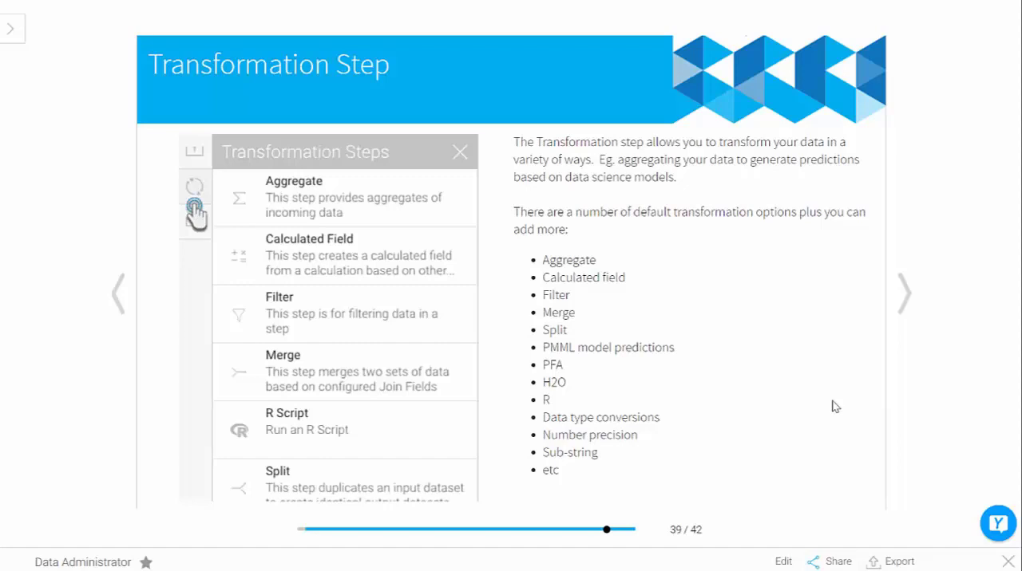
Step: Close the Data Administrator storyboard and create a new transformation flow
left_click(1008, 563)
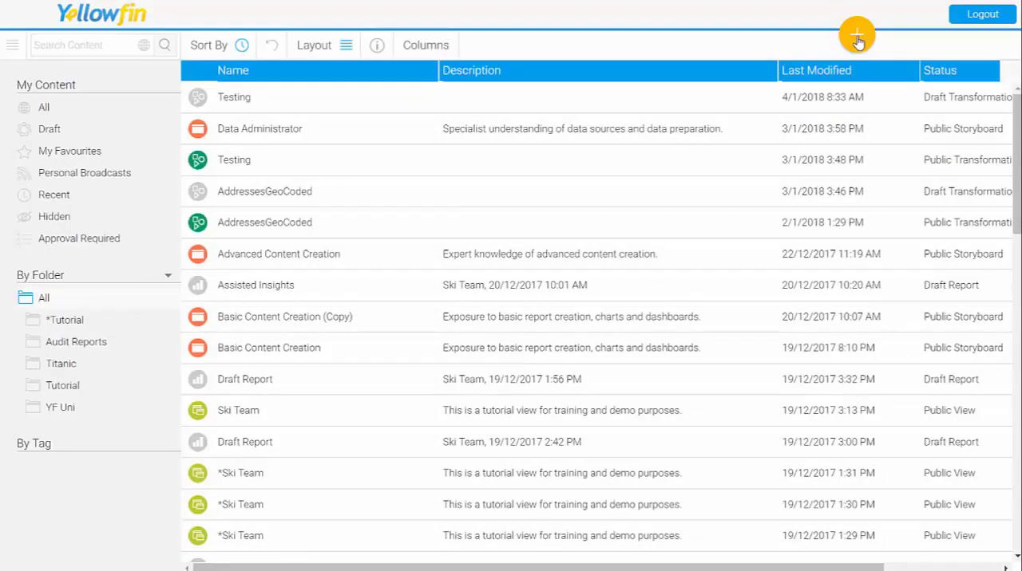
left_click(857, 37)
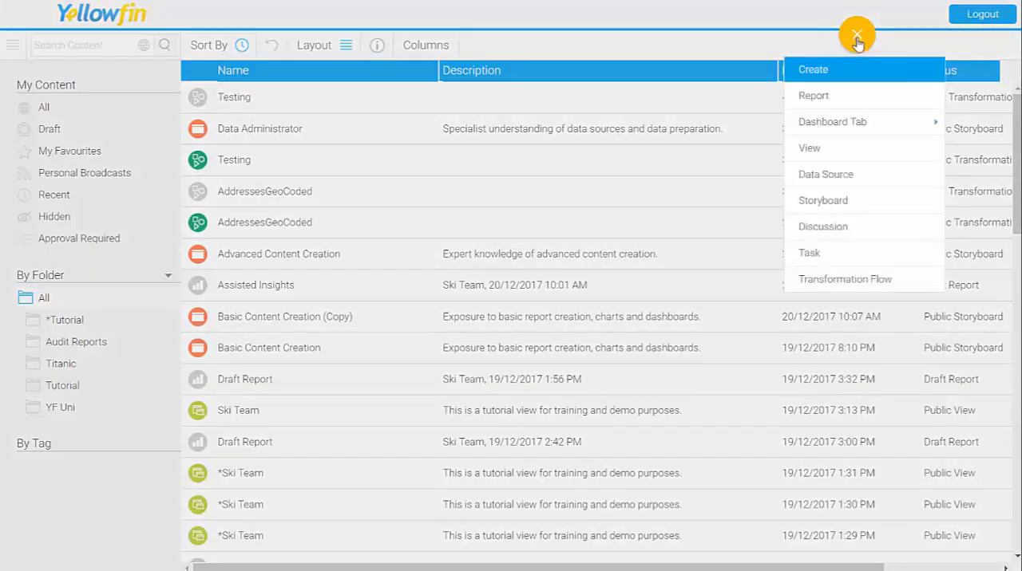
left_click(844, 280)
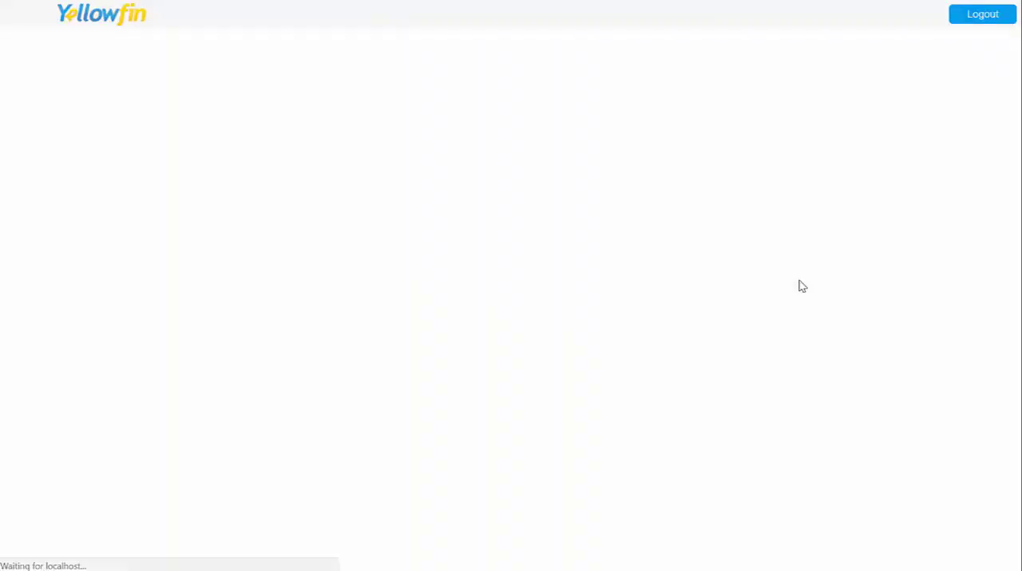
Step: Add an Extract from Single Table step on the Ski Team source's ATHLETEFACT table and apply it with all fields selected
left_click(12, 76)
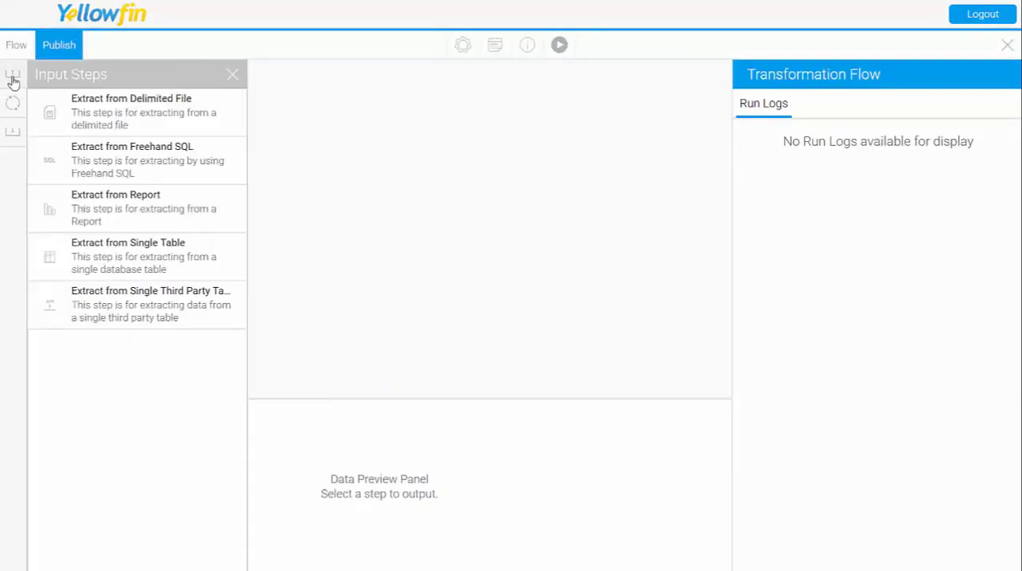
left_click_drag(162, 257, 178, 158)
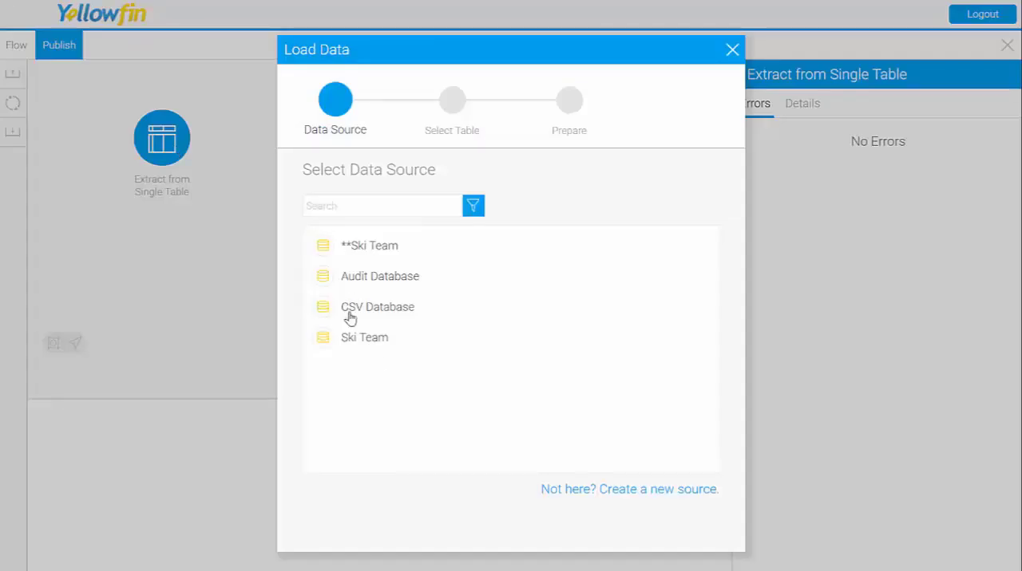
left_click(359, 341)
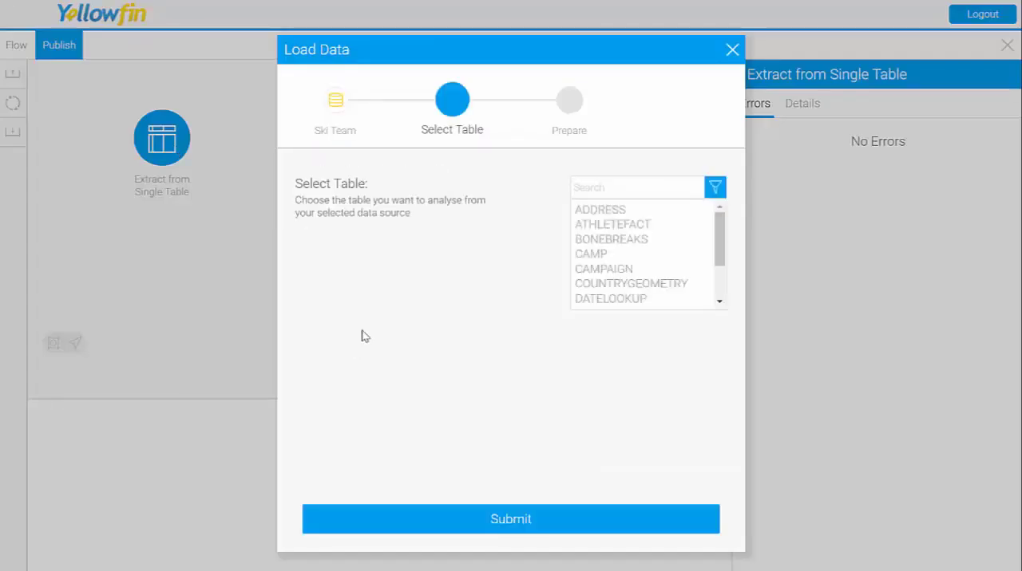
left_click(613, 227)
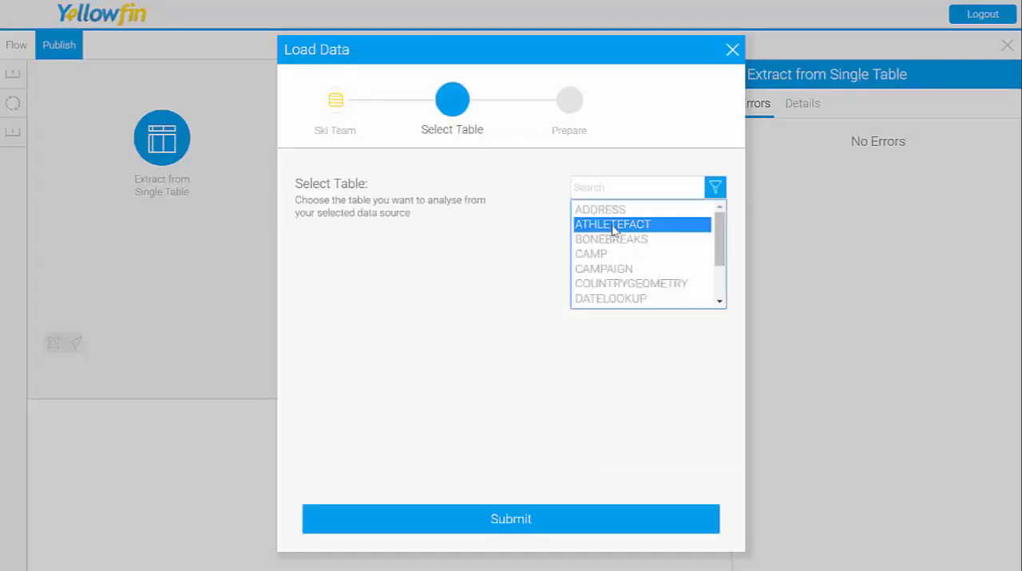
left_click(517, 532)
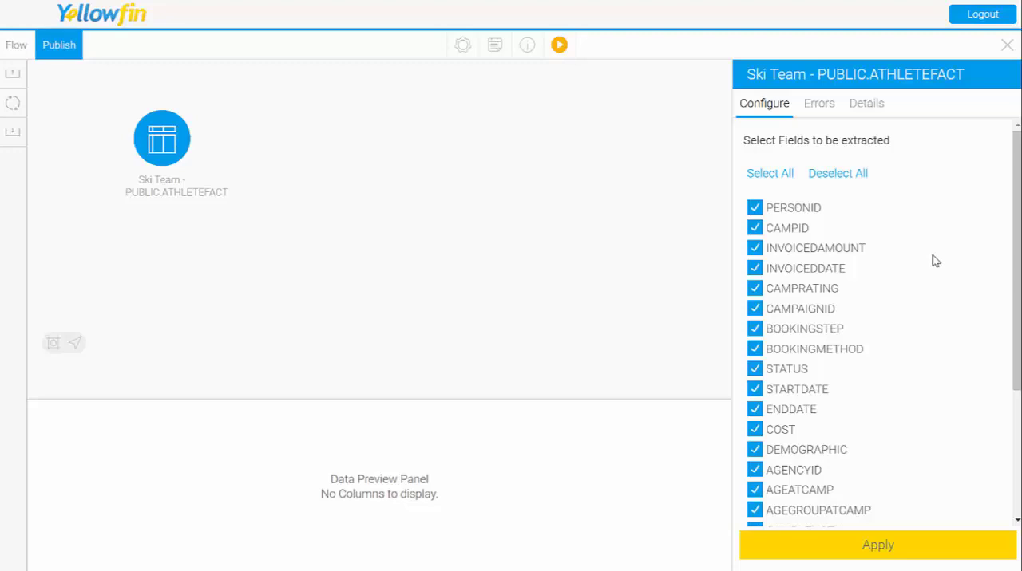
scroll(958, 297, "down", 3)
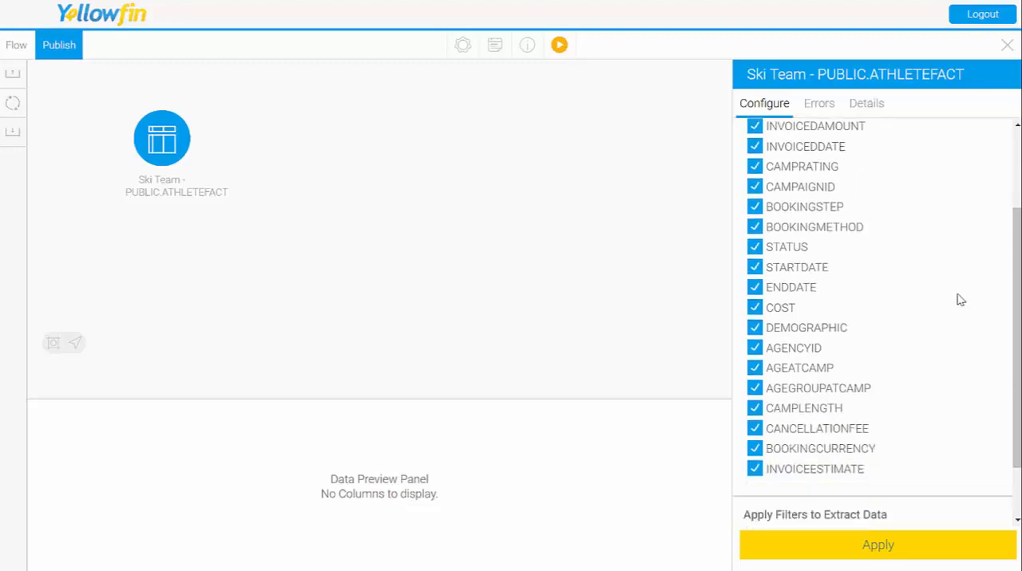
left_click(886, 550)
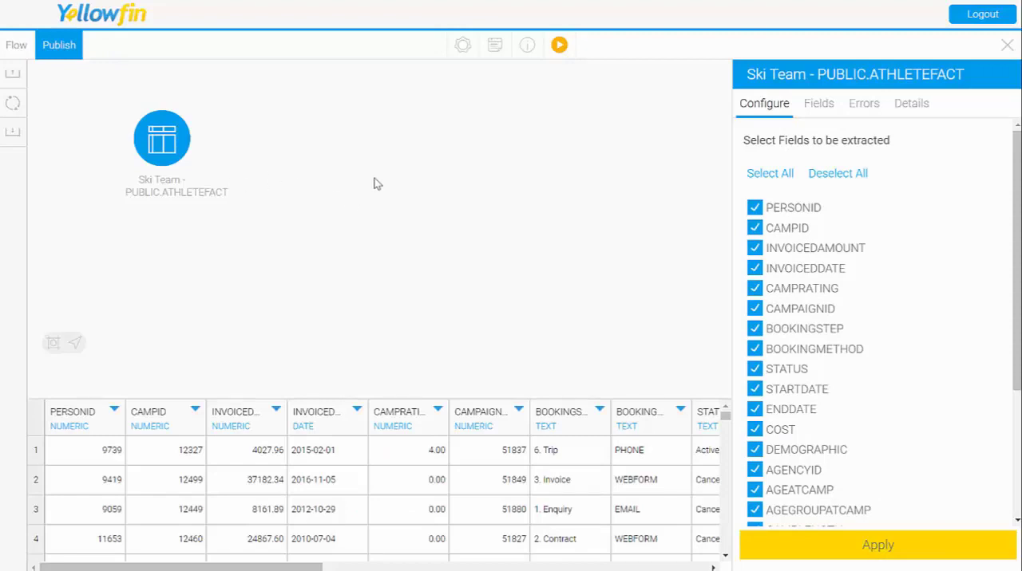
Step: Add an Aggregate transformation step beside the ATHLETEFACT extract and connect the extract to it
left_click(11, 103)
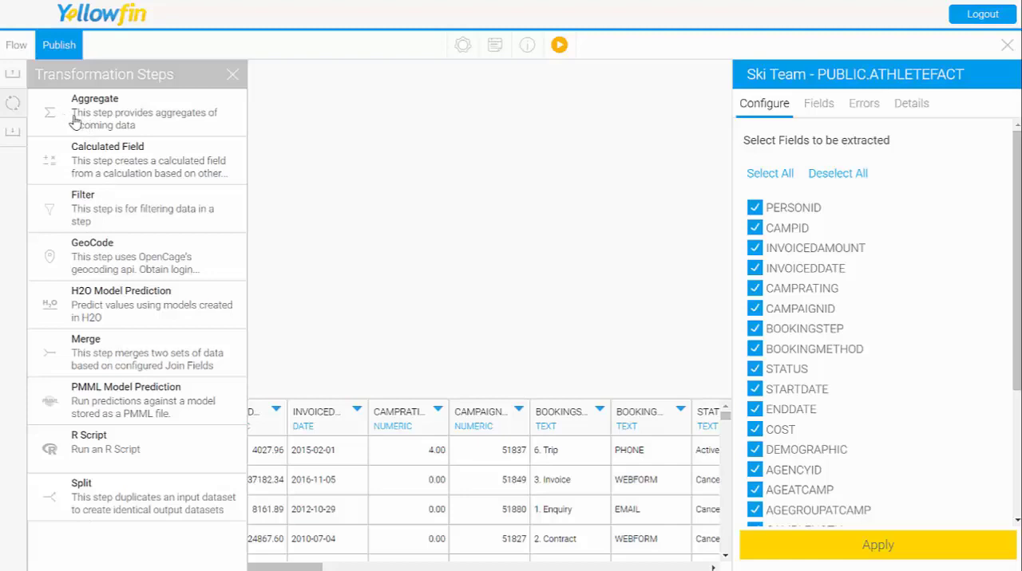
left_click_drag(74, 119, 315, 160)
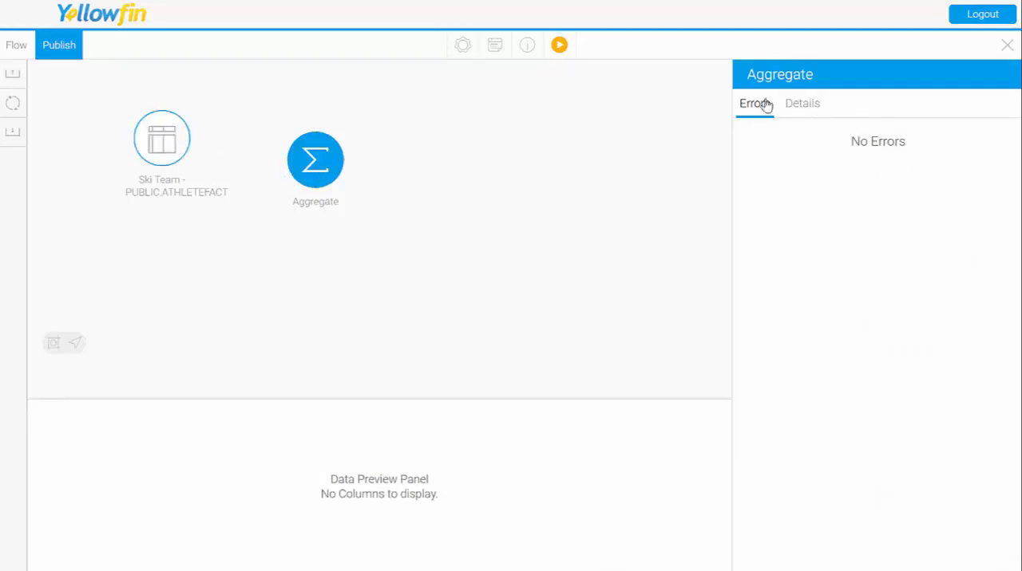
left_click(192, 143)
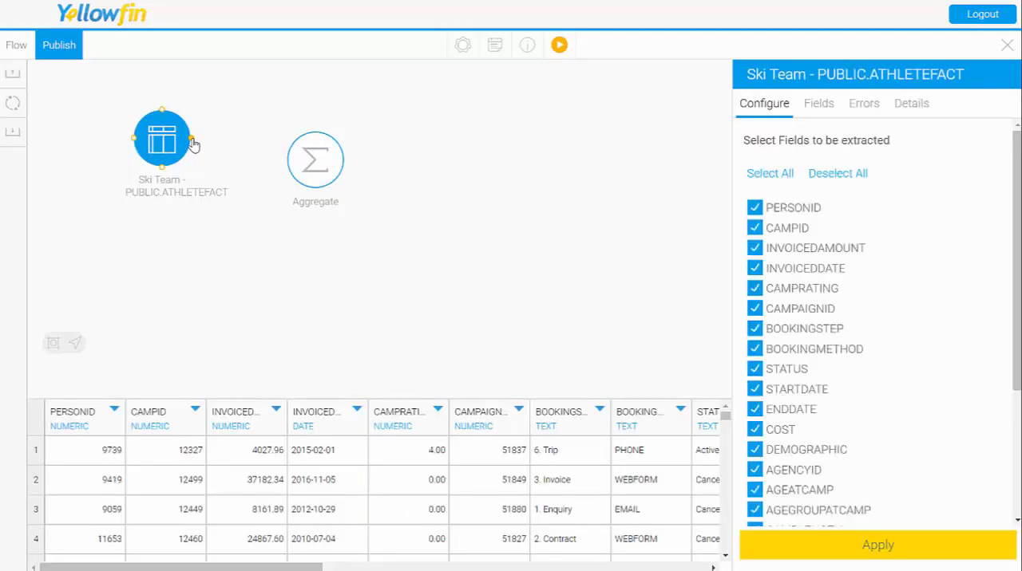
left_click_drag(191, 143, 308, 165)
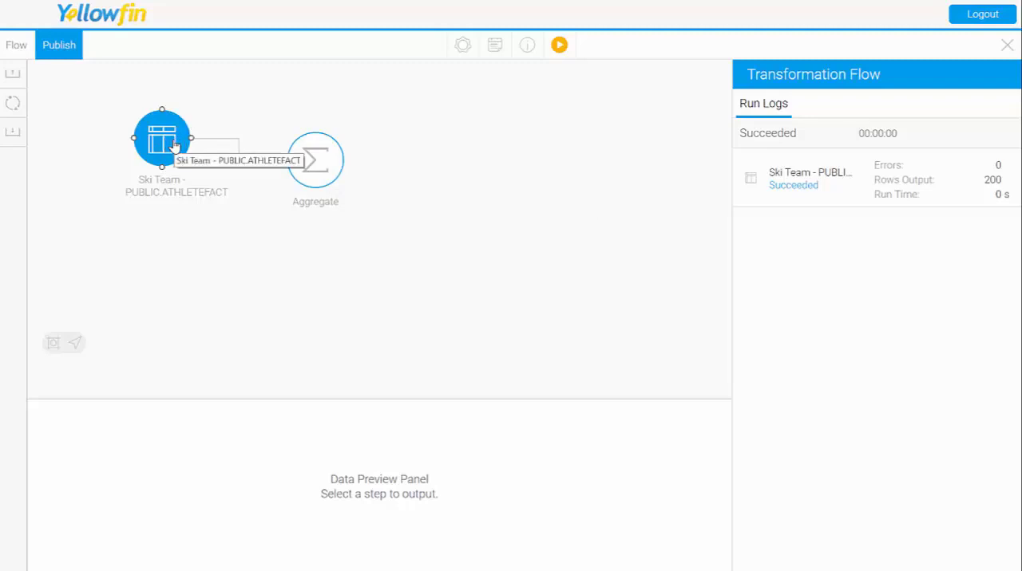
Step: In the Aggregate step's configuration, set the aggregation of PERSONID and CAMPID to Count
left_click(317, 162)
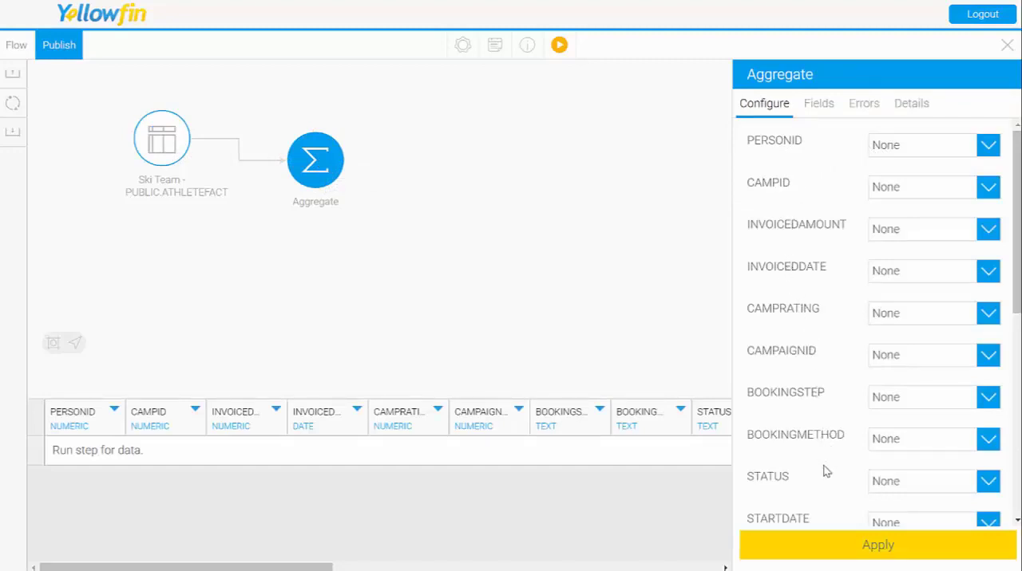
left_click(946, 153)
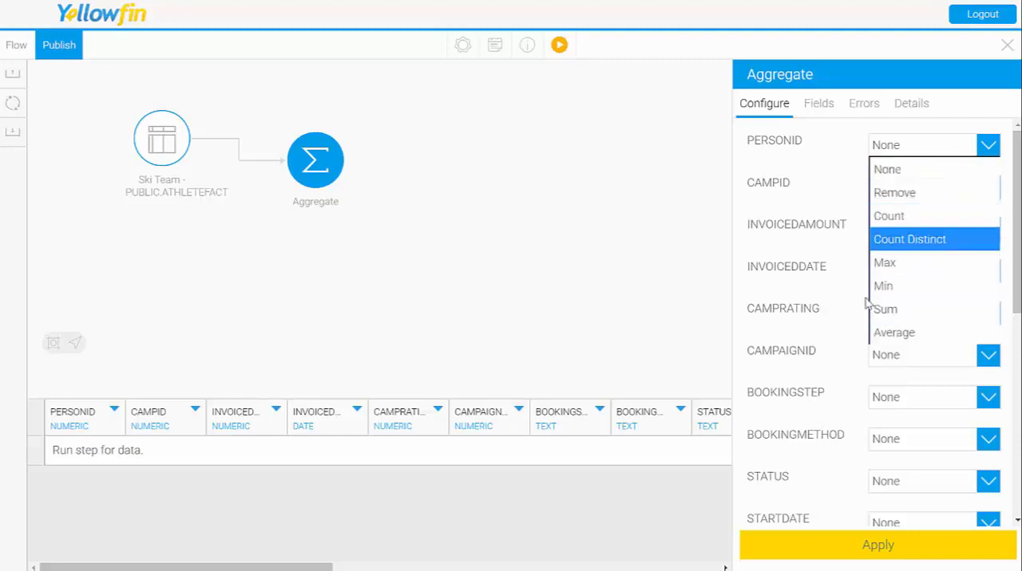
left_click(789, 171)
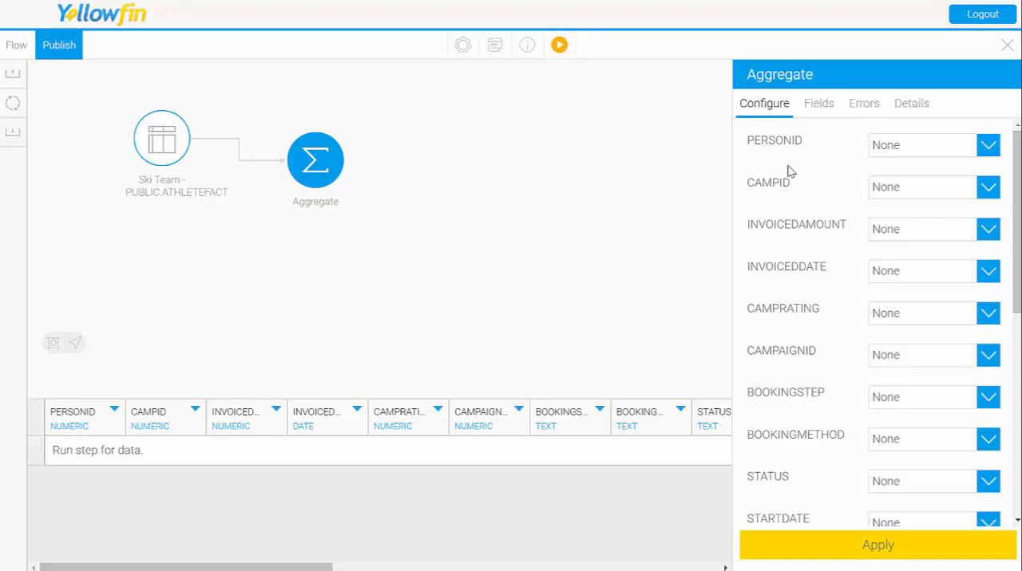
left_click(940, 150)
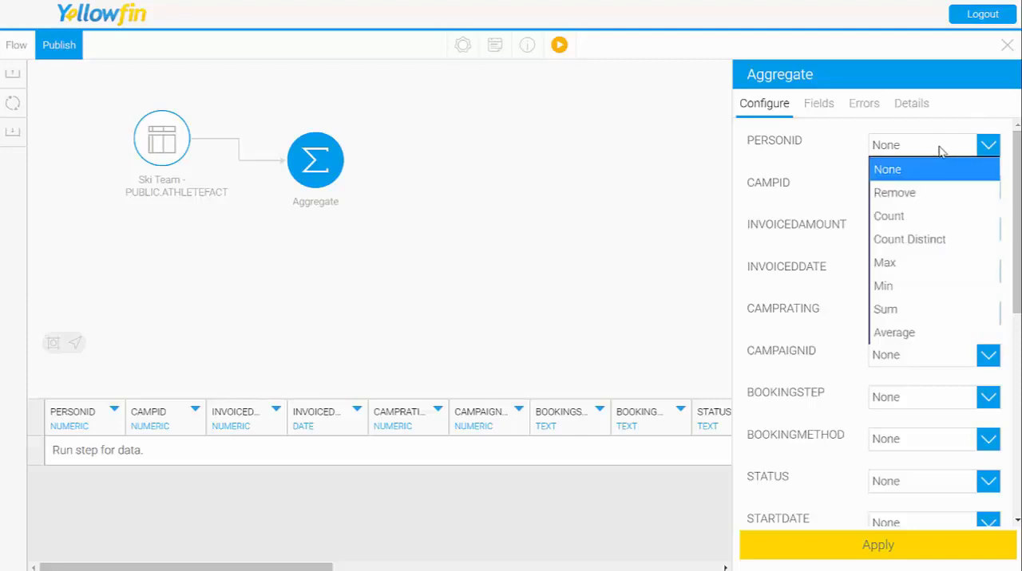
left_click(930, 215)
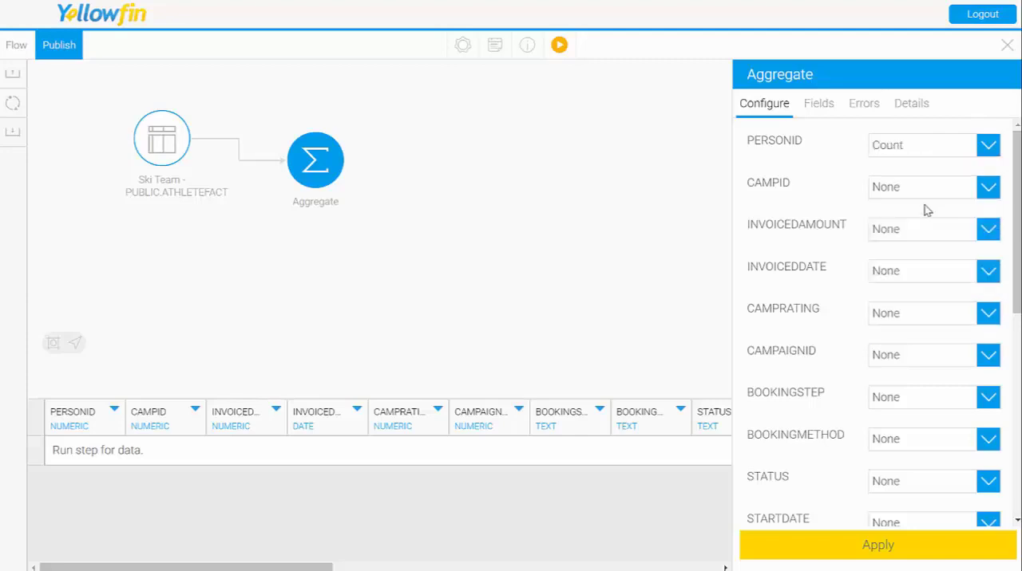
left_click(918, 193)
left_click(888, 258)
double_click(817, 151)
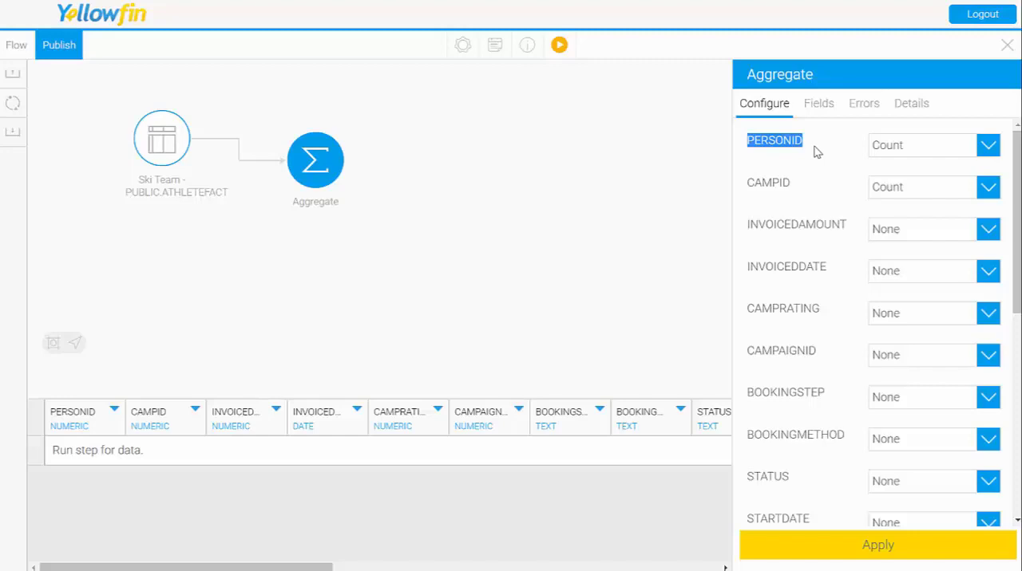
left_click(753, 183)
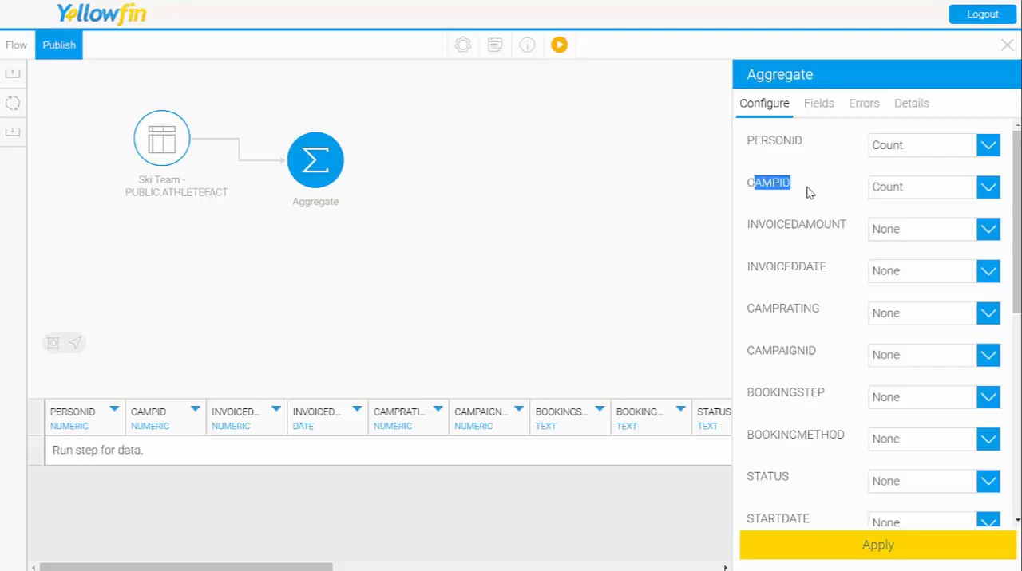
Step: Set the INVOICEDAMOUNT aggregation to Sum and keep INVOICEDDATE at None
left_click(908, 230)
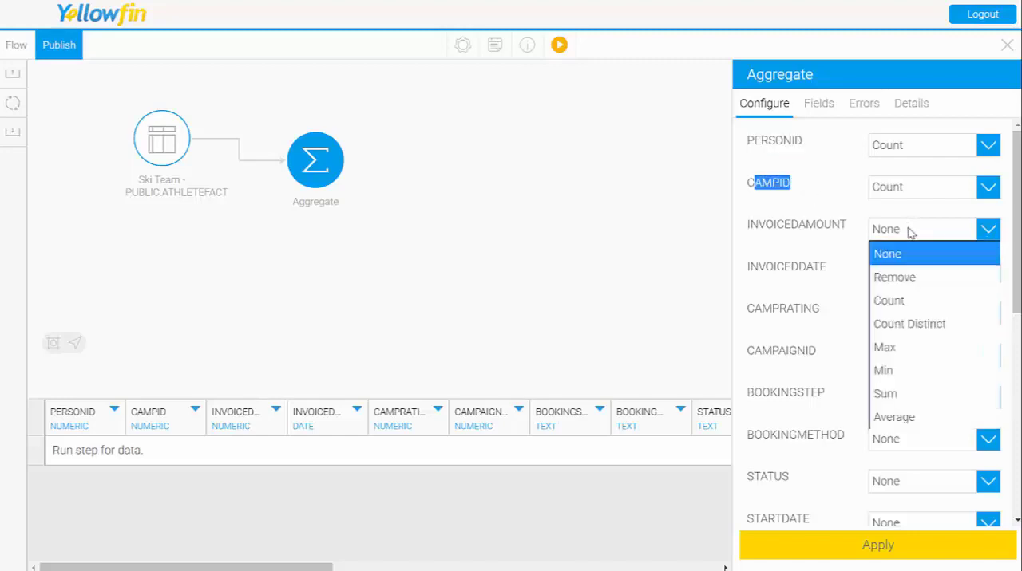
left_click(934, 391)
left_click(901, 278)
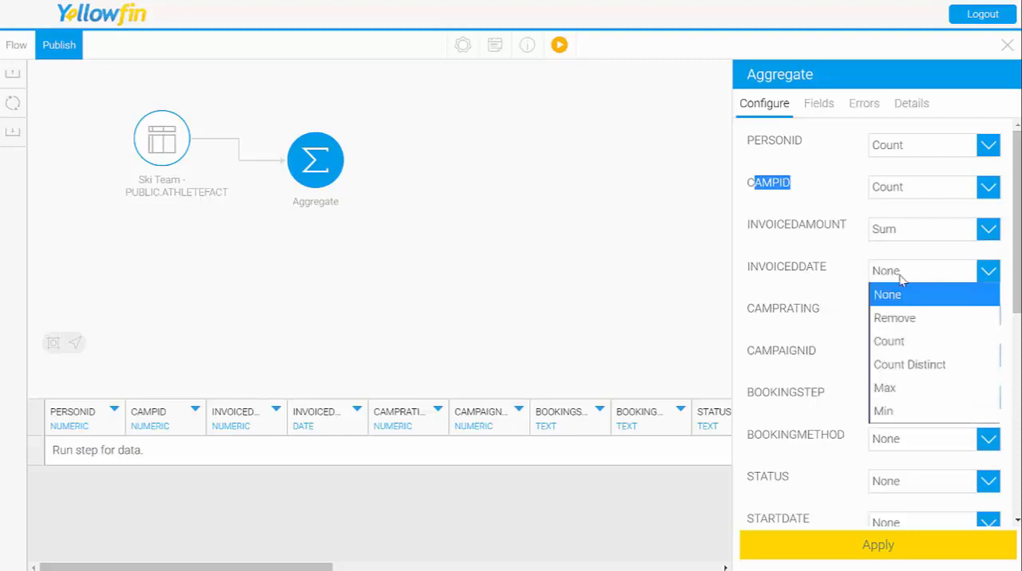
left_click(910, 295)
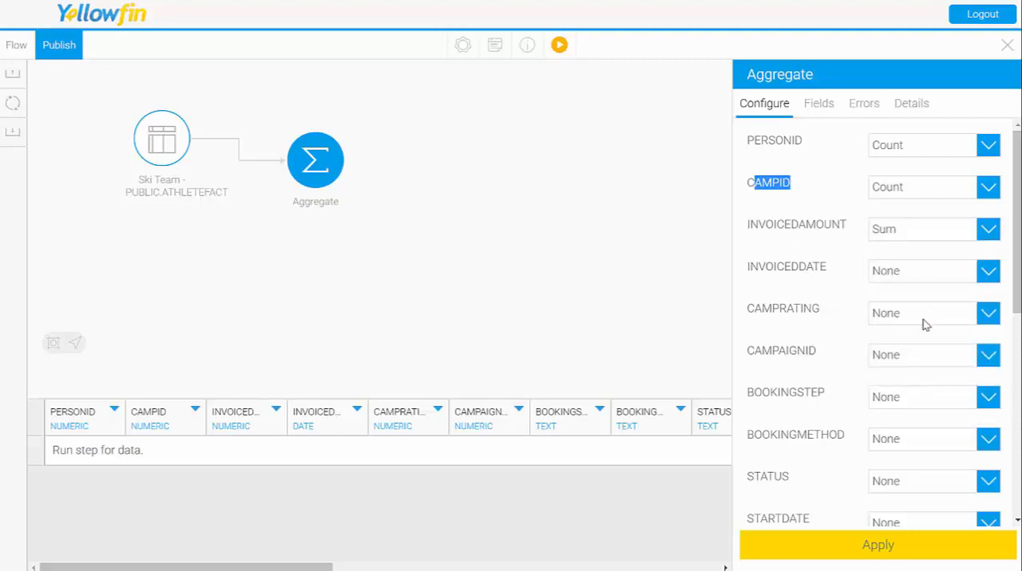
Step: Set CAMPRATING, CAMPAIGNID, BOOKINGSTEP, BOOKINGMETHOD and STATUS to Remove in the Aggregate step
left_click(926, 323)
left_click(924, 361)
left_click(918, 367)
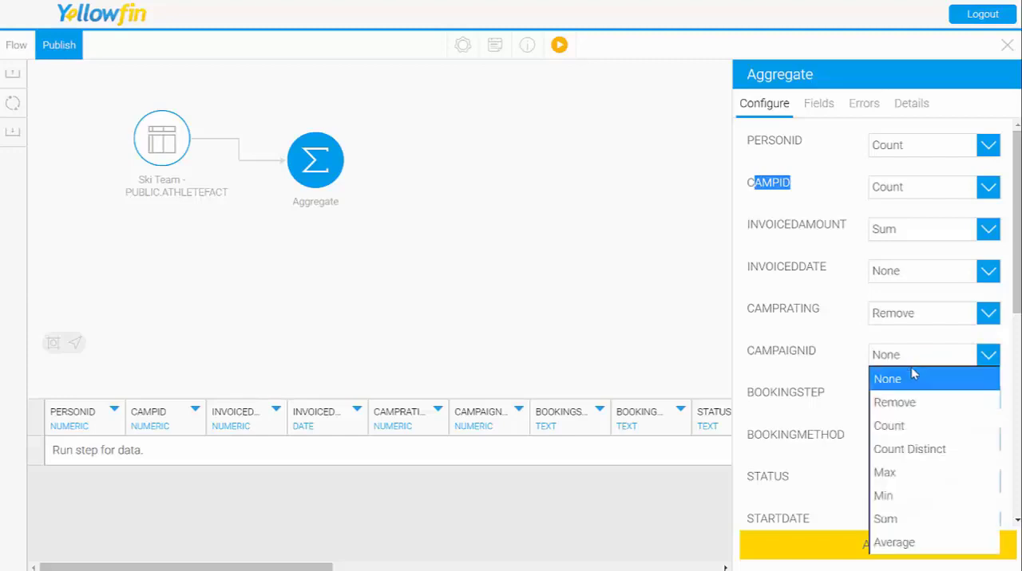
left_click(912, 403)
left_click(910, 398)
left_click(910, 447)
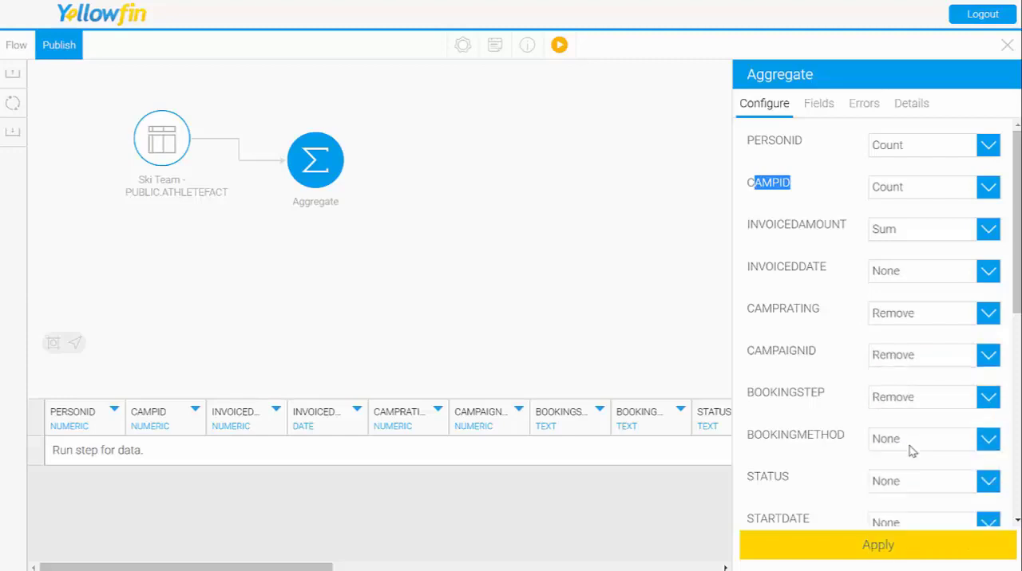
left_click(909, 447)
left_click(910, 487)
left_click(910, 489)
left_click(918, 526)
Step: Set STARTDATE, ENDDATE, COST and DEMOGRAPHIC to Remove in the Aggregate step
scroll(878, 455, "down", 3)
left_click(903, 381)
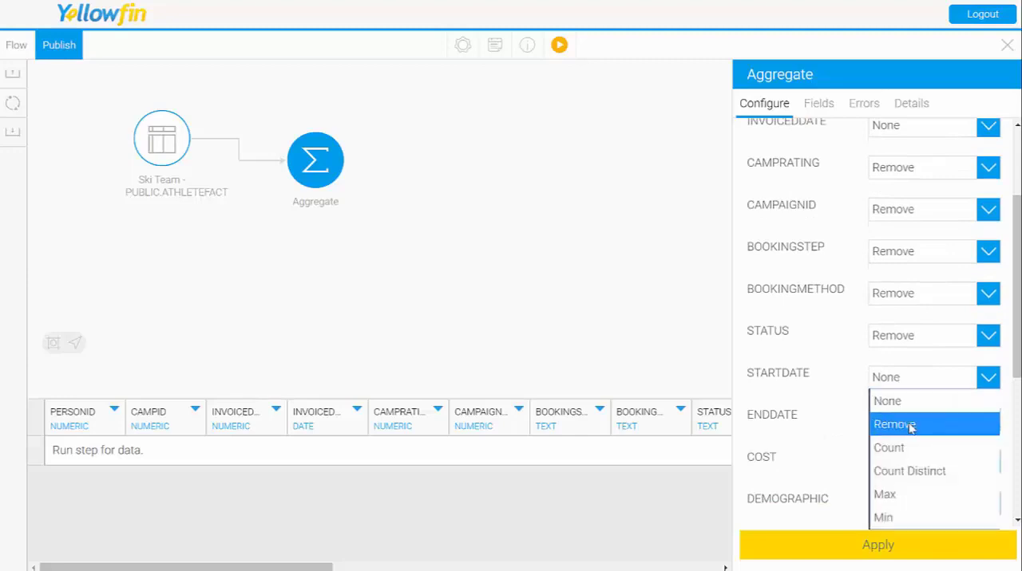
left_click(912, 423)
left_click(912, 420)
left_click(900, 467)
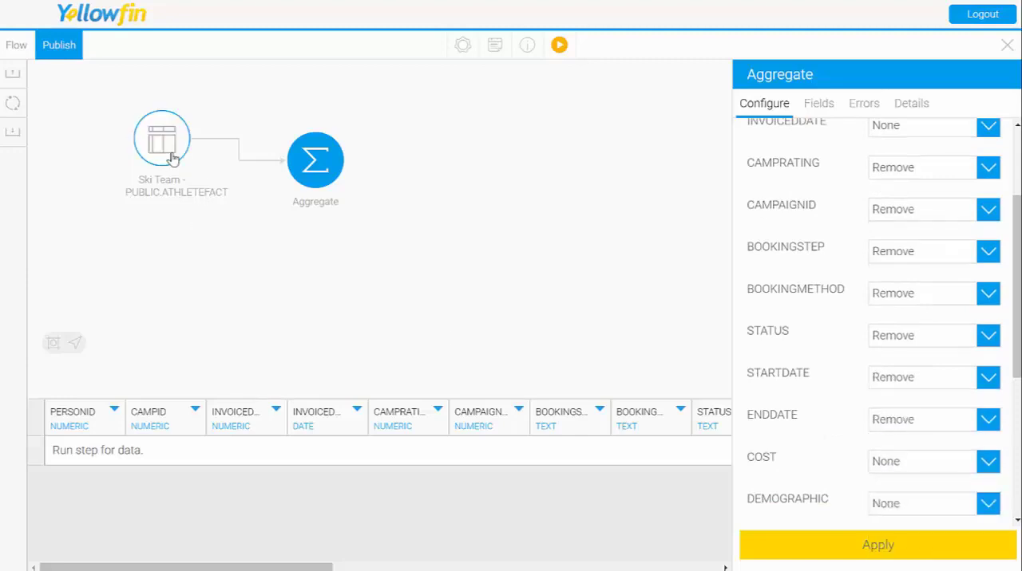
left_click(908, 473)
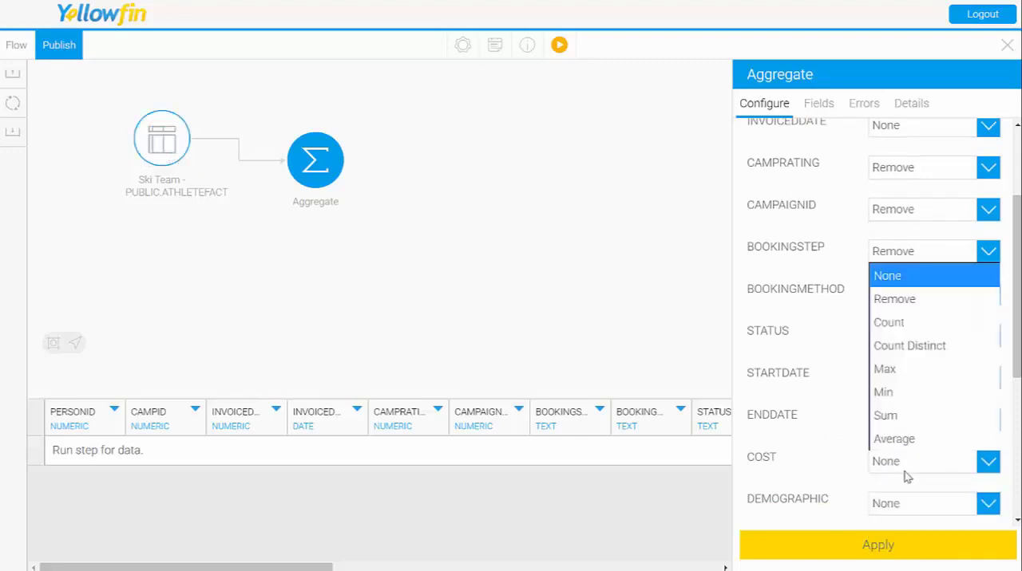
left_click(894, 299)
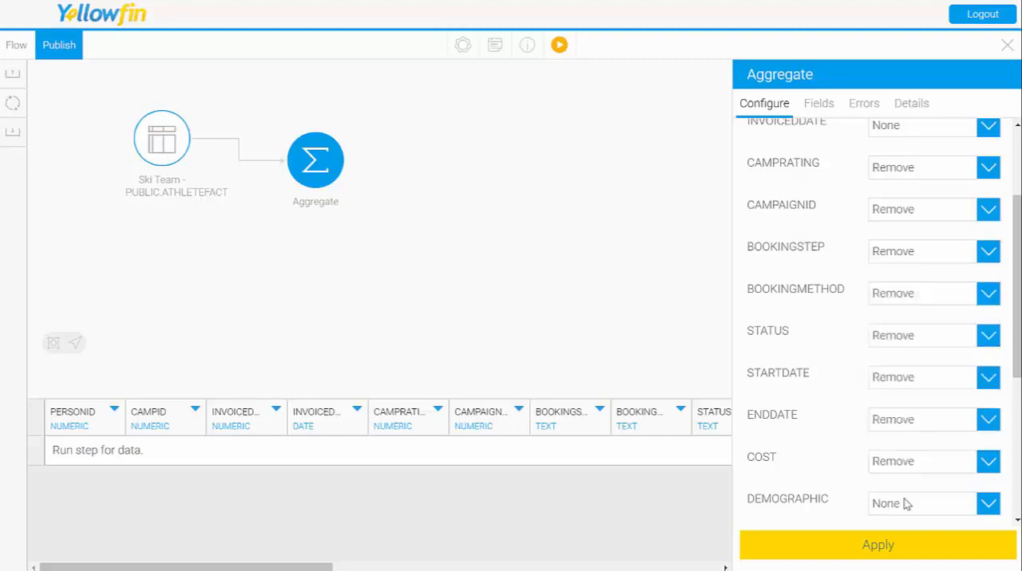
left_click(903, 506)
left_click(889, 435)
Step: Set all remaining fields from AGENCYID through INVOICEESTIMATE to Remove, apply the aggregation and review the previewed rows
scroll(834, 449, "down", 5)
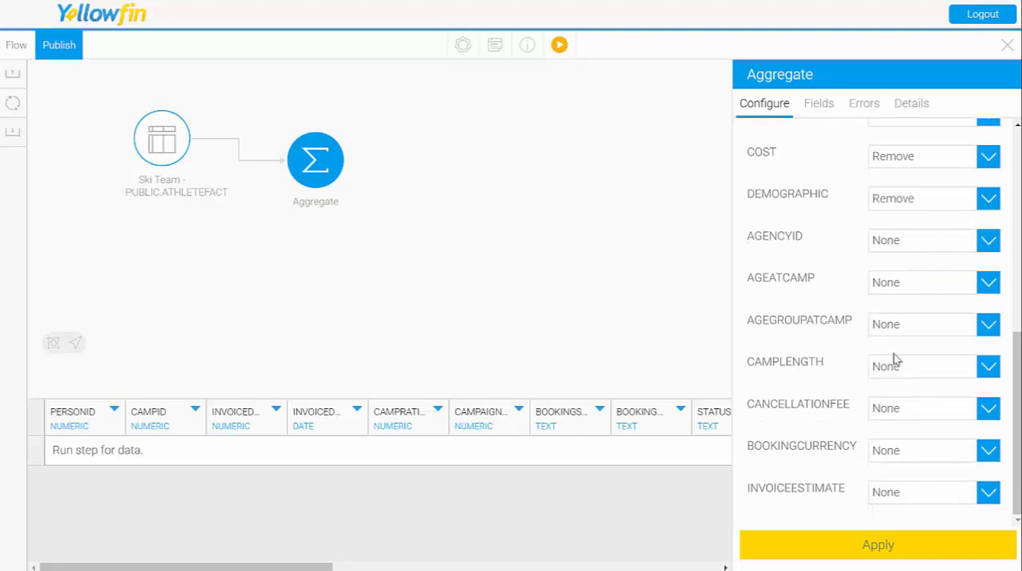
left_click(912, 248)
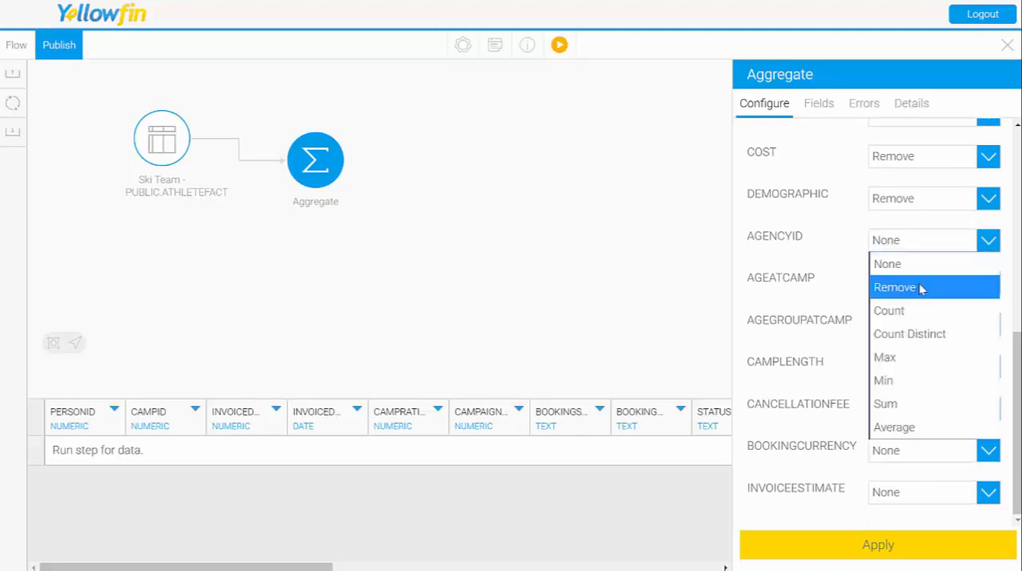
left_click(918, 290)
left_click(917, 287)
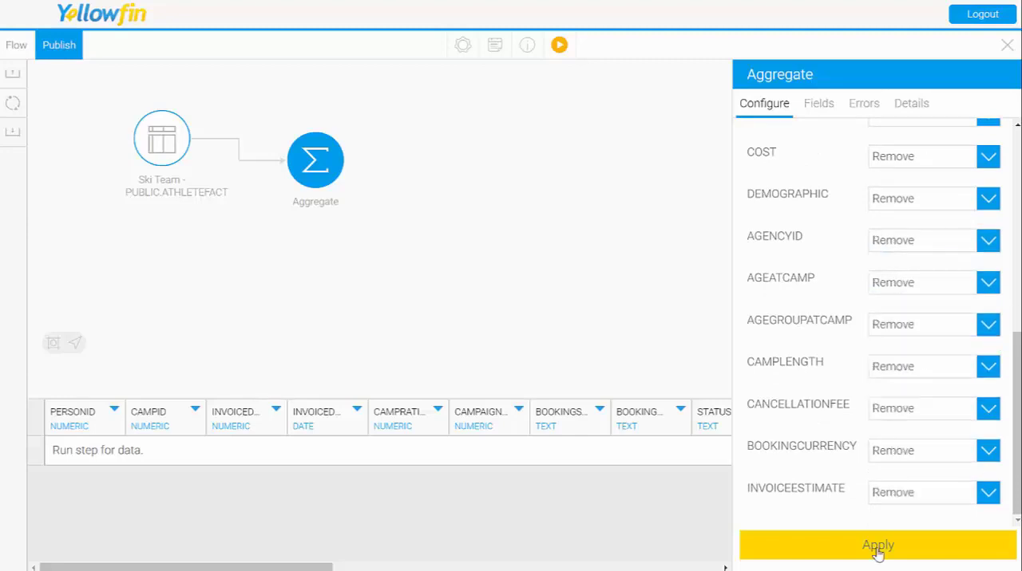
left_click(877, 546)
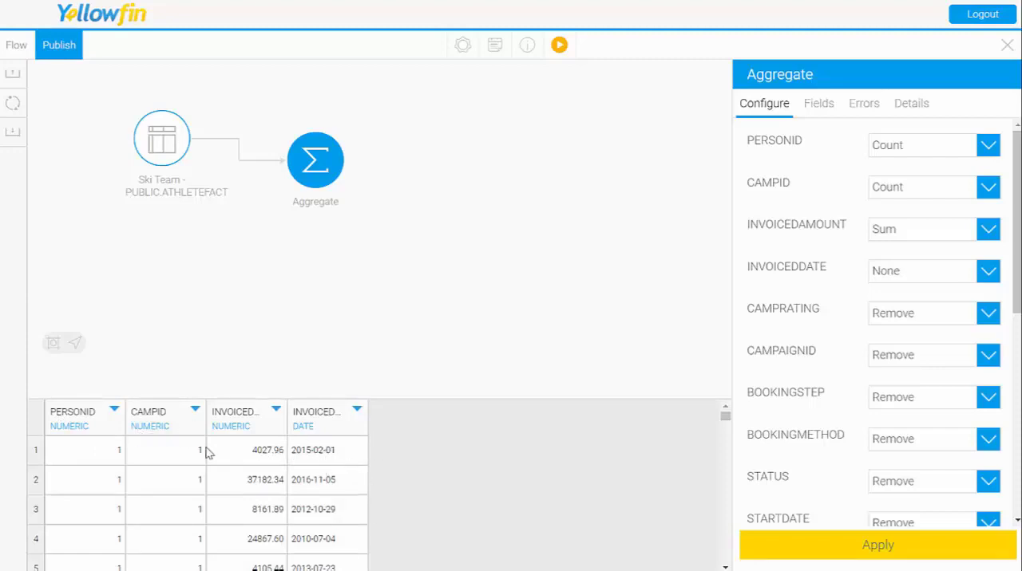
scroll(272, 462, "down", 5)
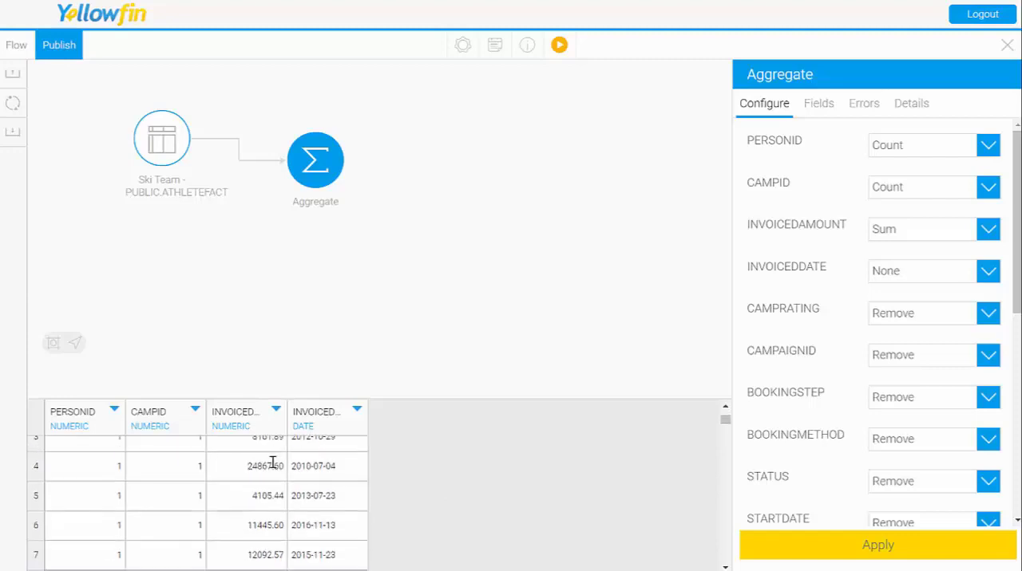
Step: Move INVOICEDDATE to the start of the Aggregate step's fields and rename the fields Date, # Customers, # Camps and Invoiced
scroll(267, 519, "down", 3)
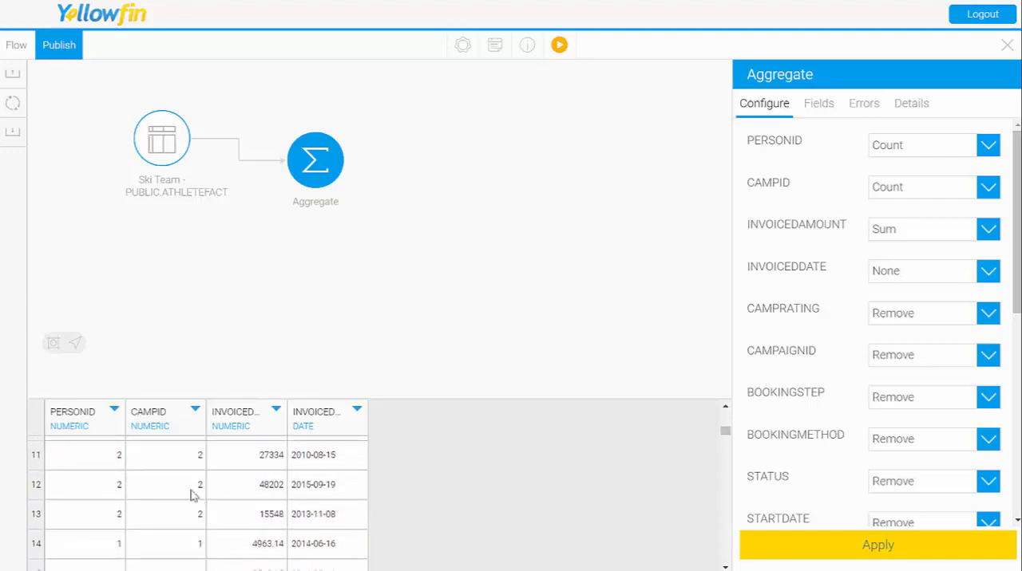
scroll(283, 514, "down", 1)
scroll(284, 515, "down", 14)
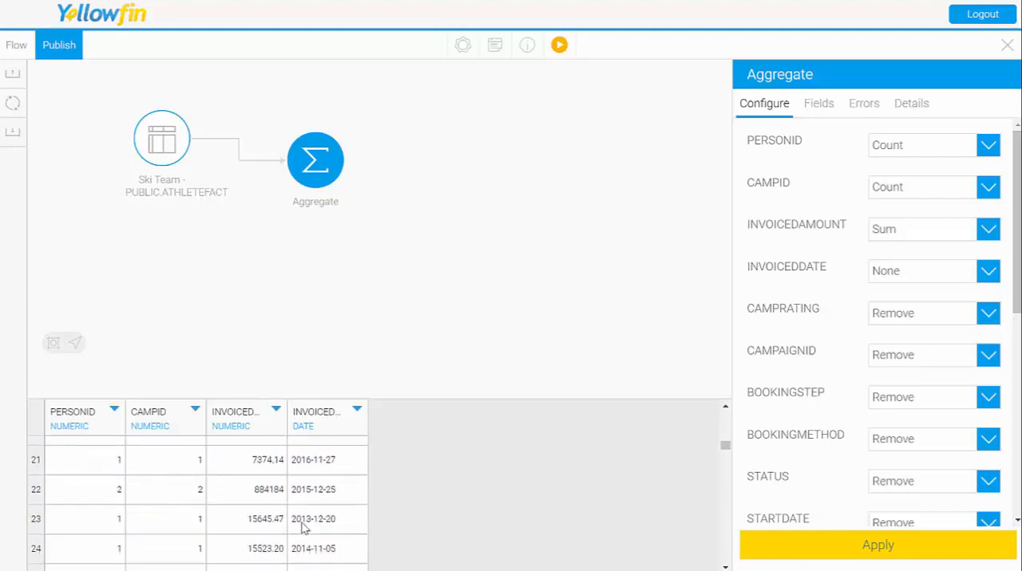
scroll(312, 529, "down", 5)
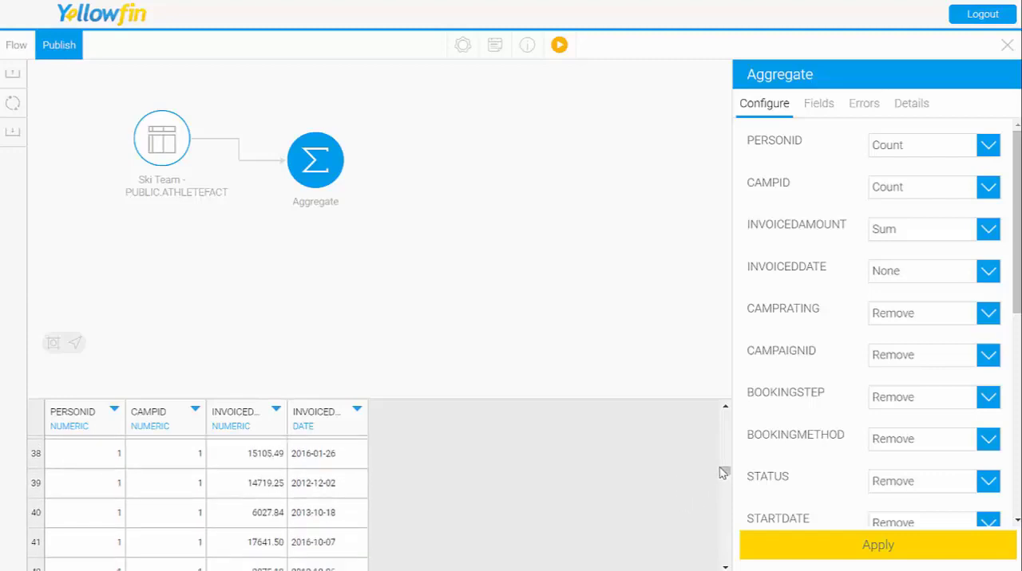
left_click_drag(721, 474, 722, 413)
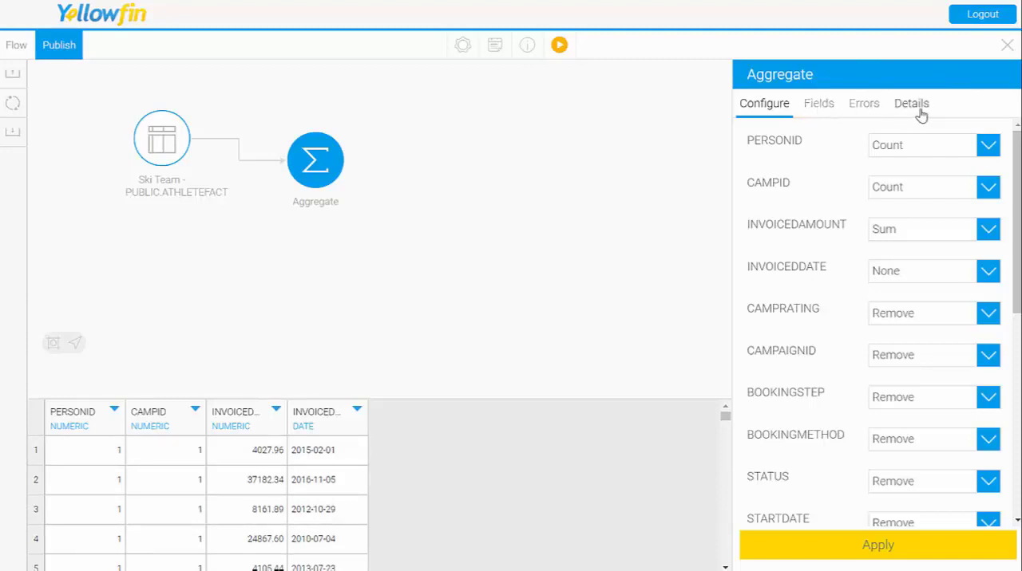
left_click(830, 112)
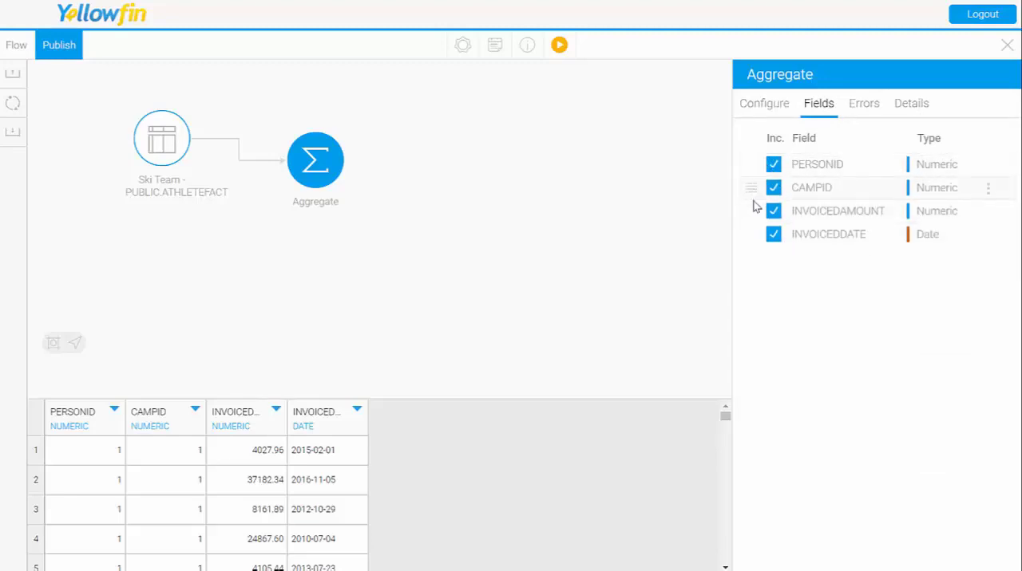
left_click_drag(753, 238, 752, 165)
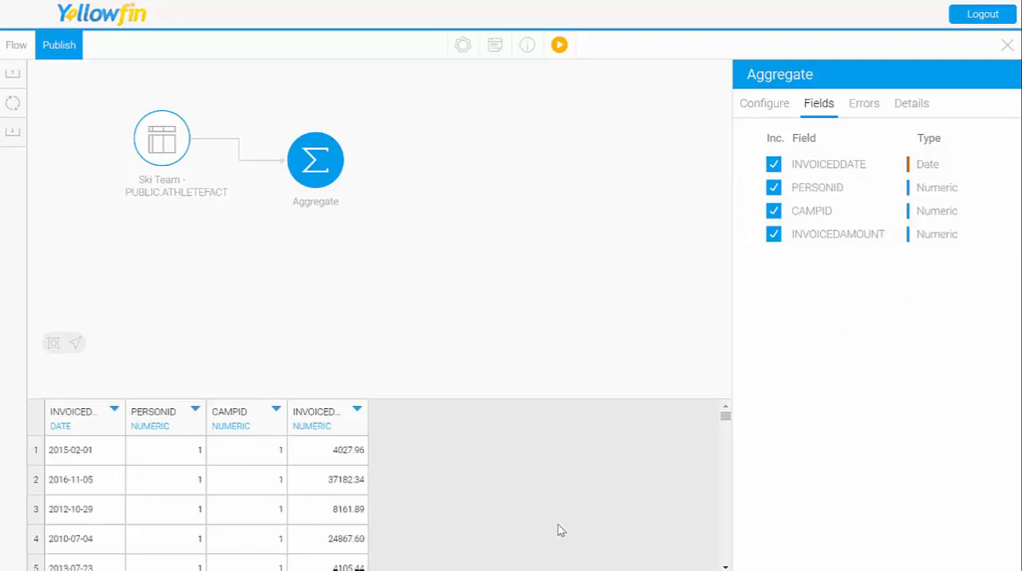
double_click(833, 165)
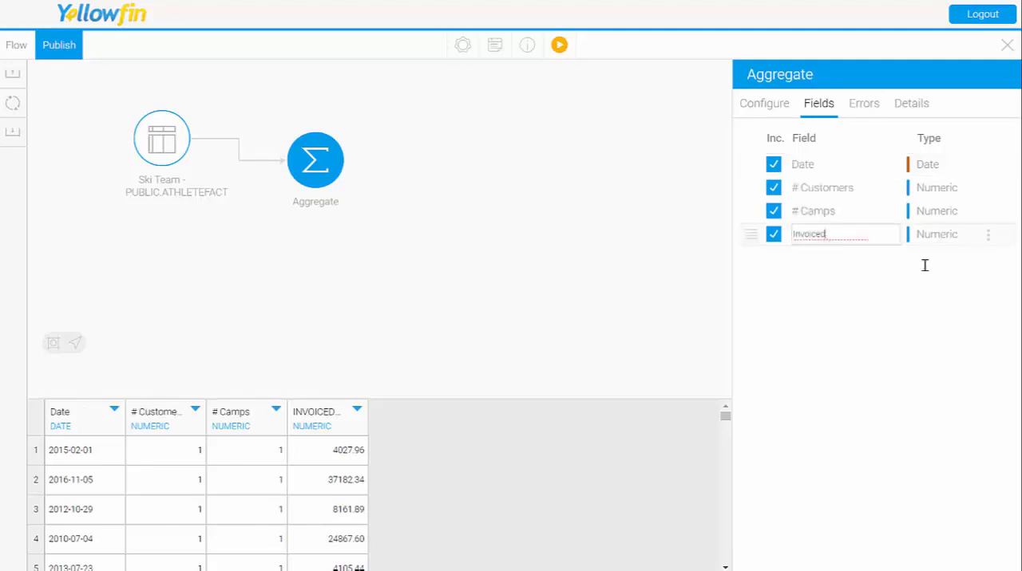
key("Return")
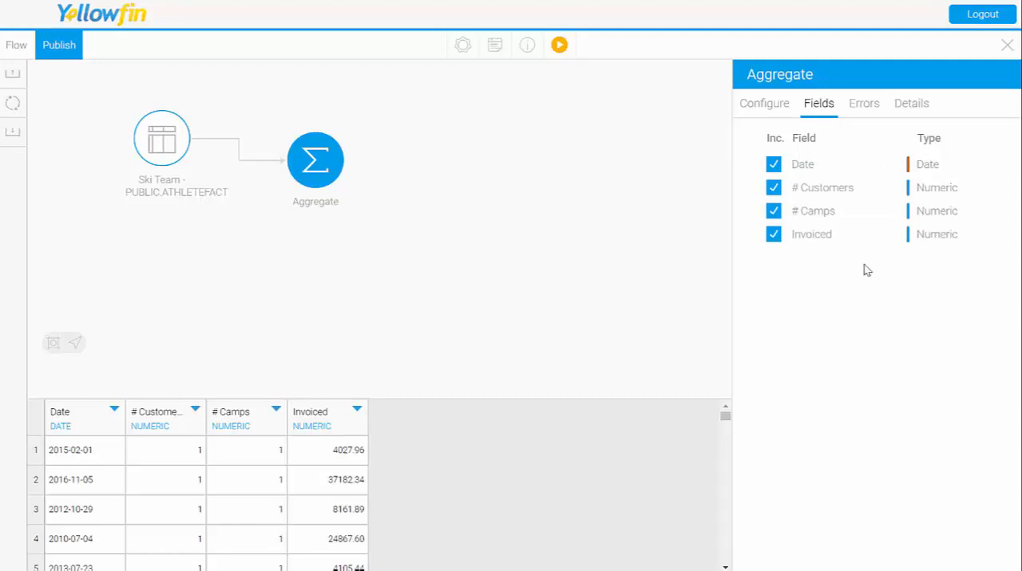
Step: Check the Aggregate step for errors and rename the step as Aggregate Date, keeping its description
left_click(875, 108)
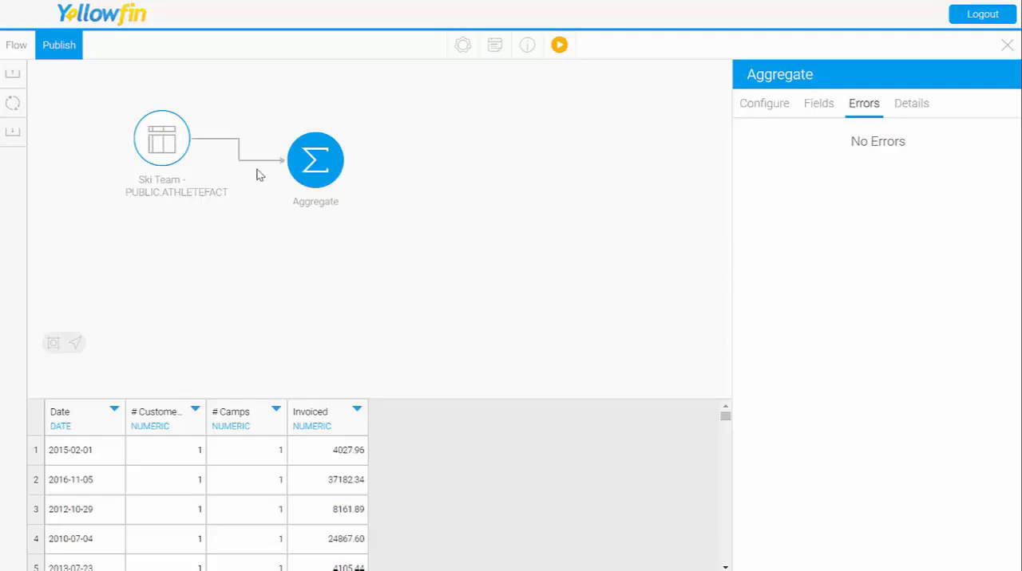
left_click(915, 111)
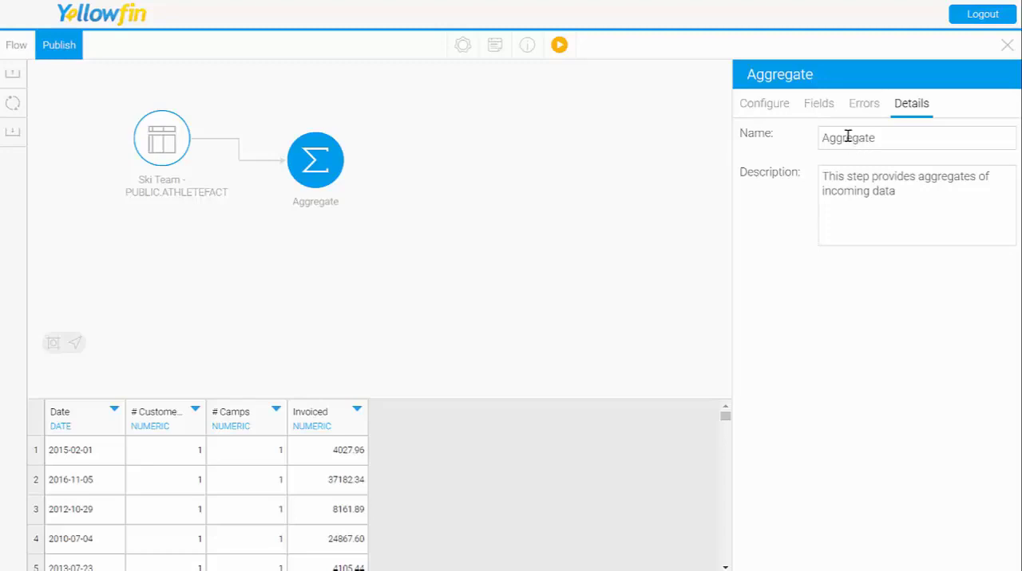
left_click(884, 140)
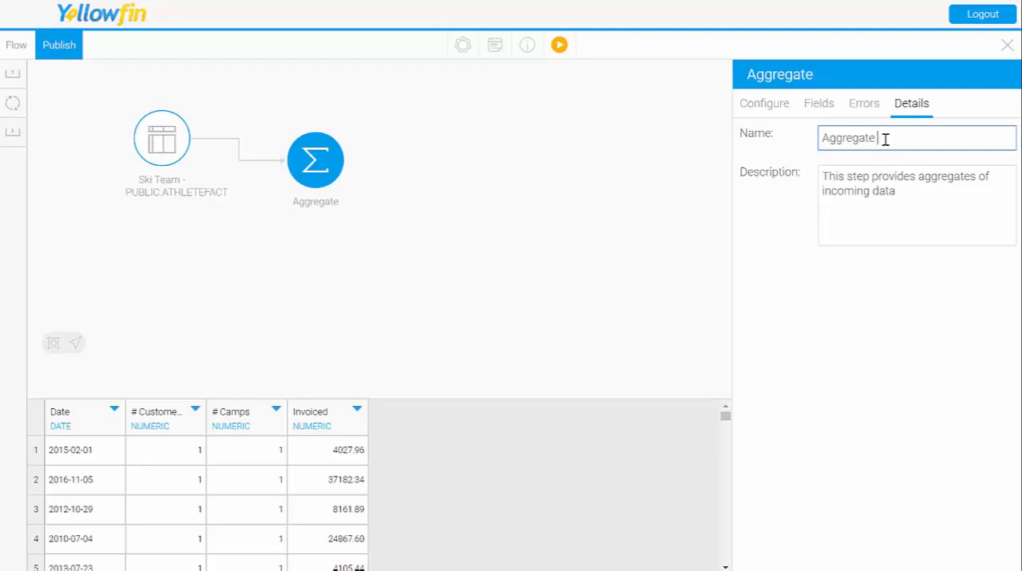
type("Date")
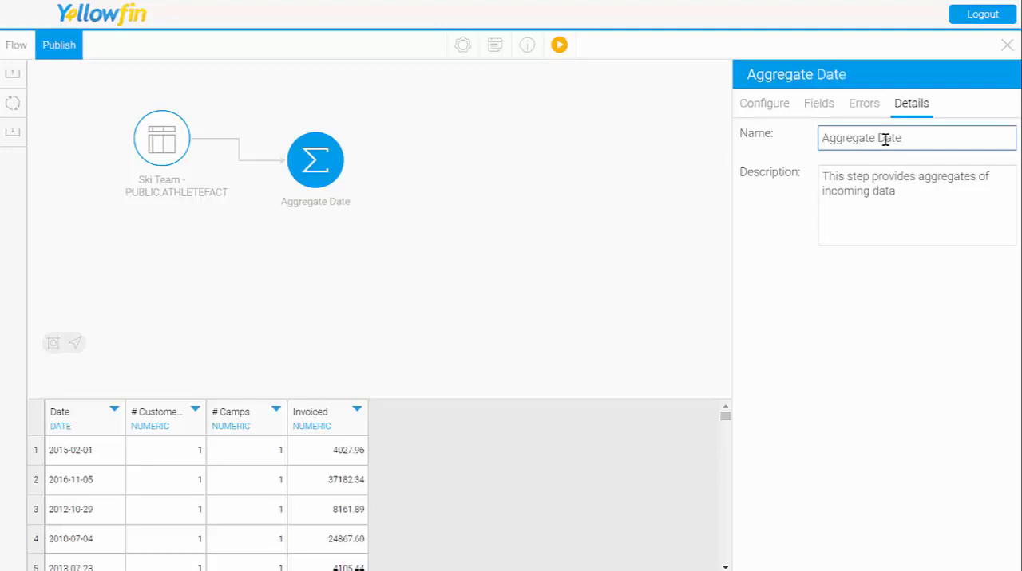
left_click(908, 182)
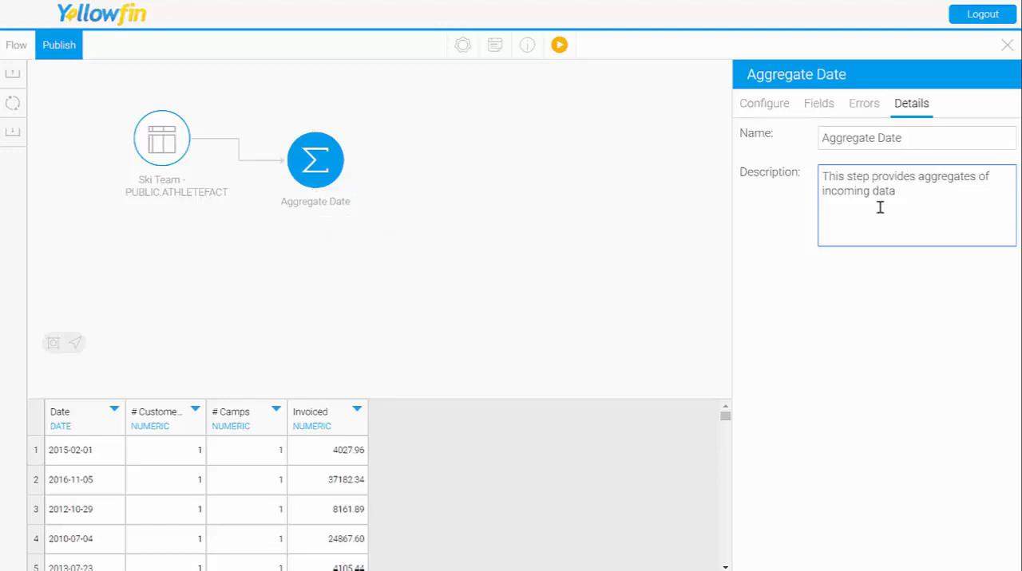
left_click(778, 111)
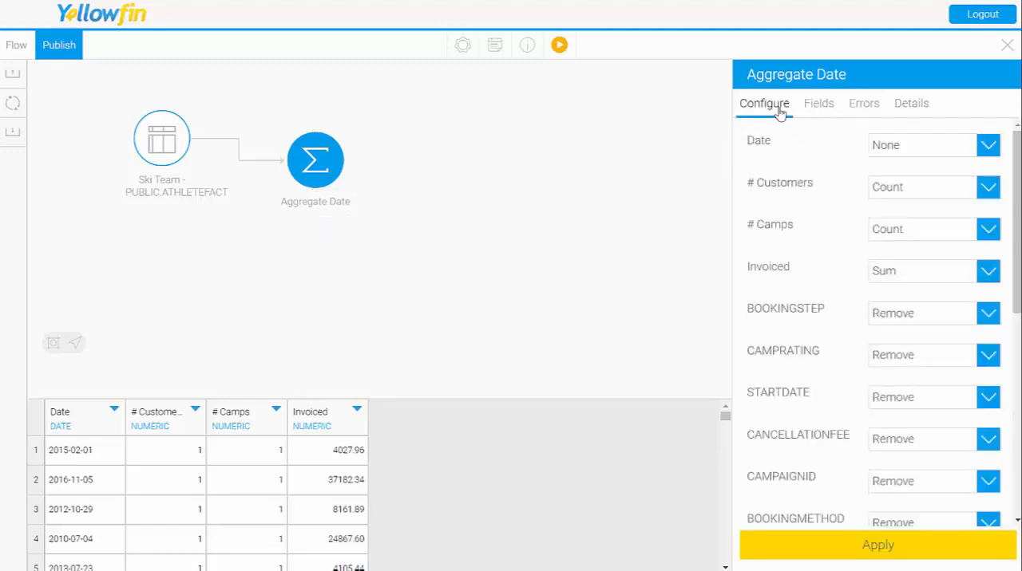
Step: Delete the Aggregate Date step from the transformation flow
right_click(319, 157)
left_click(357, 281)
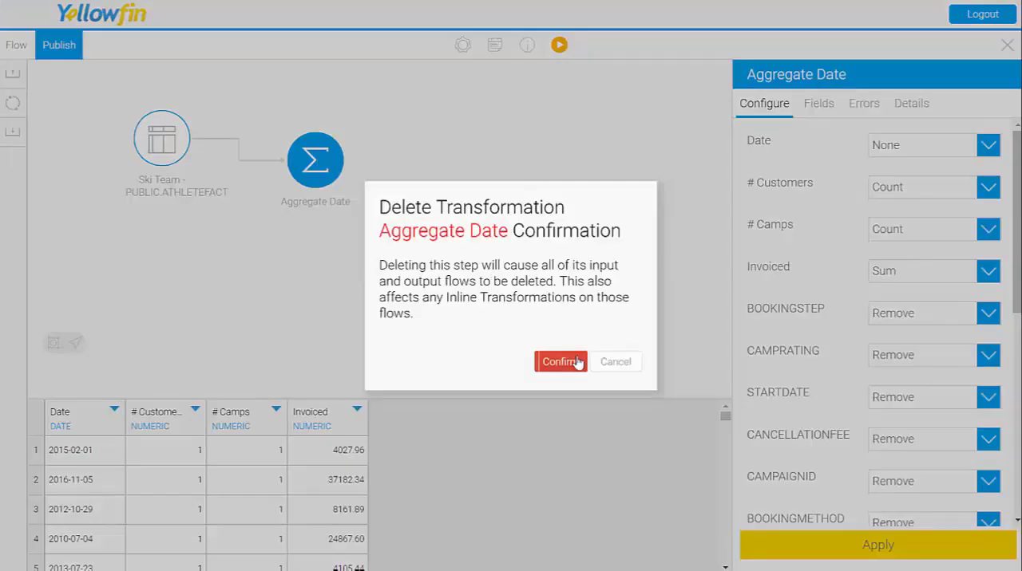
left_click(556, 365)
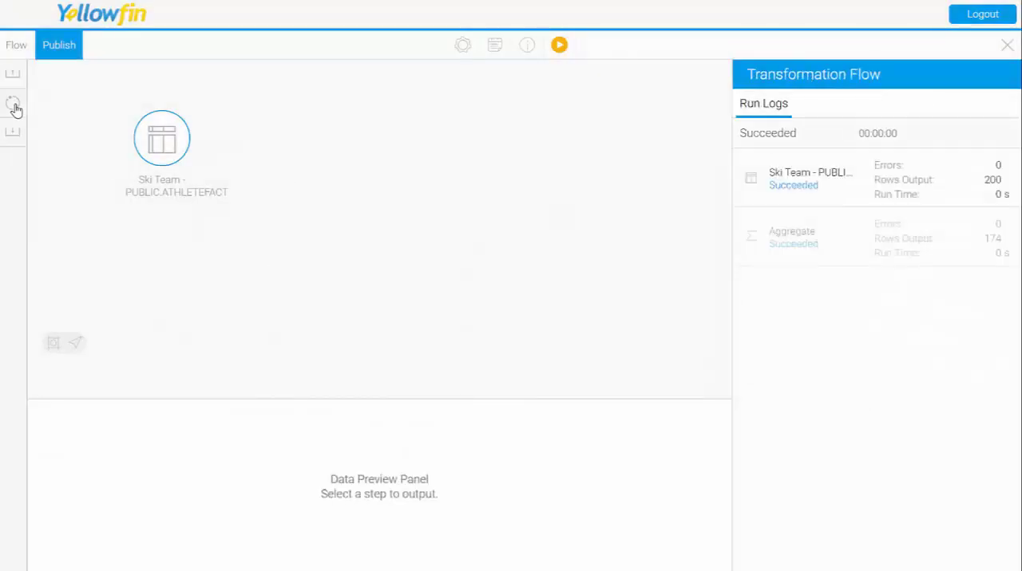
Step: Add a Calculated Field step to the flow and connect the Ski Team ATHLETEFACT table to it
left_click(15, 109)
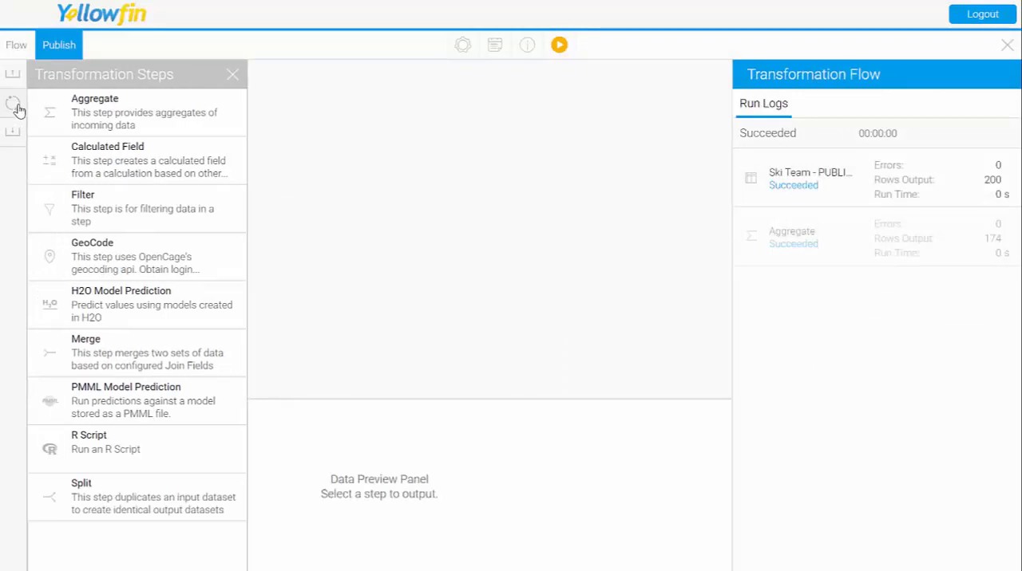
left_click_drag(75, 164, 302, 152)
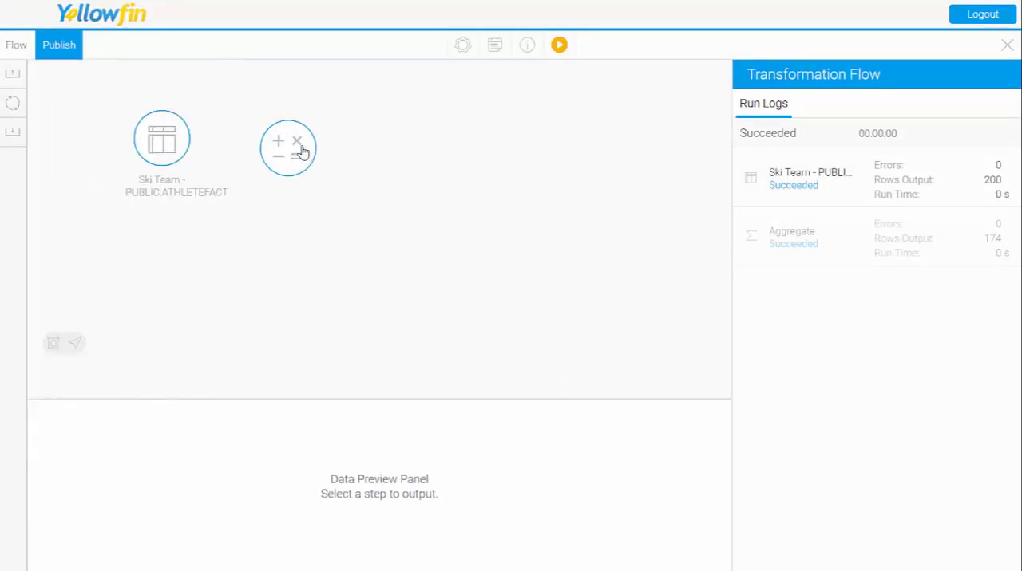
mouse_move(192, 144)
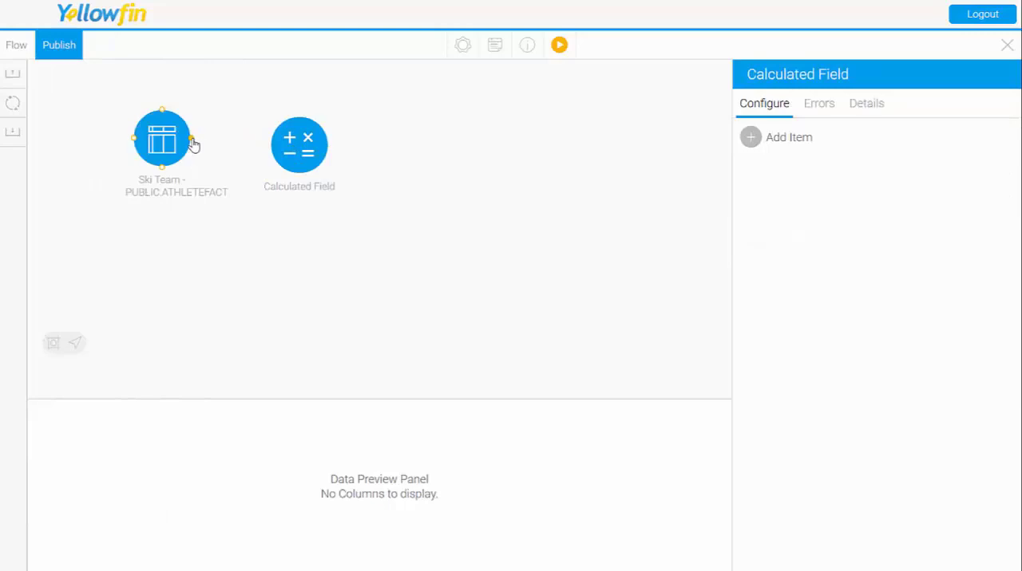
left_click_drag(192, 144, 271, 148)
left_click(308, 158)
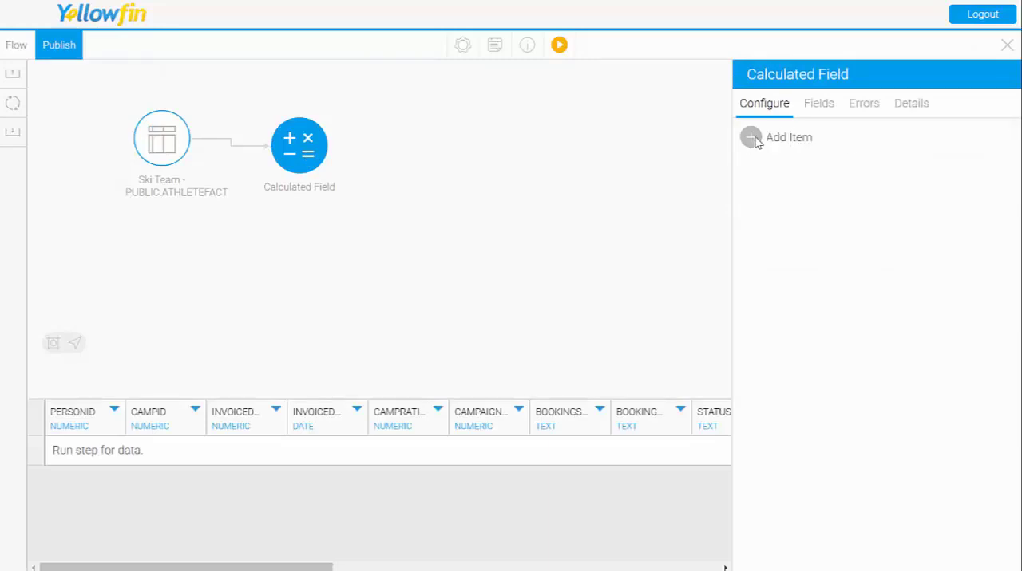
Step: Add a calculated field item with the formula INVOICEDAMOUNT / CAMPRATING
left_click(754, 139)
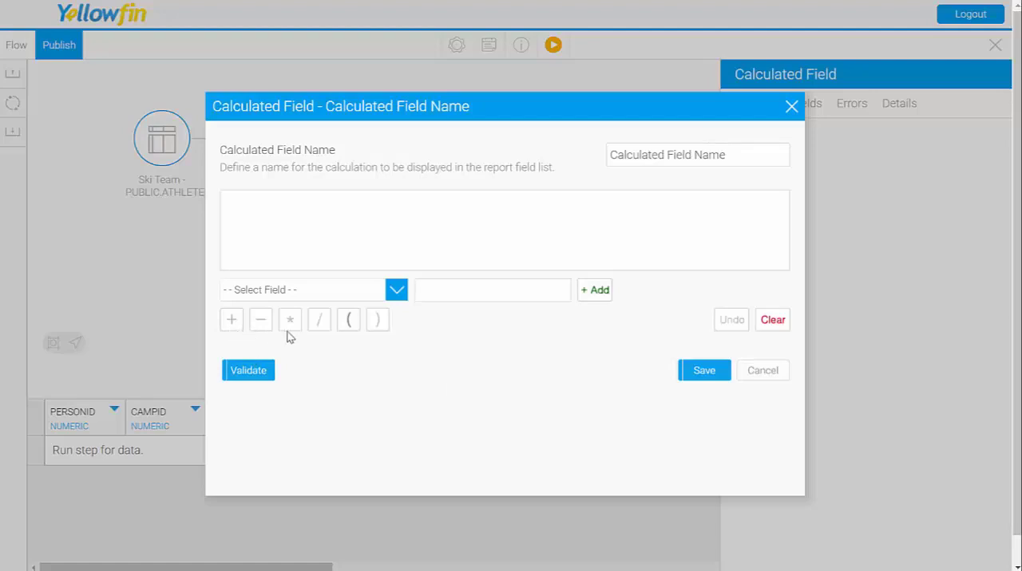
left_click(397, 290)
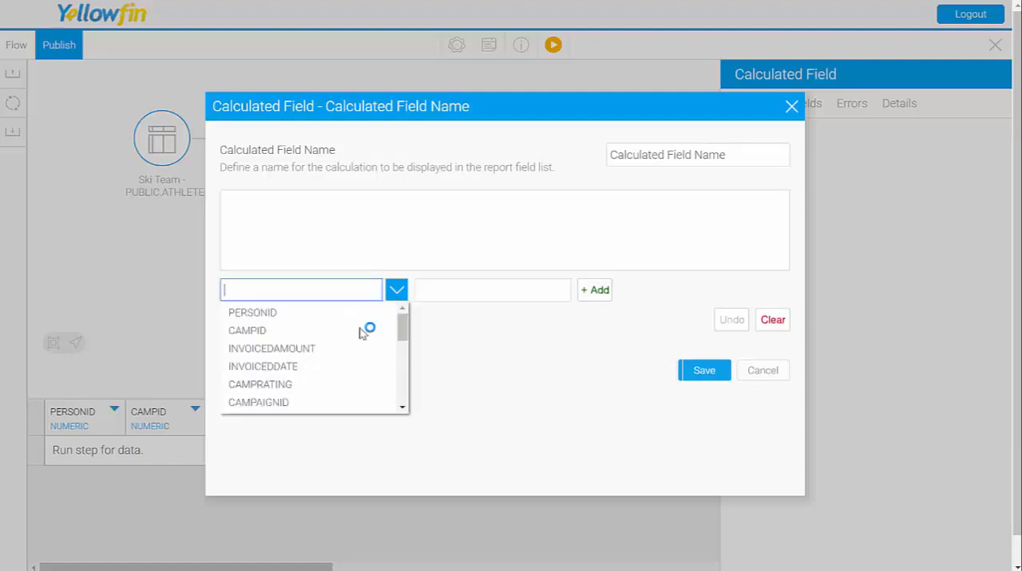
left_click(301, 351)
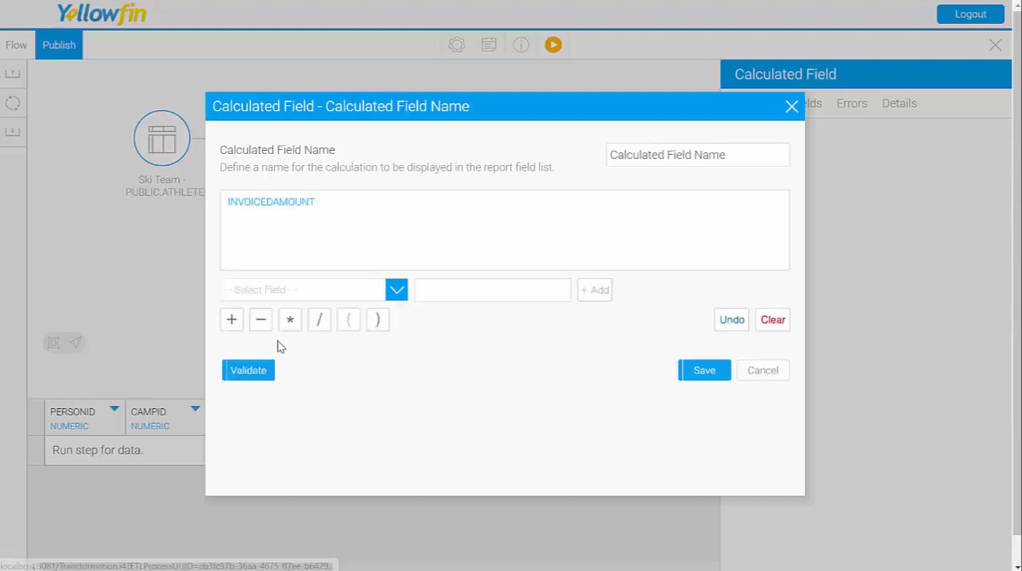
left_click(320, 323)
left_click(387, 297)
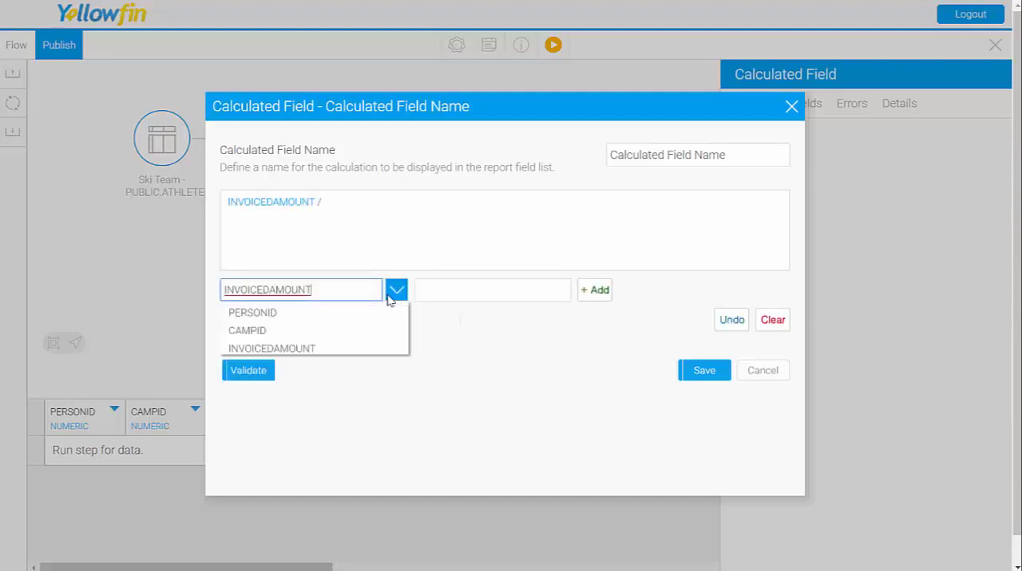
left_click(312, 392)
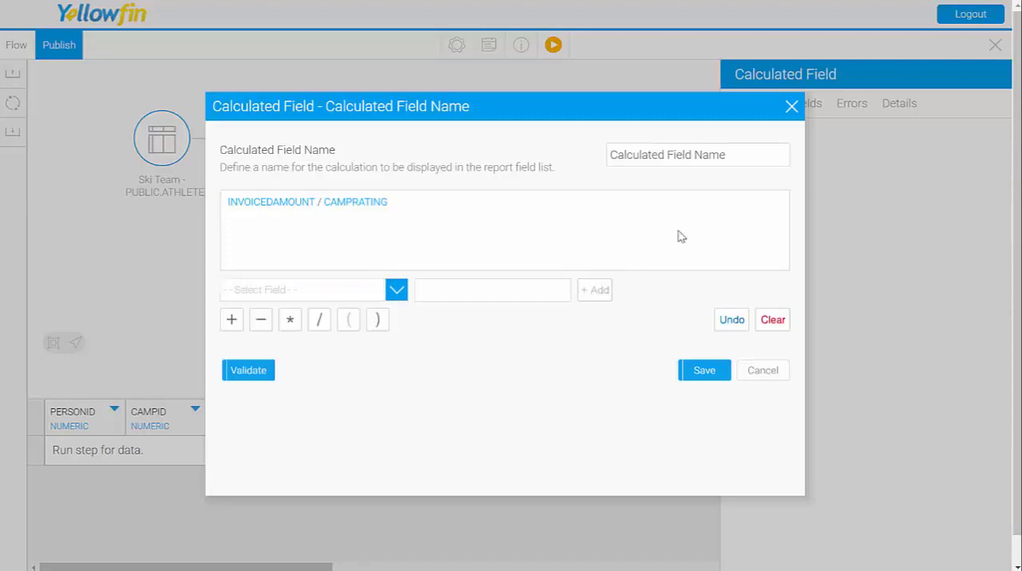
Step: Name the calculated field Price per Rating, save it and review its column in the data preview
left_click_drag(755, 157, 601, 145)
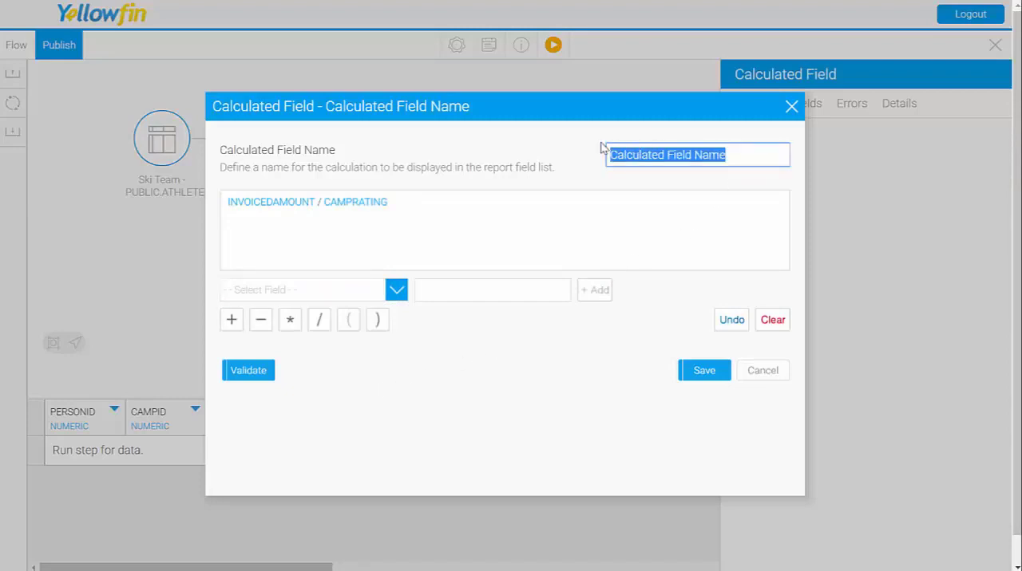
type("Pri")
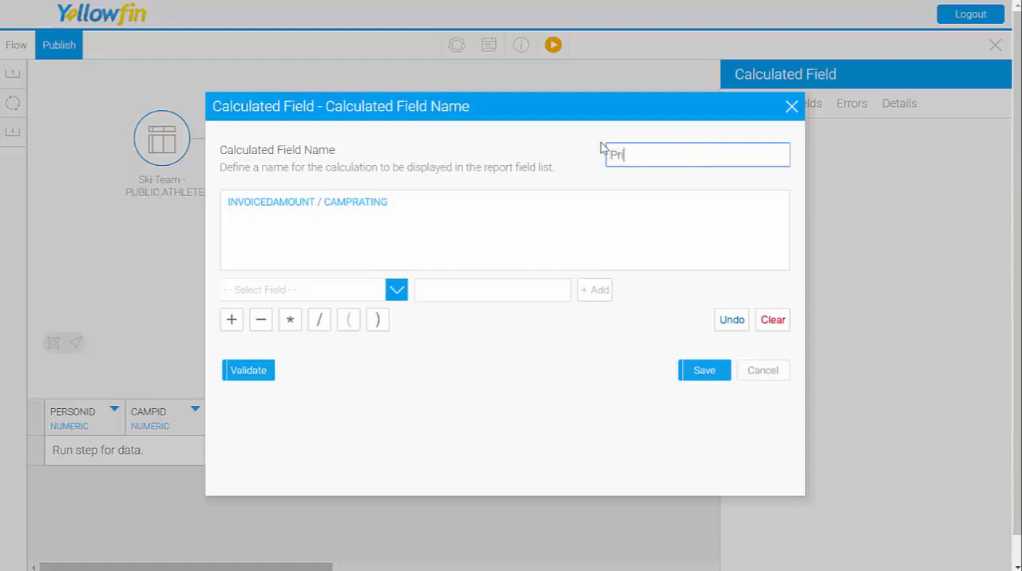
type("ce for Rating")
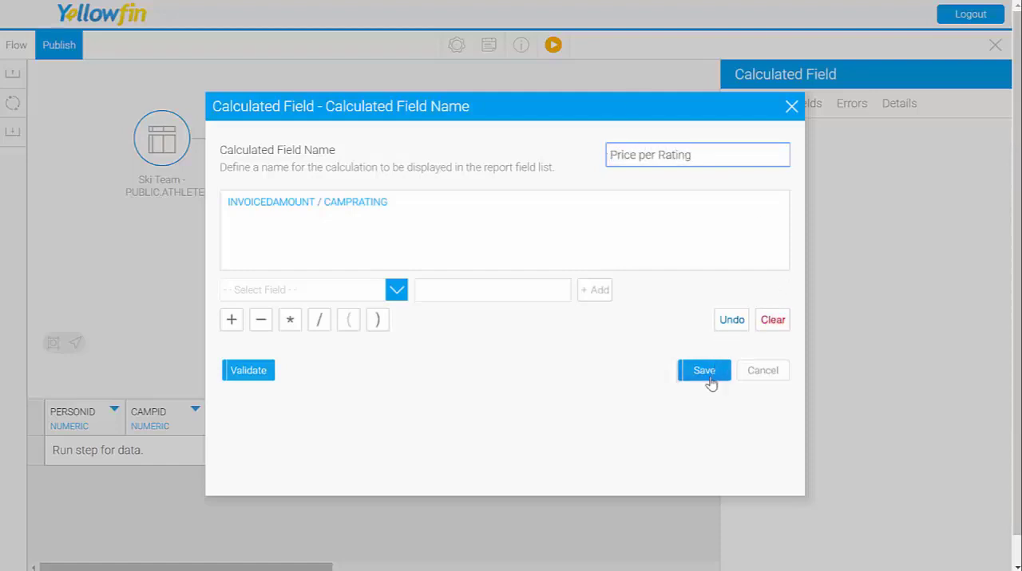
left_click(709, 373)
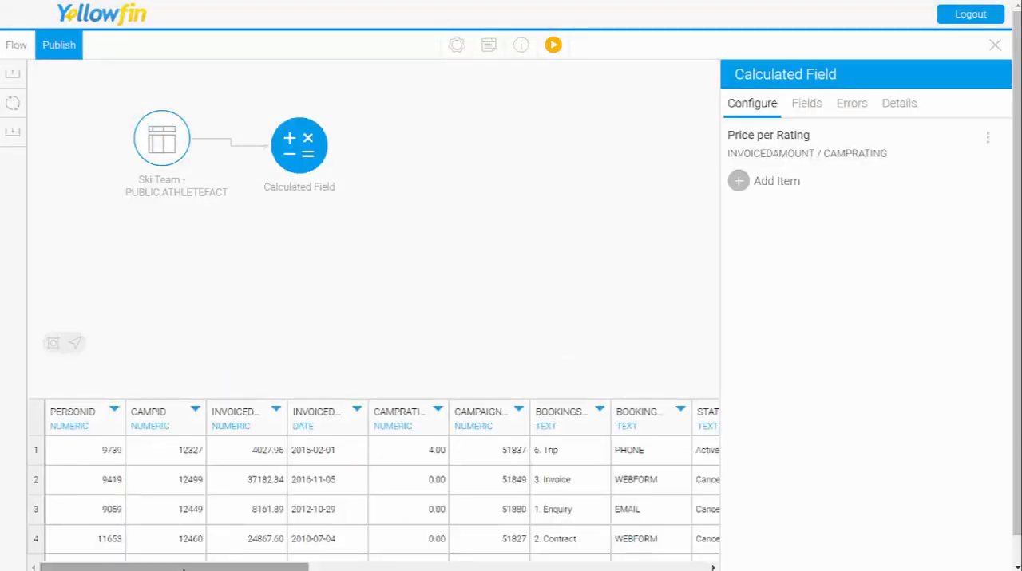
left_click_drag(183, 565, 684, 491)
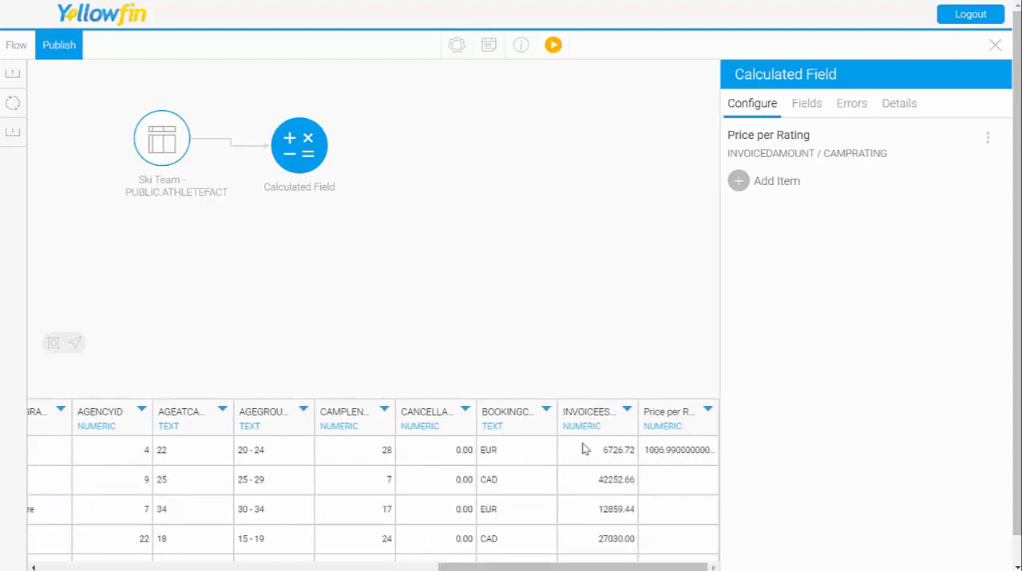
Step: Delete the Calculated Field step from the transformation flow
right_click(298, 144)
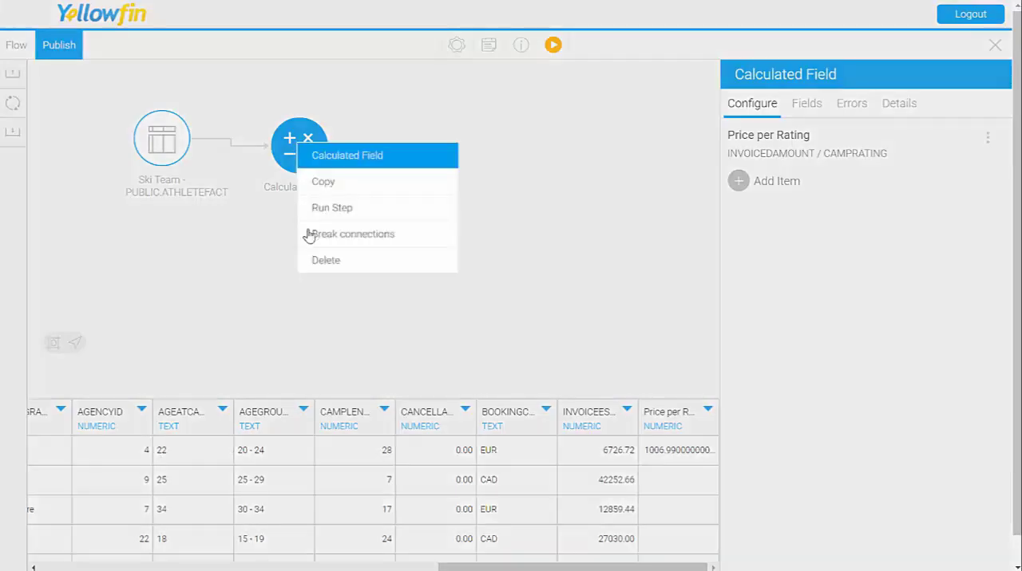
left_click(341, 264)
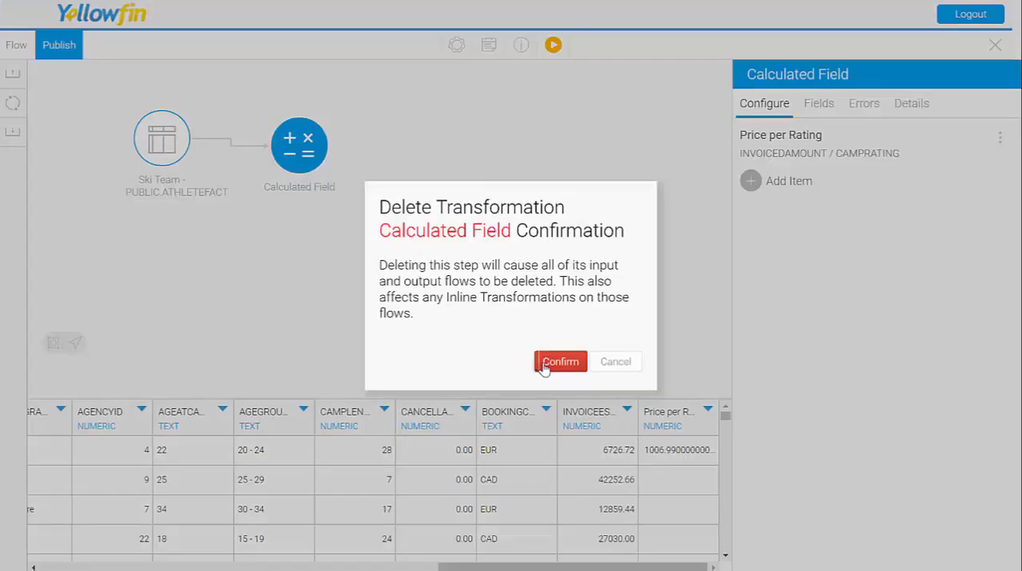
left_click(543, 367)
Step: Add a Filter step to the flow and connect the Ski Team ATHLETEFACT table to it
left_click(14, 104)
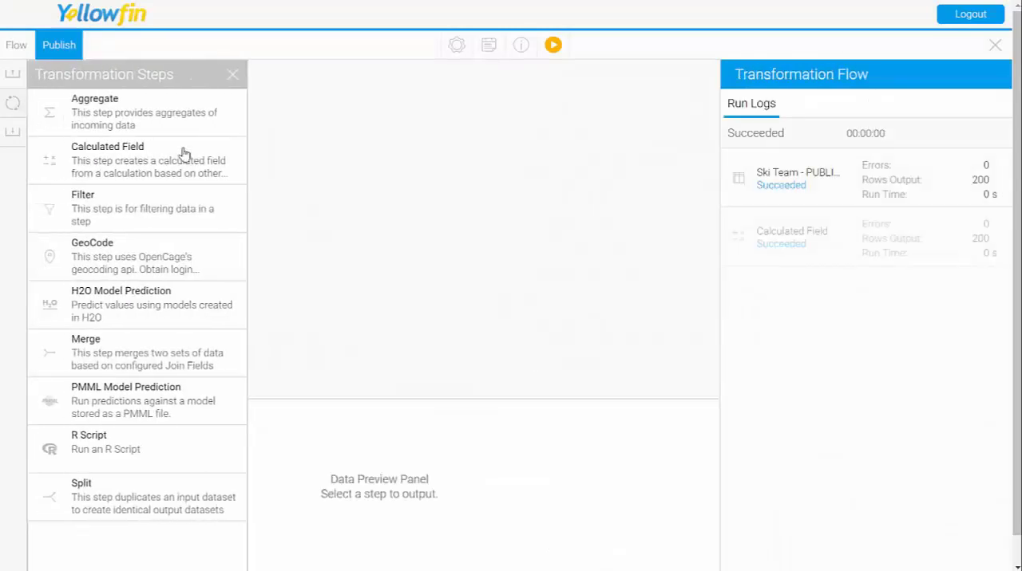
left_click_drag(71, 215, 323, 151)
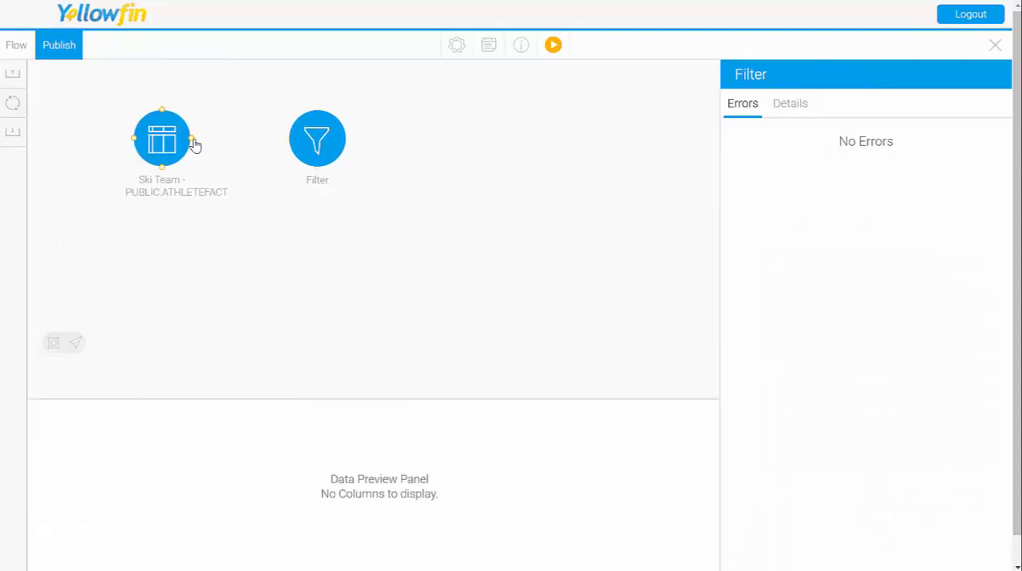
left_click_drag(196, 144, 304, 141)
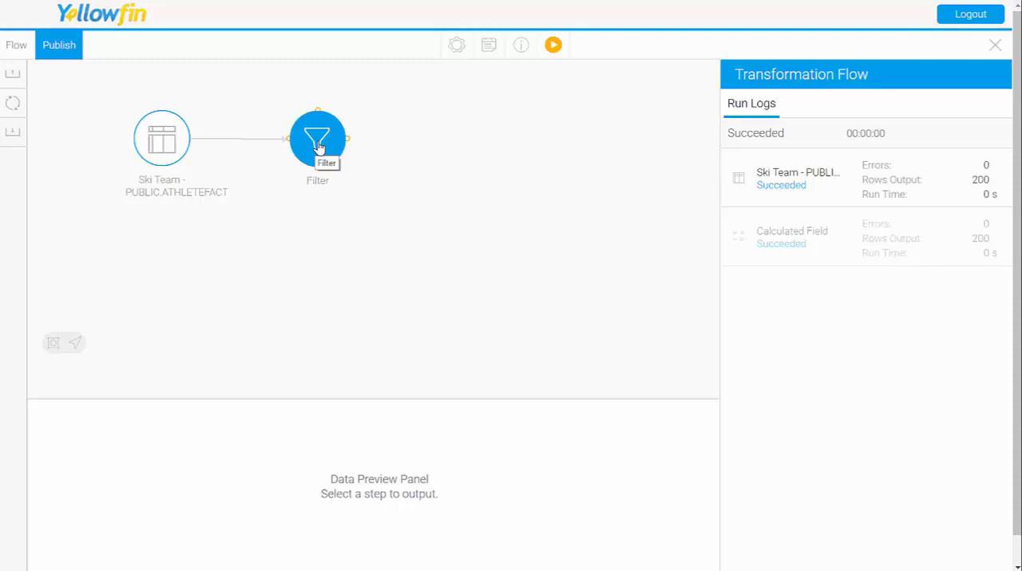
Step: Add a filter to the Filter step where STATUS is Equal to Open, submit it and check the data preview
left_click(317, 146)
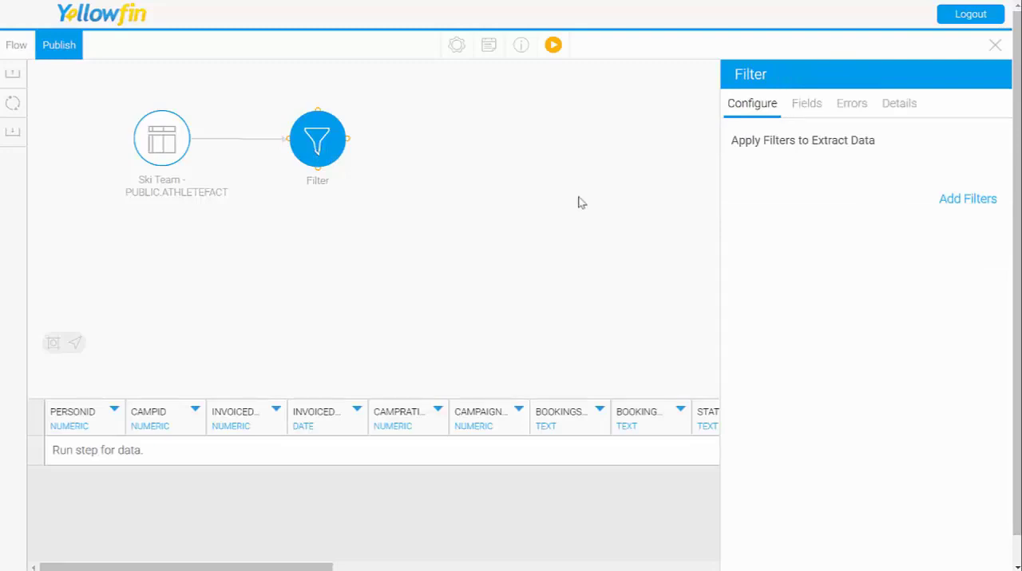
left_click(962, 201)
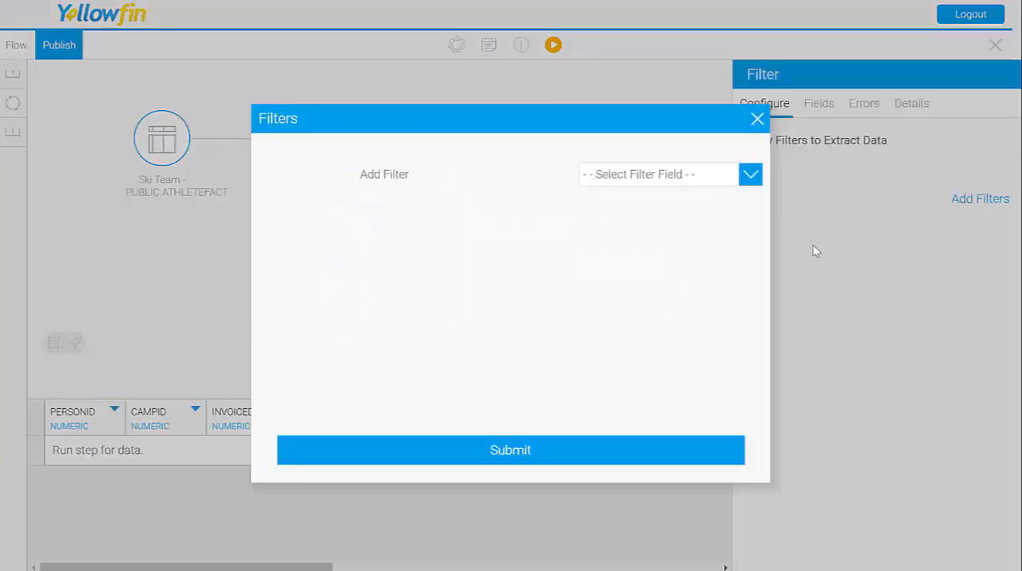
left_click(688, 176)
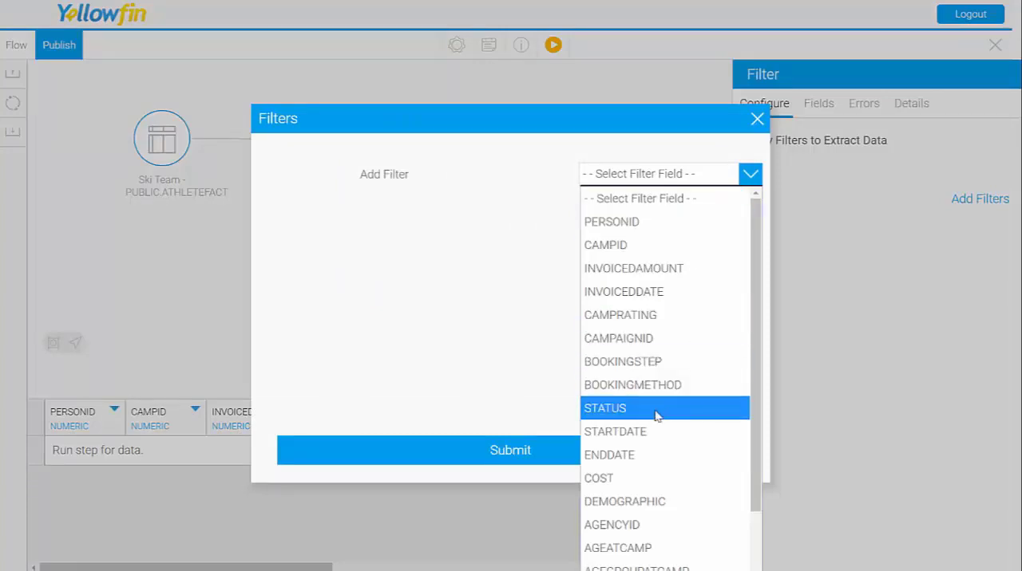
left_click(601, 412)
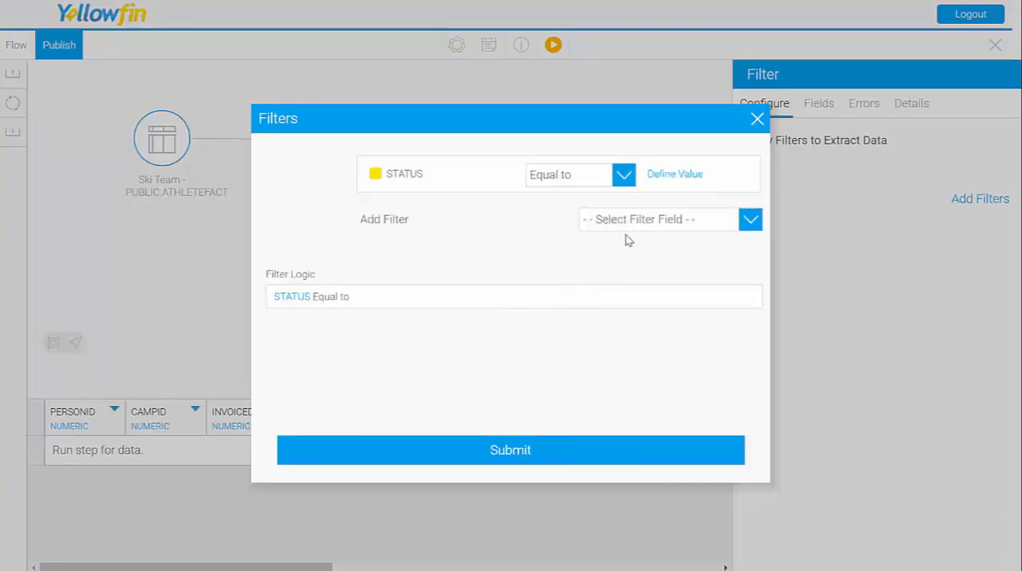
left_click(622, 175)
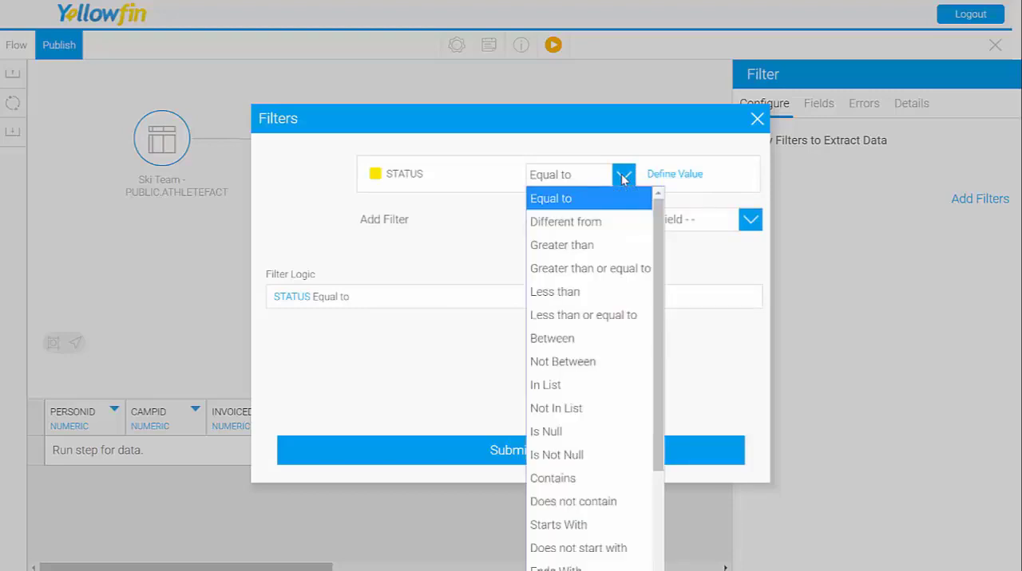
left_click(623, 177)
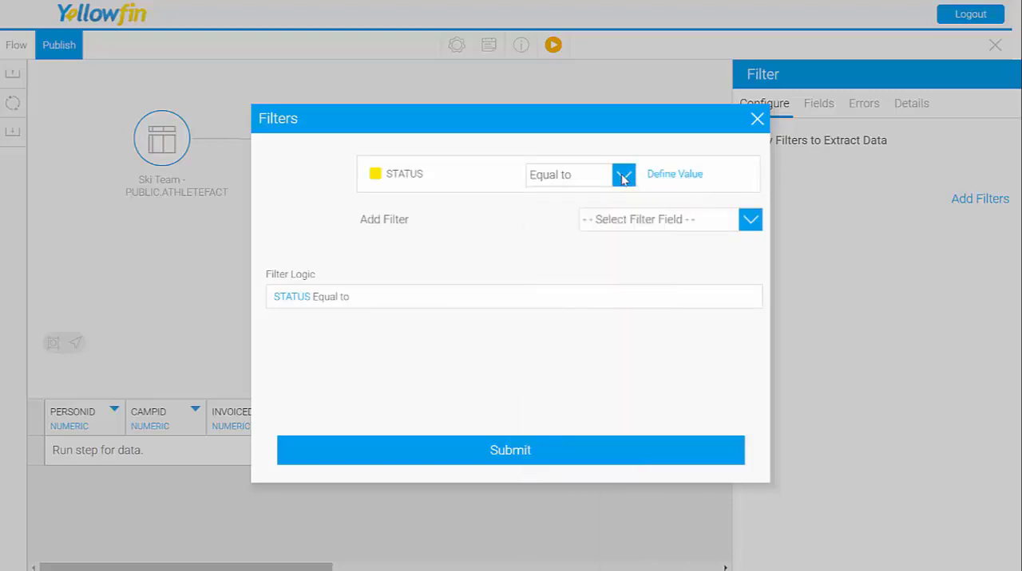
left_click(672, 177)
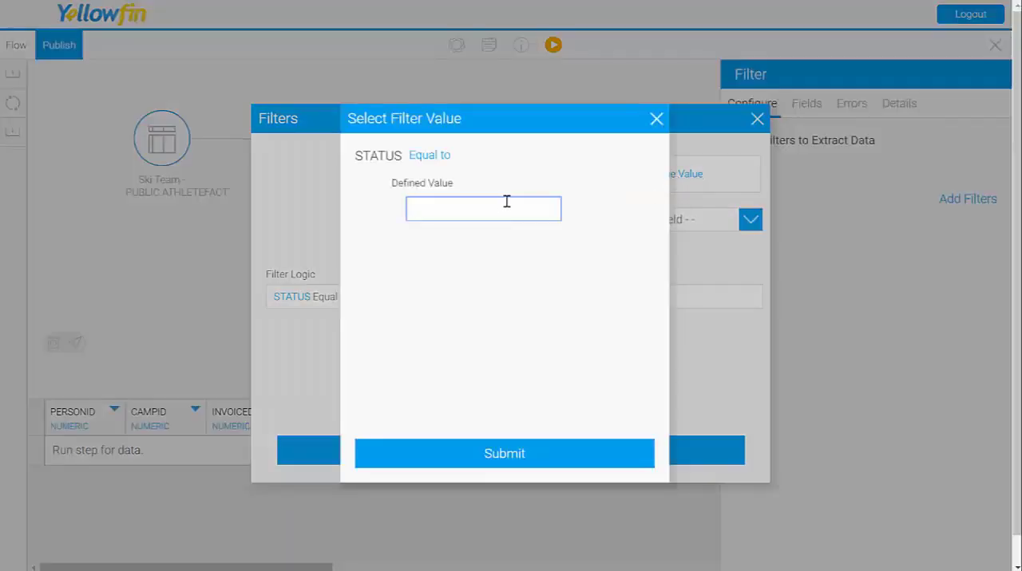
left_click(497, 471)
left_click(511, 461)
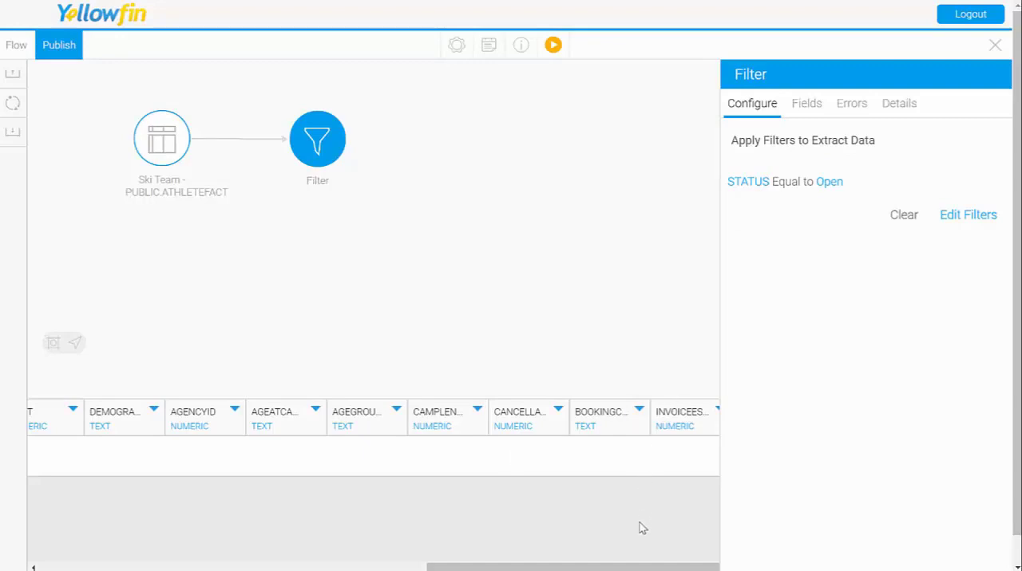
left_click_drag(636, 566, 248, 545)
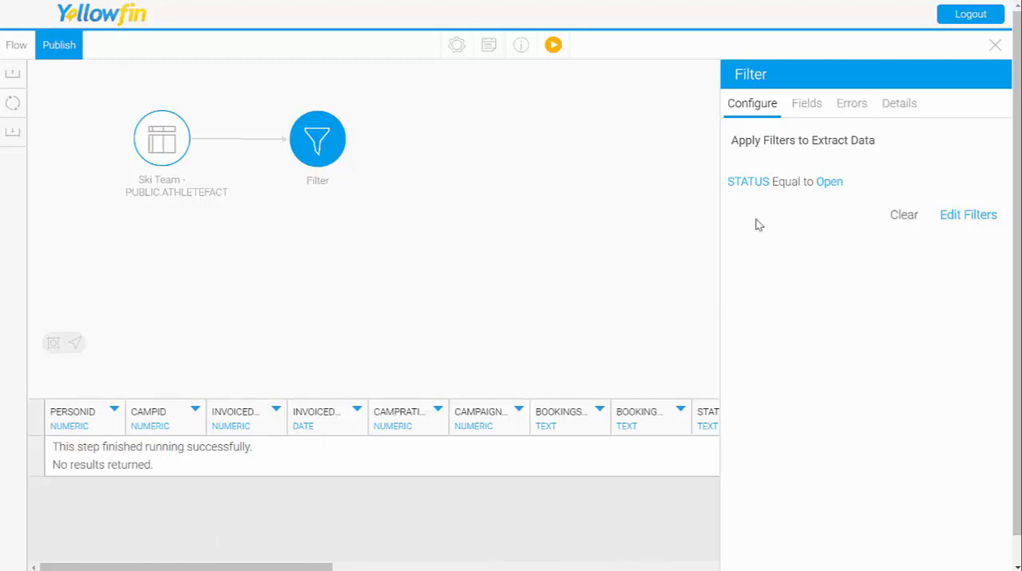
Step: Clear all conditions from the Filter step and review the STATUS column values in the data preview
left_click(904, 217)
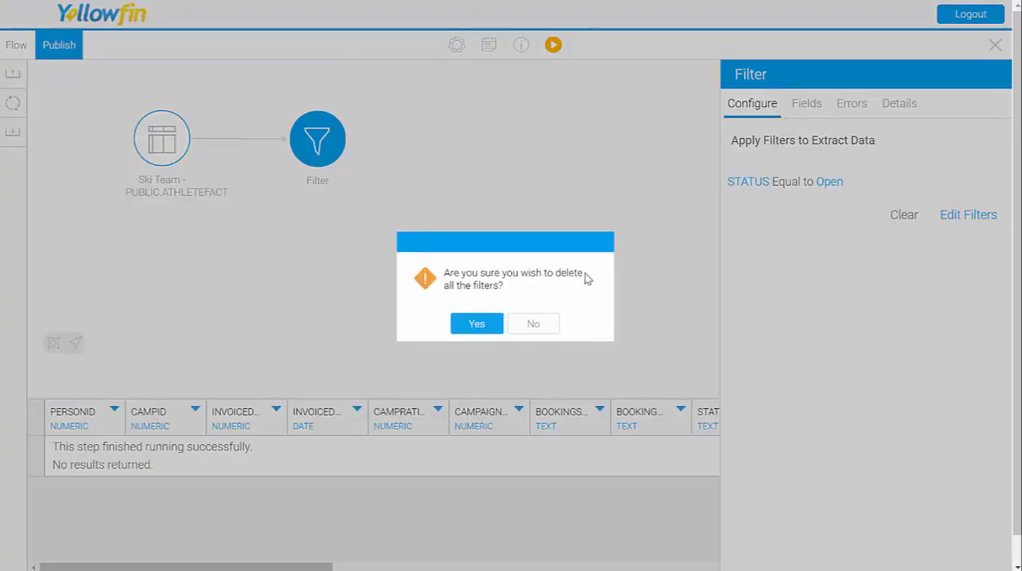
left_click(476, 324)
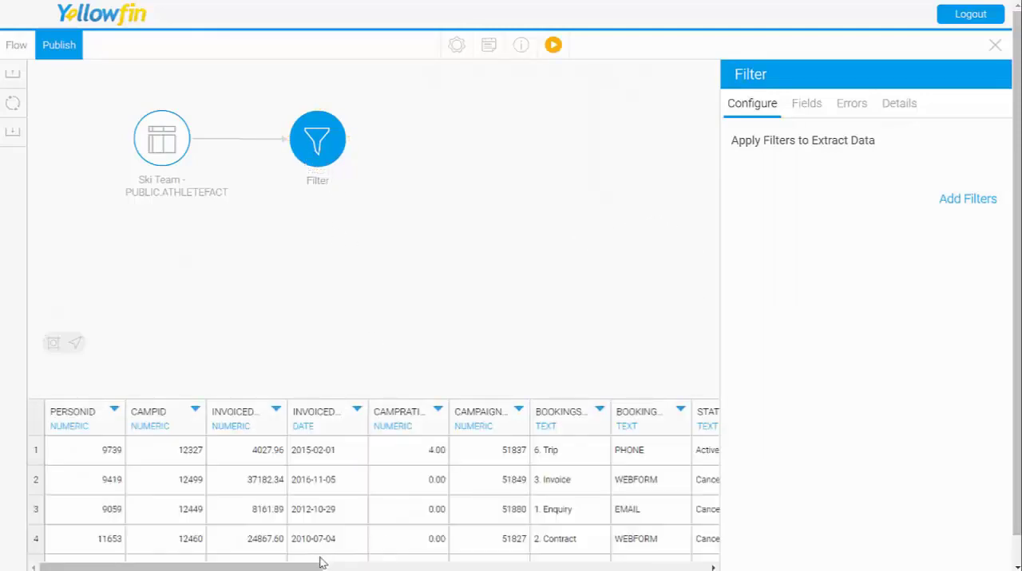
left_click_drag(303, 565, 372, 565)
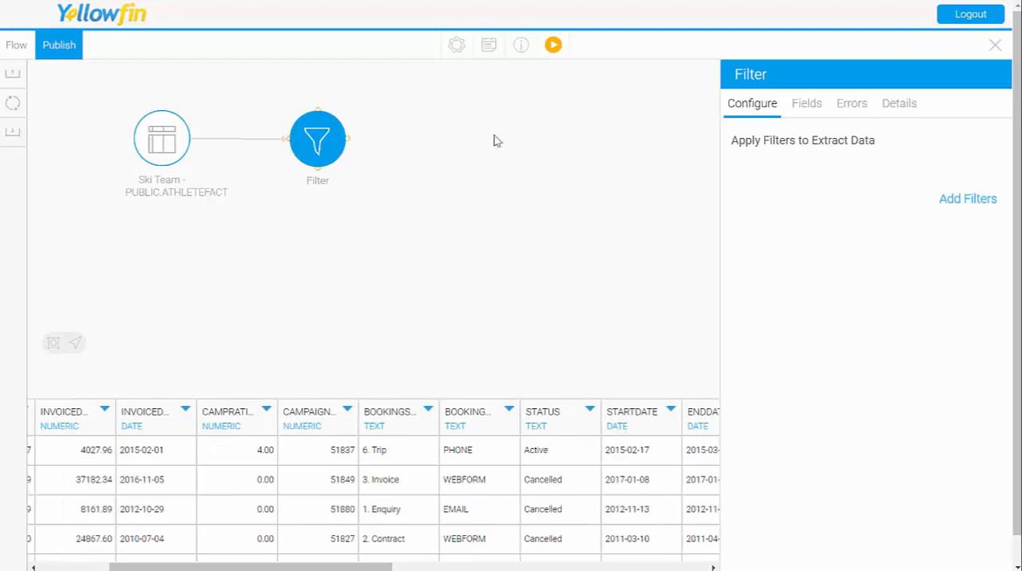
Step: Filter the data where STATUS is Equal to Active, submit the condition and review the previewed rows
left_click(946, 201)
left_click(641, 183)
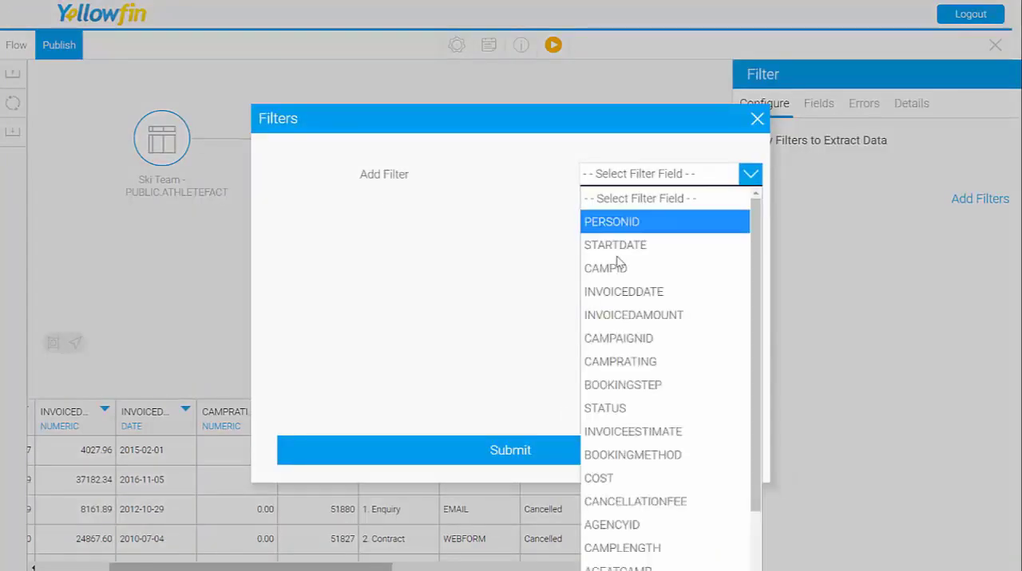
left_click(638, 409)
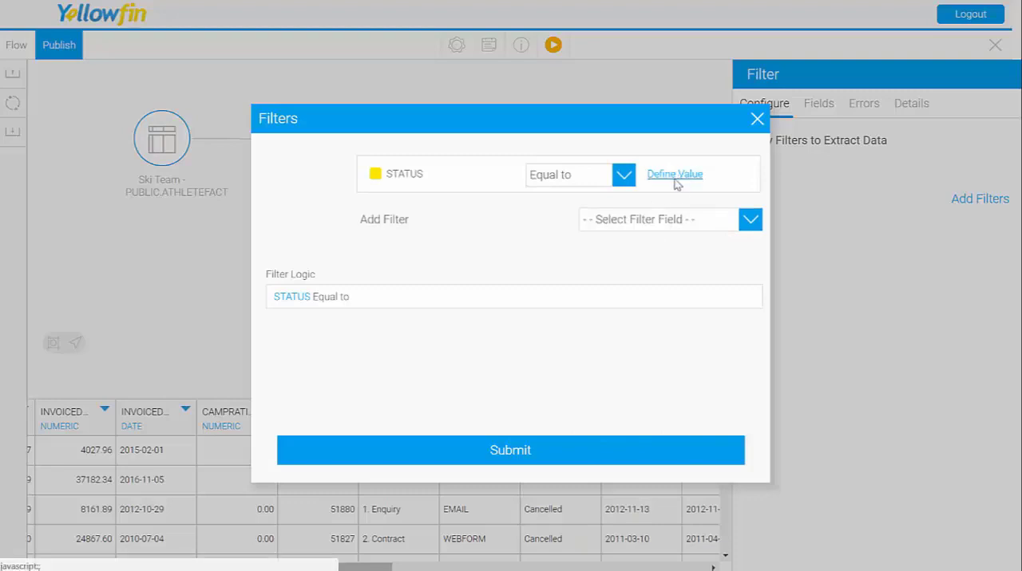
left_click(677, 176)
left_click(514, 206)
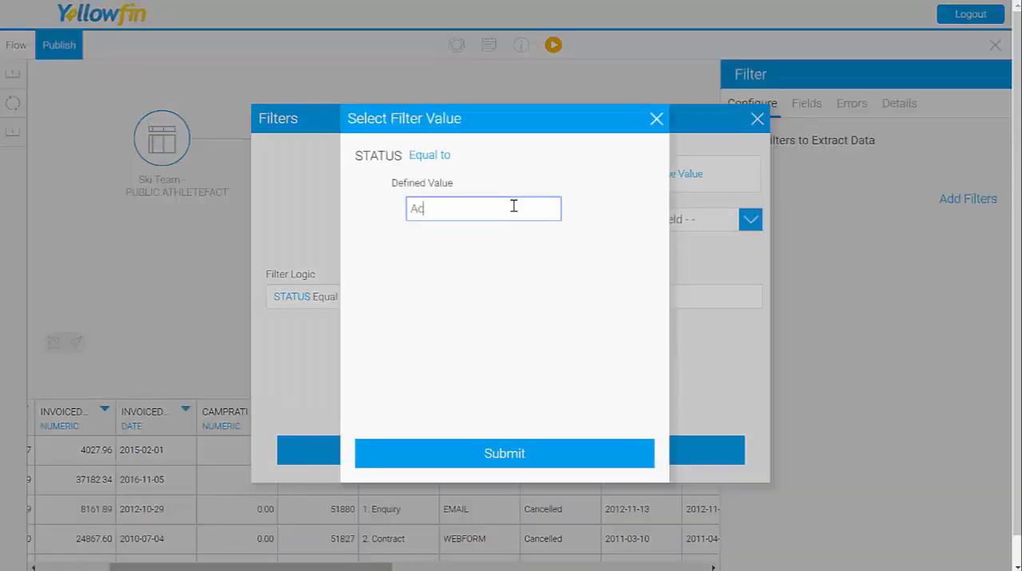
left_click(540, 454)
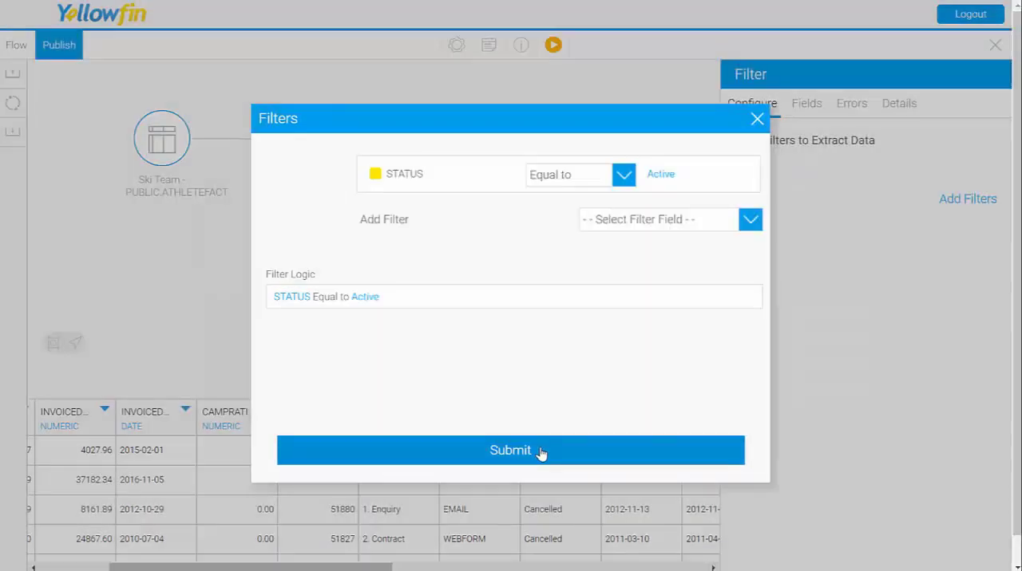
left_click(541, 455)
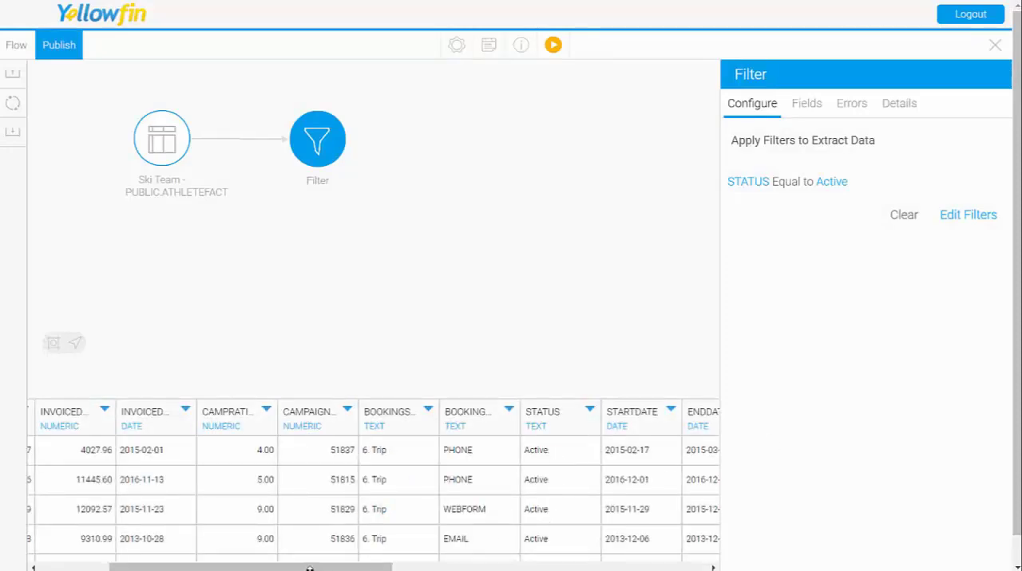
left_click_drag(310, 568, 200, 566)
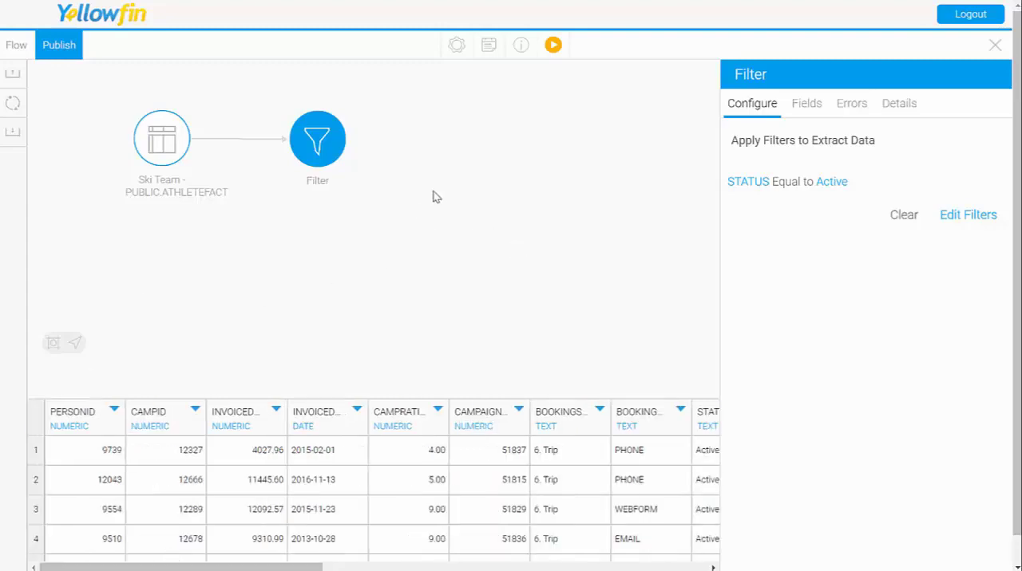
Step: Delete the Filter step from the transformation flow
right_click(327, 144)
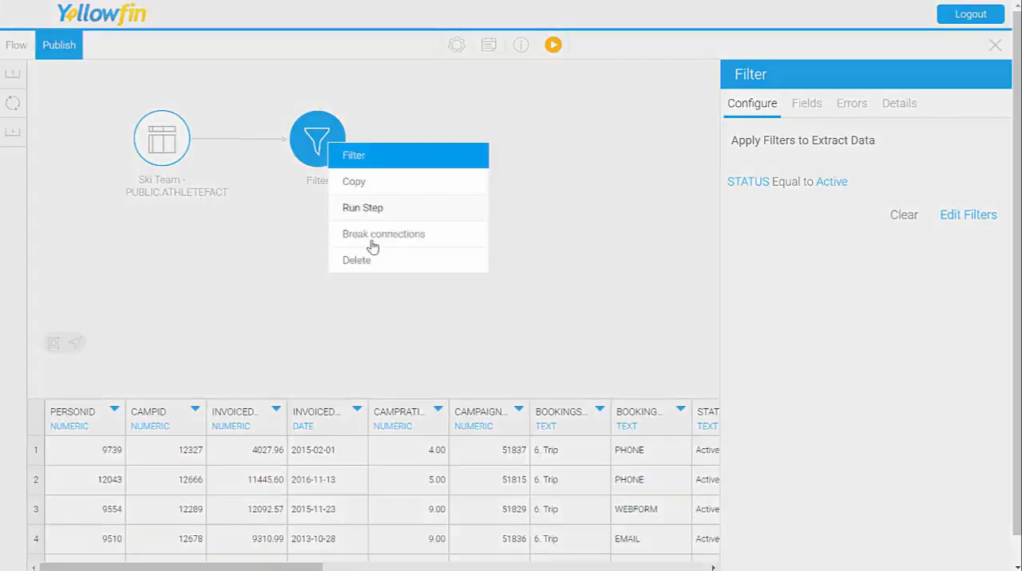
left_click(381, 257)
left_click(560, 361)
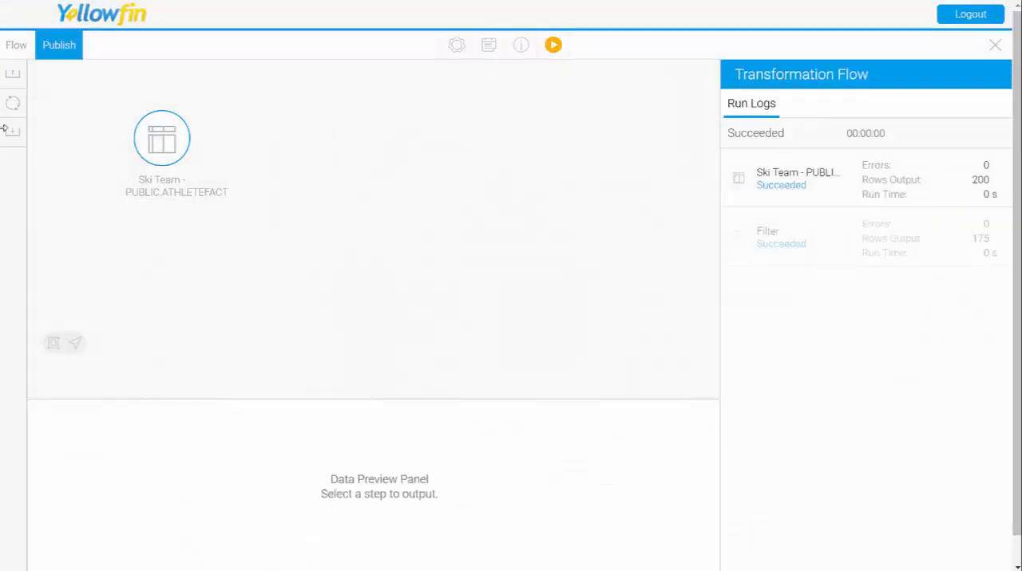
Step: Add a GeoCode step to the flow and connect the Ski Team ATHLETEFACT table to it
left_click(13, 103)
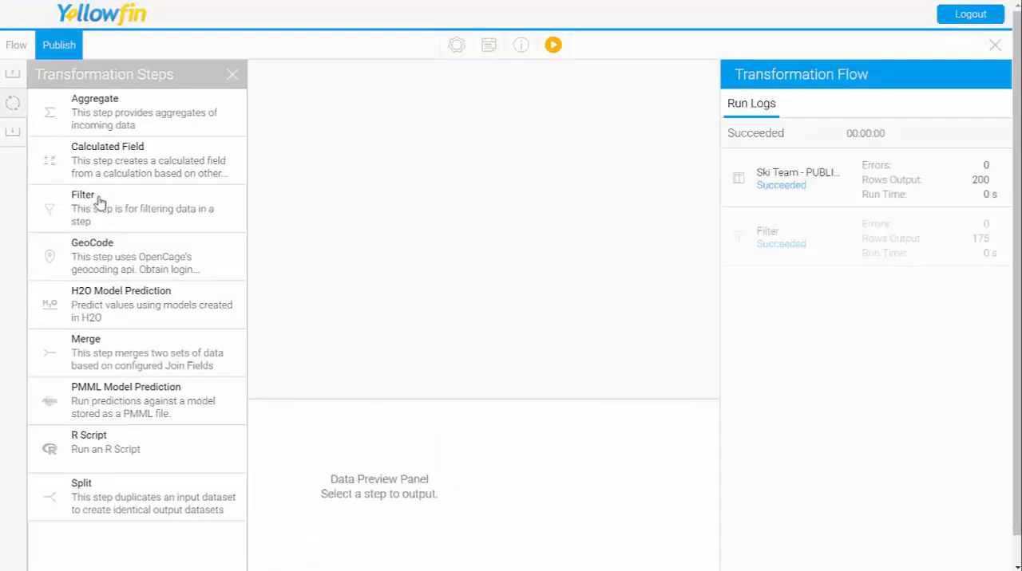
left_click_drag(93, 261, 308, 172)
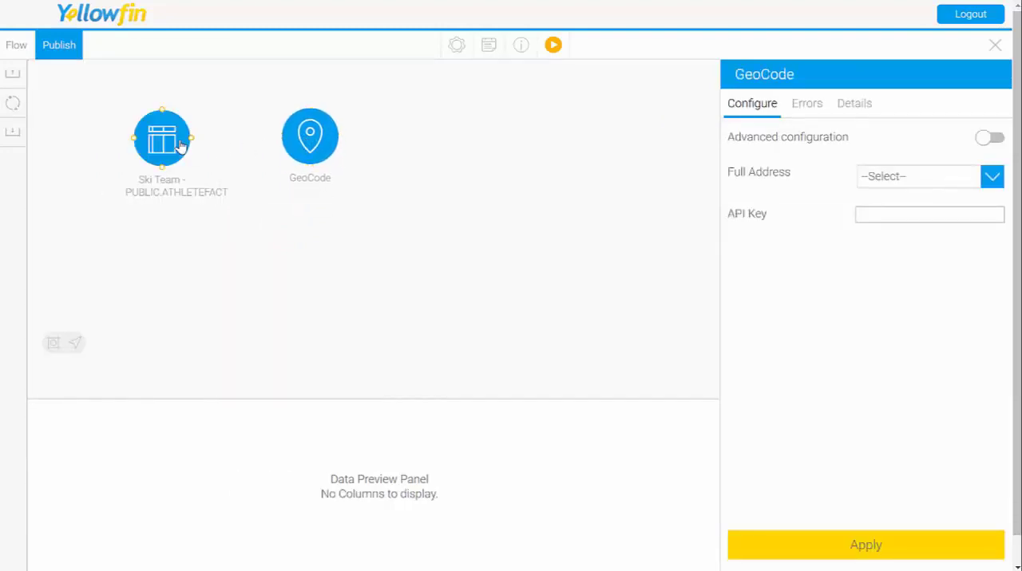
left_click_drag(189, 144, 292, 146)
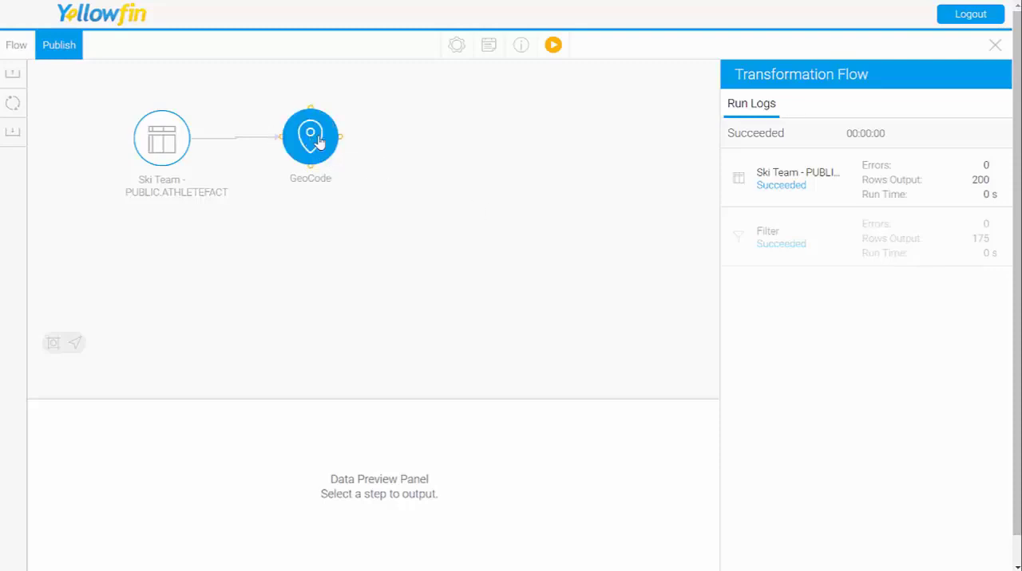
Step: Examine the GeoCode step's Full Address and API Key settings and the separate address fields in its advanced configuration
left_click(308, 137)
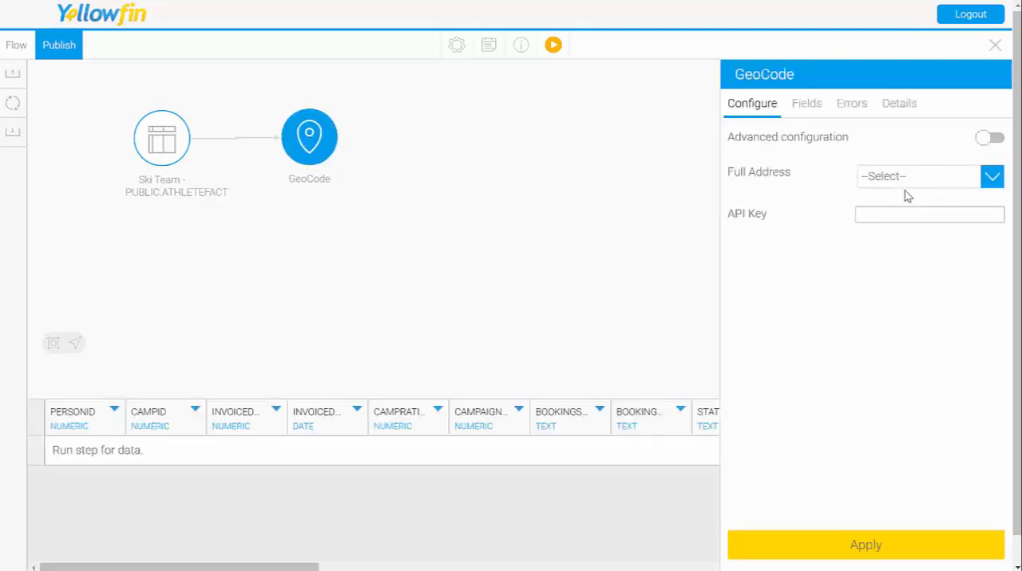
left_click(894, 215)
left_click(830, 233)
triple_click(792, 176)
left_click(792, 179)
left_click(904, 182)
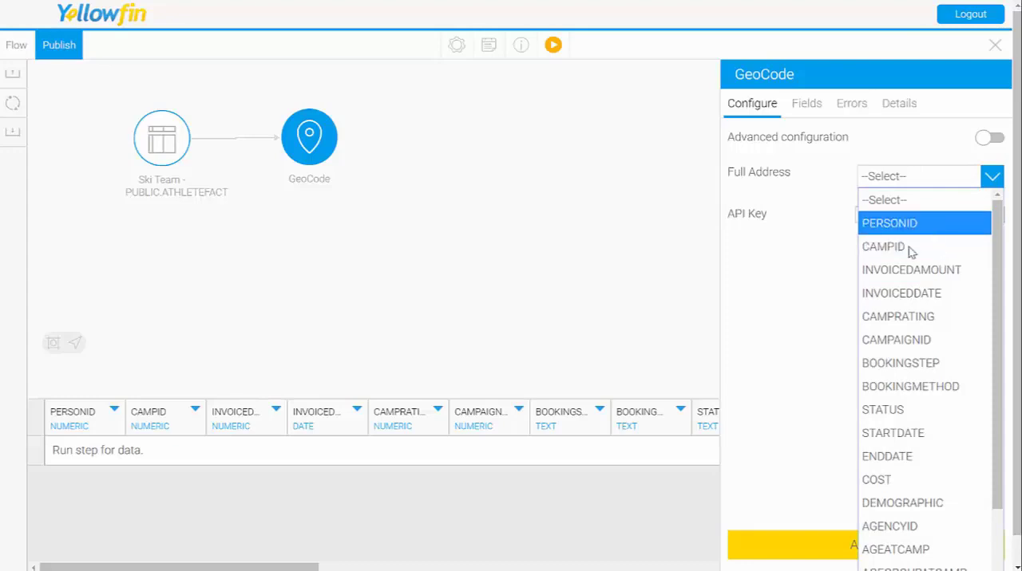
left_click(824, 254)
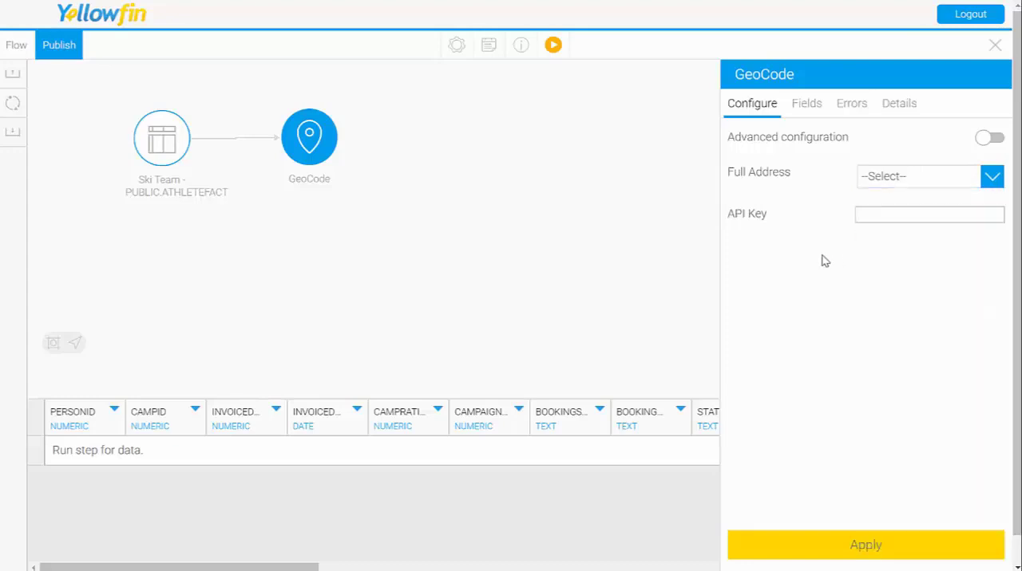
left_click(989, 139)
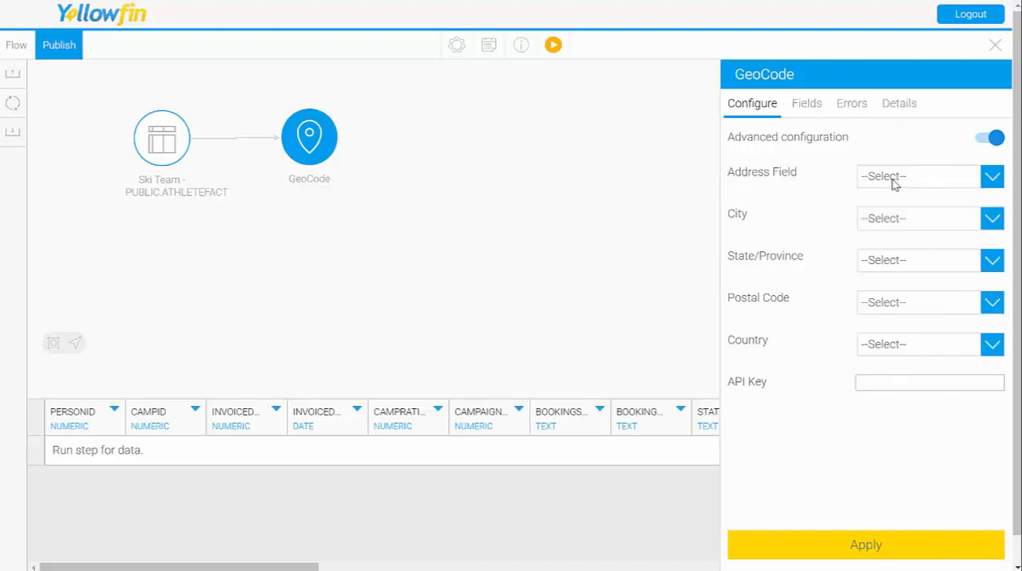
left_click(984, 137)
Step: Set the GeoCode step's Full Address to PERSONID and apply the configuration
left_click(926, 176)
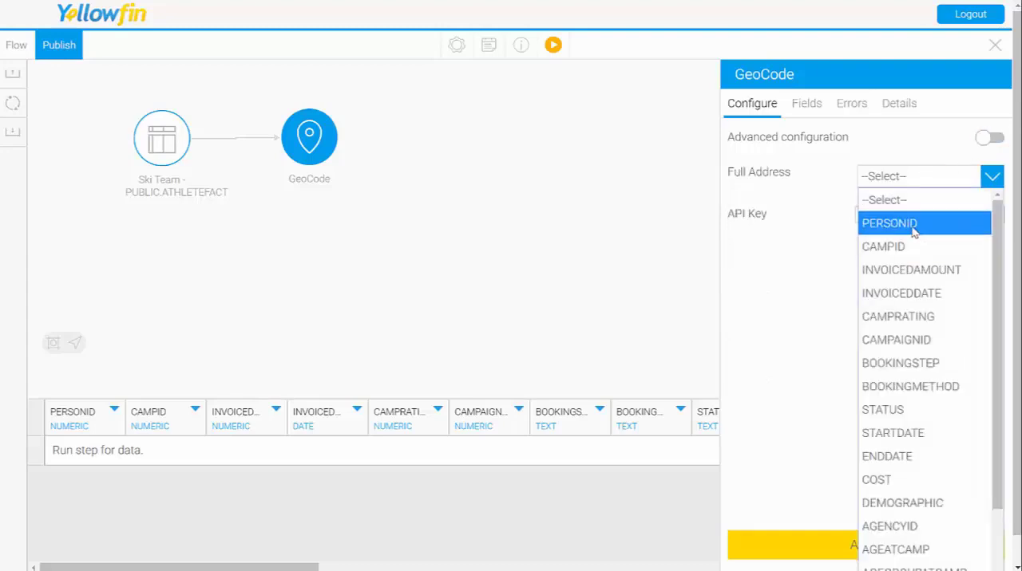
left_click(912, 228)
left_click(871, 551)
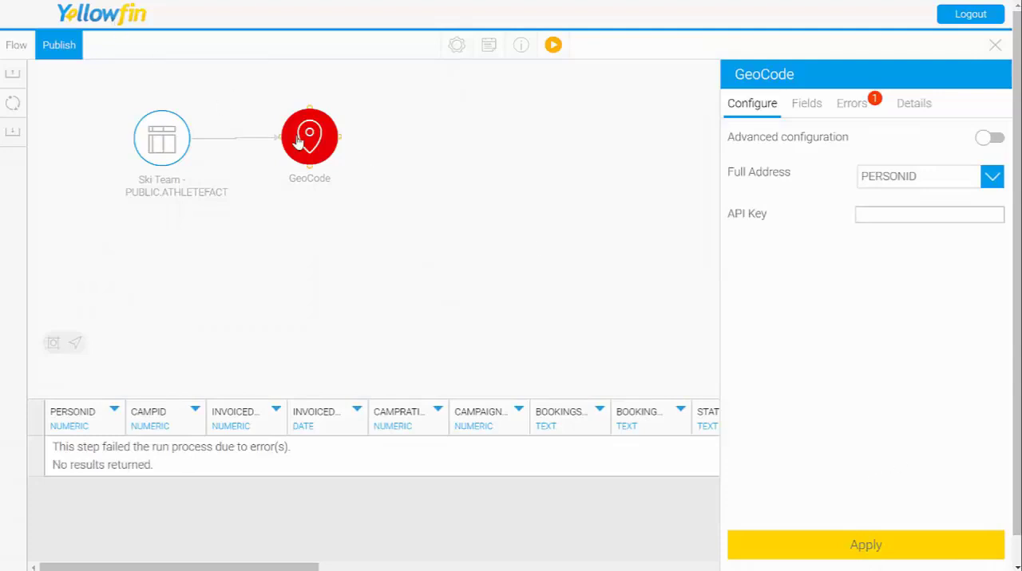
Step: Review the GeoCode step's run errors and check its API Key setting
left_click(861, 109)
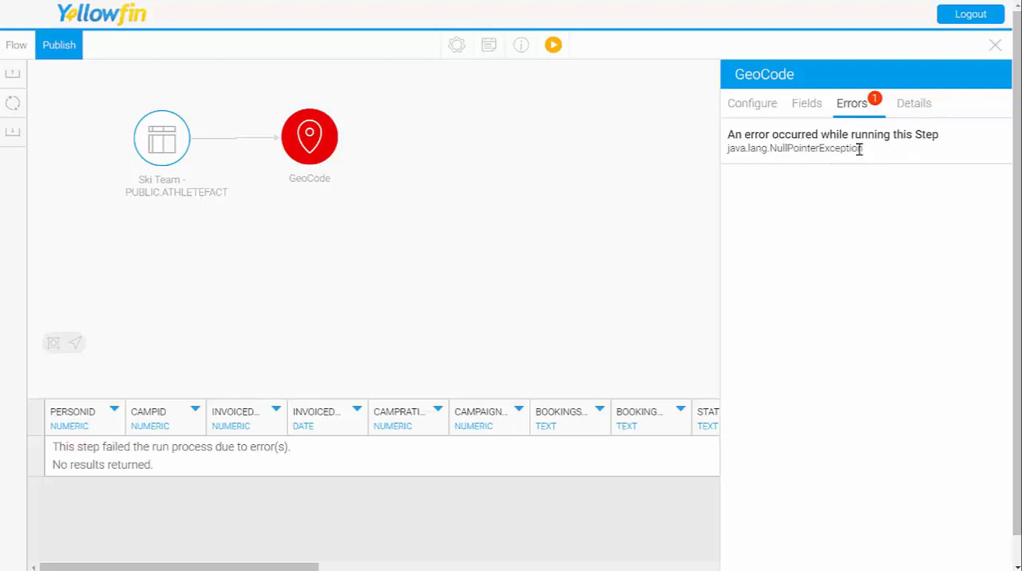
left_click_drag(860, 149, 739, 136)
left_click(813, 163)
left_click(754, 105)
left_click(877, 212)
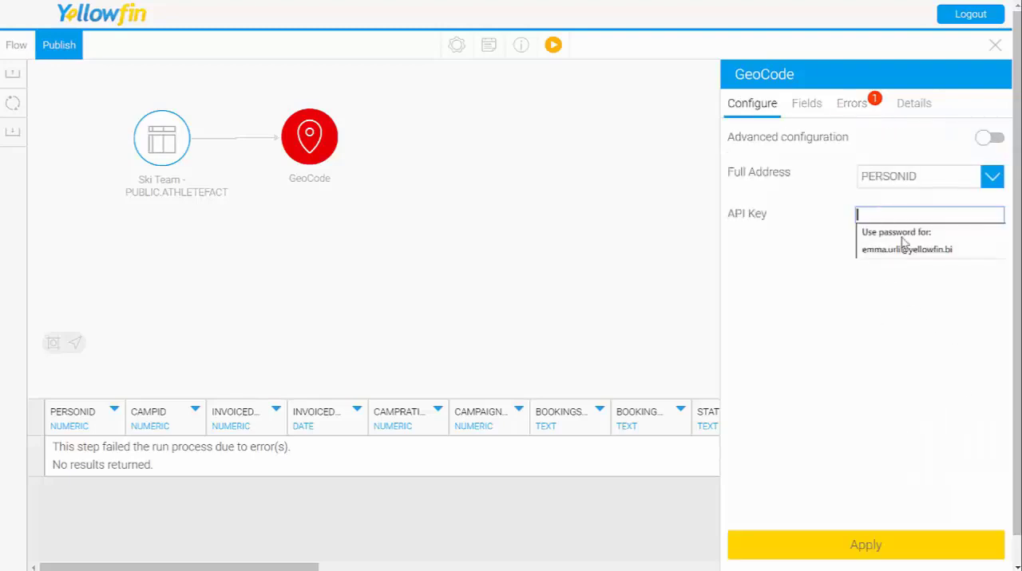
left_click(817, 265)
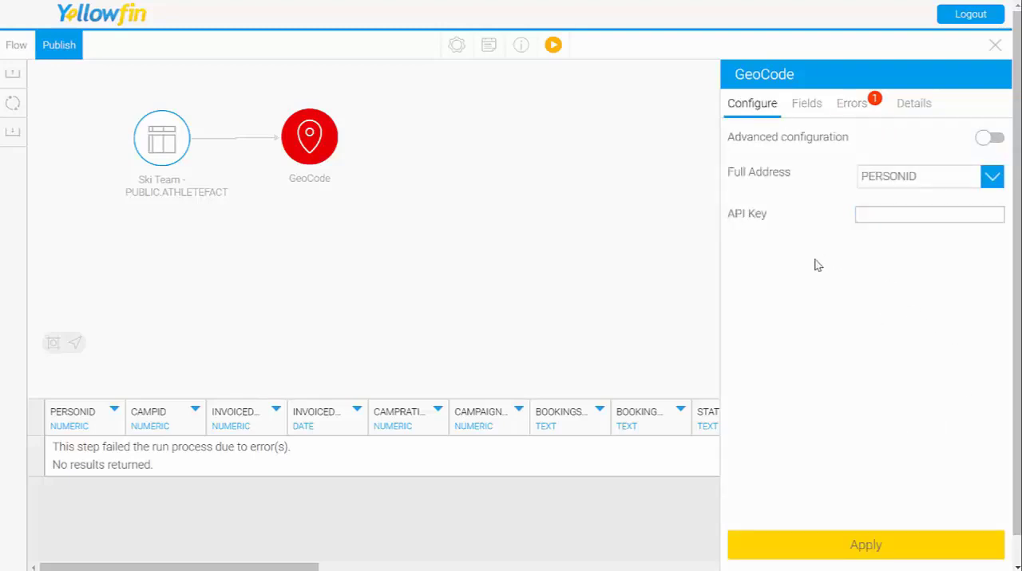
Step: Delete the GeoCode step from the transformation flow and confirm its removal
right_click(315, 146)
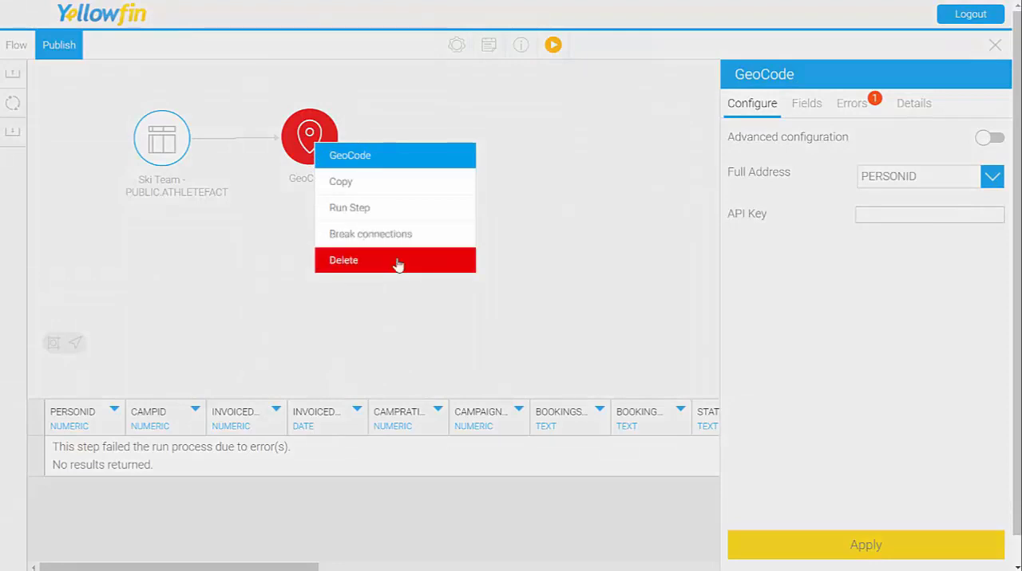
left_click(398, 261)
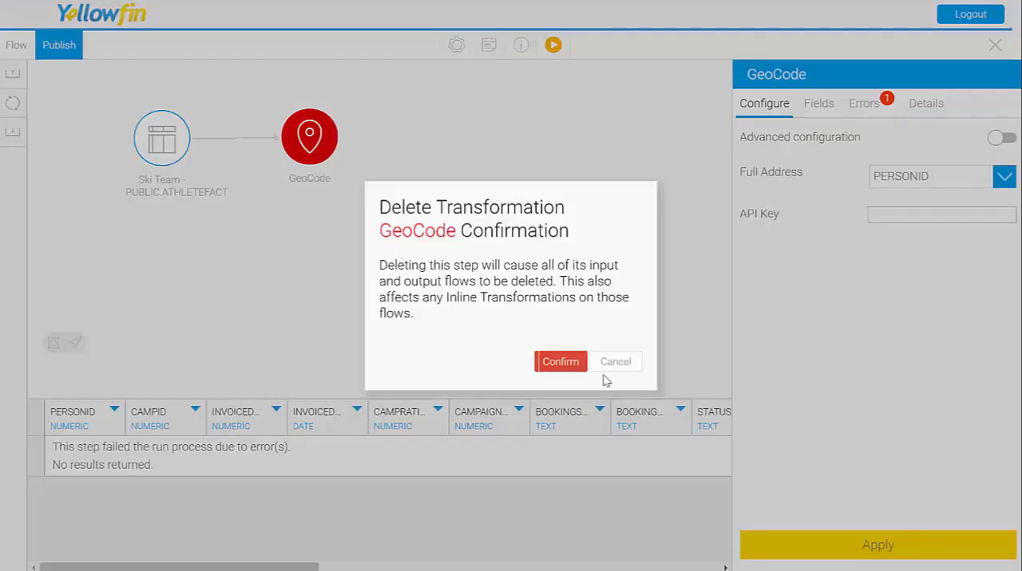
left_click(562, 362)
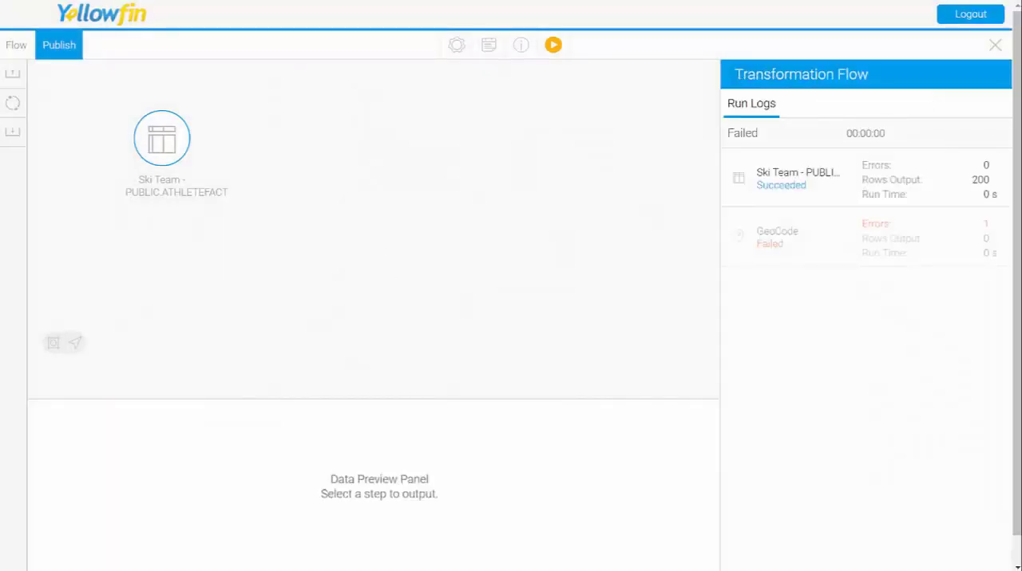
Step: Add a Merge transformation step to the canvas beside the ATHLETEFACT input and shift the ATHLETEFACT step into clear view
left_click(13, 104)
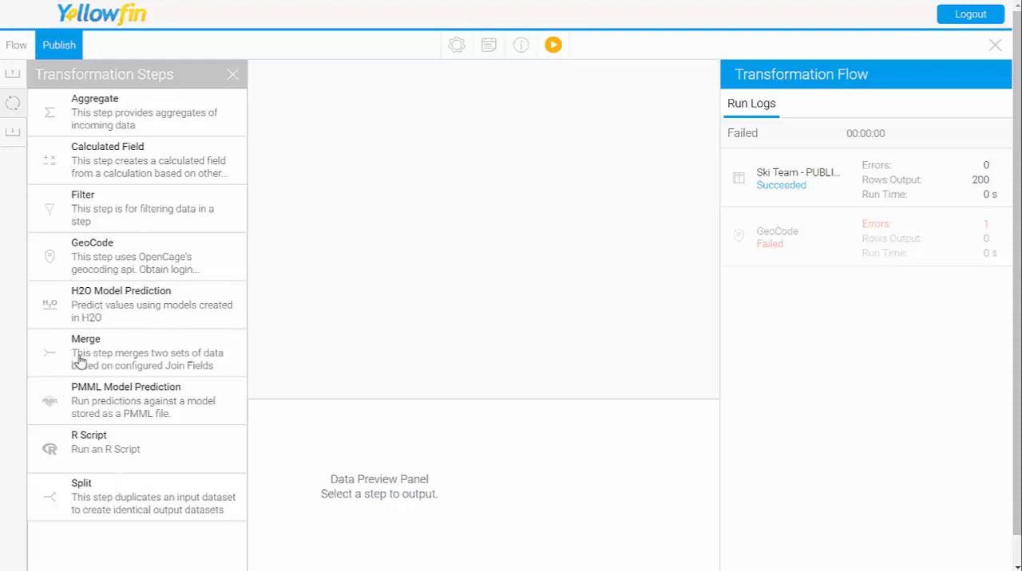
left_click_drag(75, 356, 331, 115)
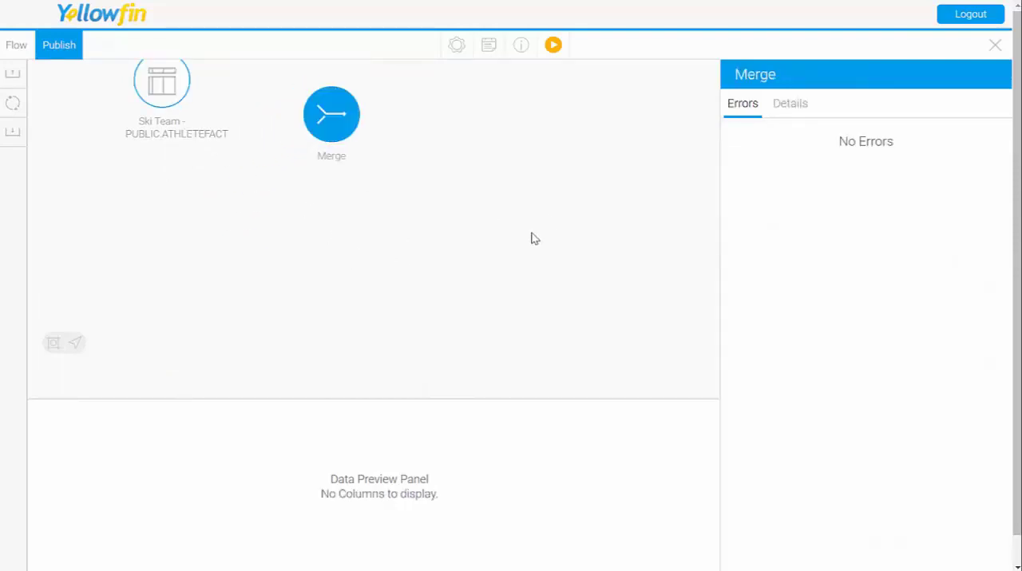
left_click_drag(153, 85, 154, 109)
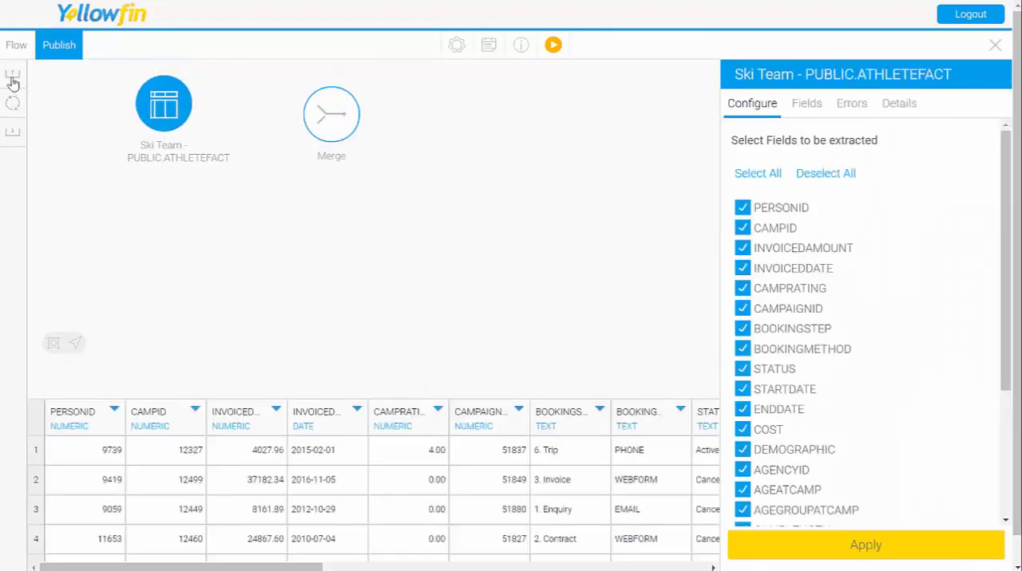
Step: Add an Extract from Single Table input that loads the PERSON table from the Ski Team data source
left_click(13, 80)
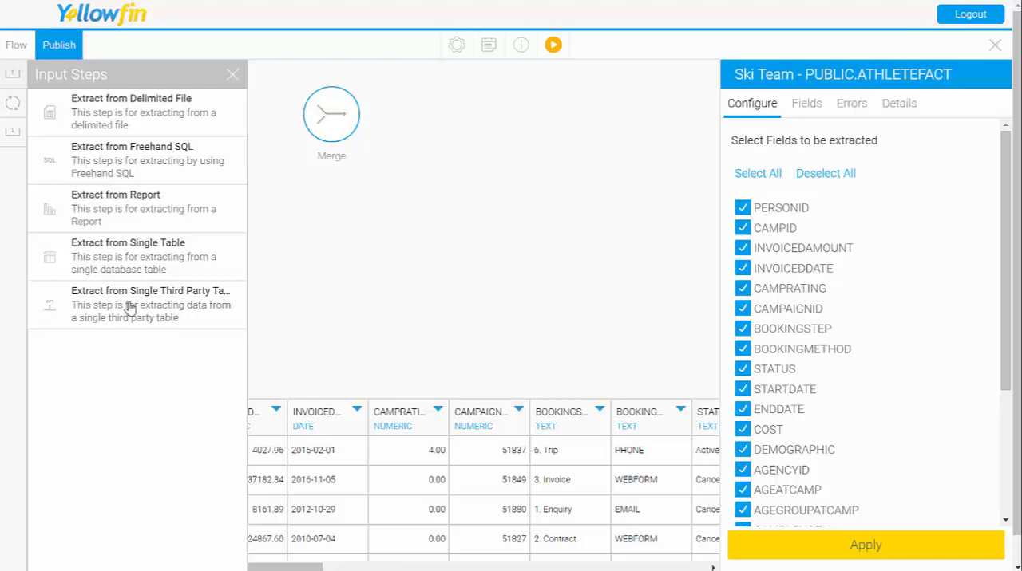
left_click_drag(123, 265, 342, 257)
left_click(381, 338)
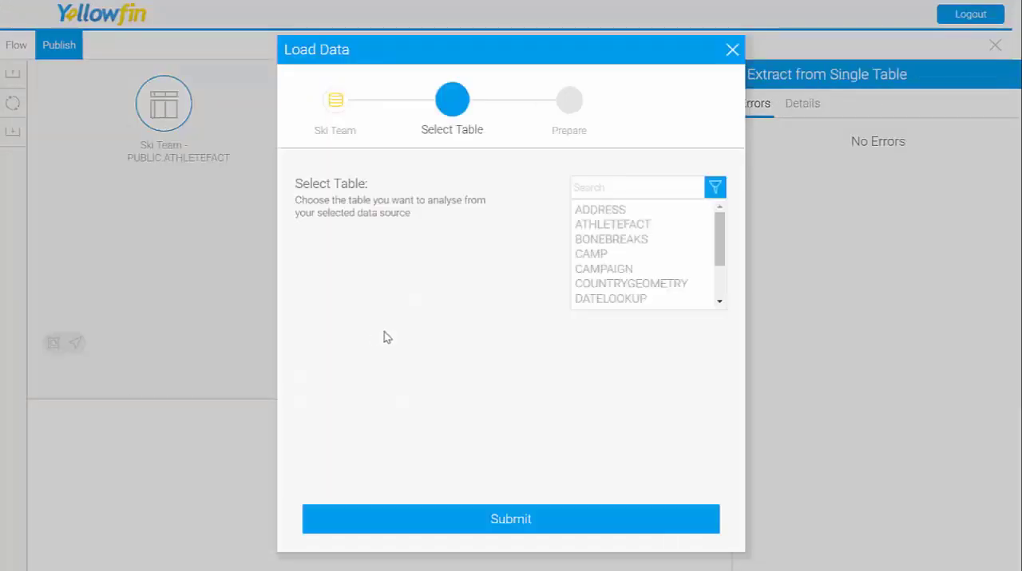
scroll(608, 261, "down", 1)
scroll(609, 263, "down", 1)
left_click(607, 269)
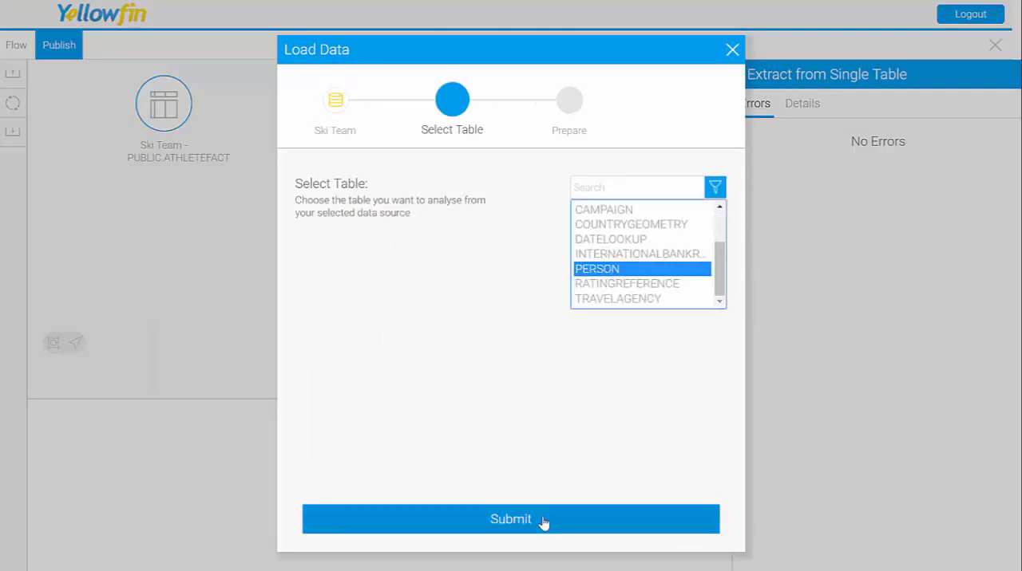
left_click(545, 522)
Step: Place PERSON below ATHLETEFACT, move the Merge step between their levels, and connect both tables to it
left_click_drag(341, 265, 185, 237)
left_click_drag(323, 130, 332, 182)
left_click(199, 105)
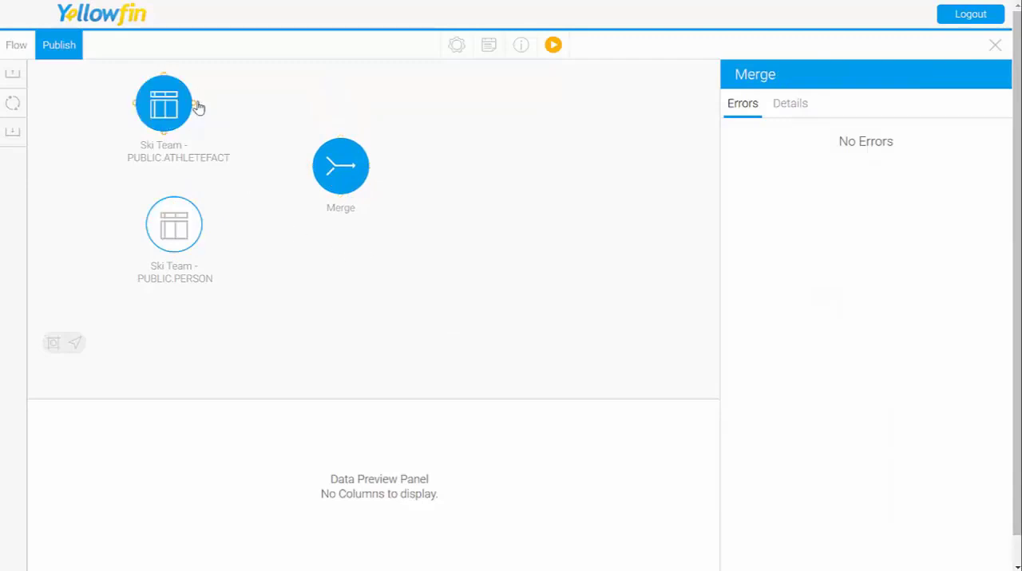
left_click_drag(194, 109, 335, 182)
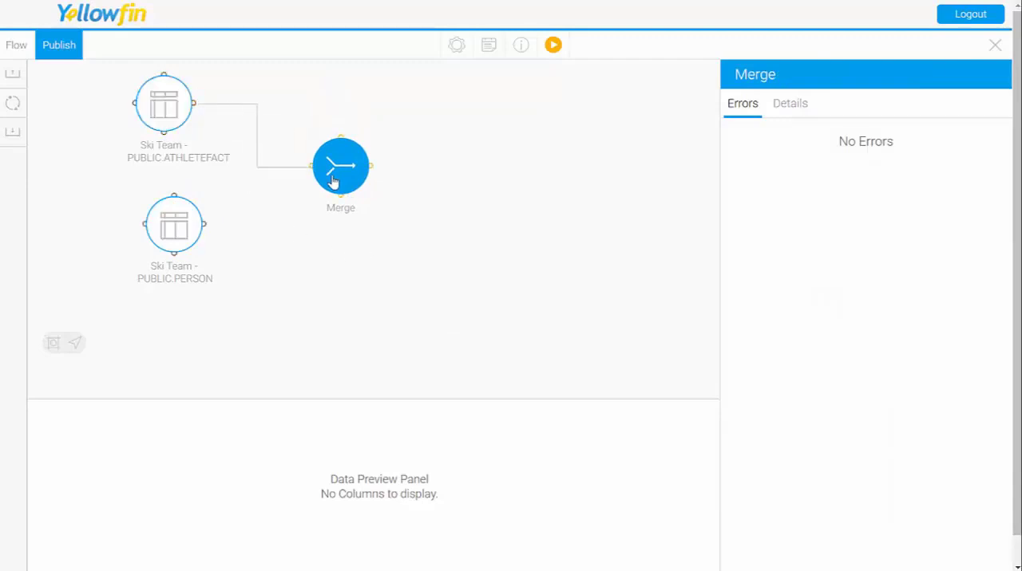
left_click_drag(207, 224, 339, 168)
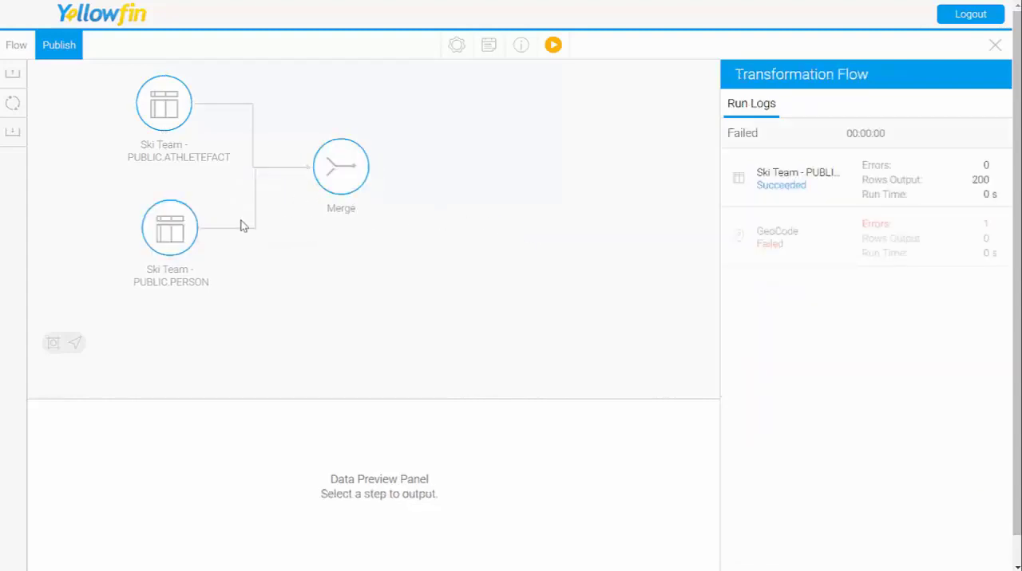
Step: Apply the PERSON input's extraction settings with all of its fields included
left_click(184, 229)
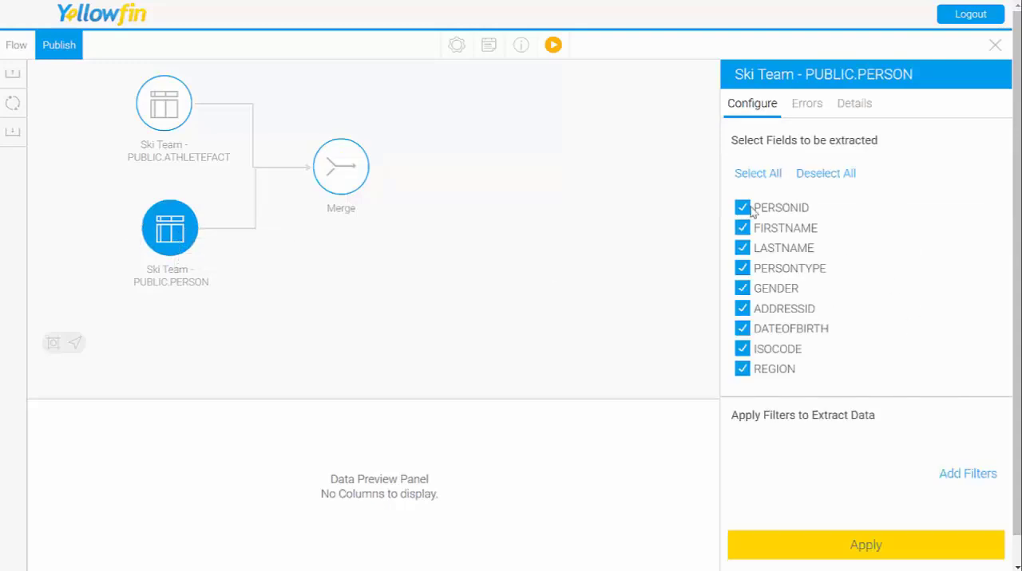
left_click(874, 547)
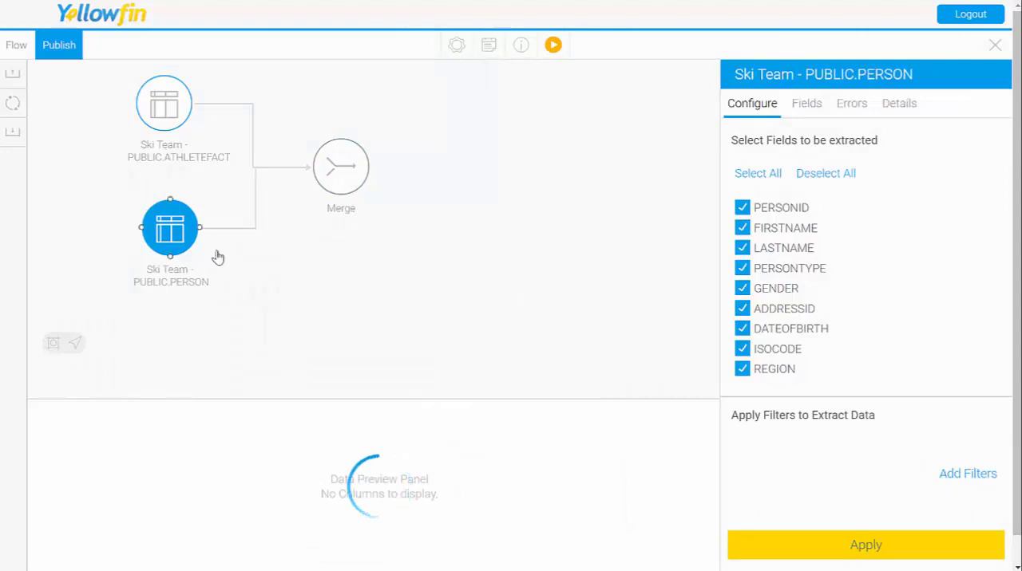
left_click_drag(201, 253, 351, 221)
Step: Configure the Merge step as an Inner Join matching PERSONID to PERSONID, and apply it
left_click(342, 166)
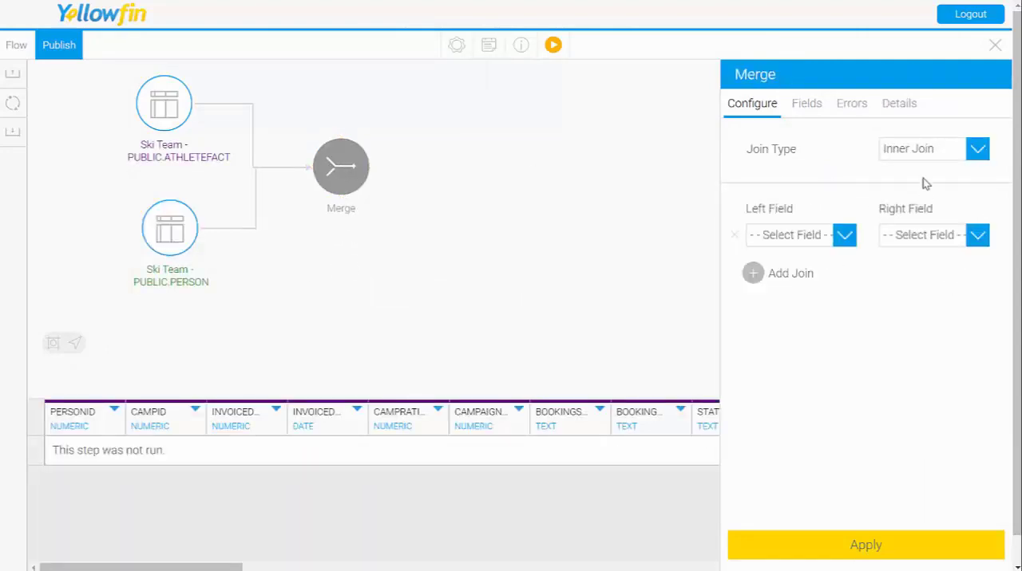
left_click(946, 156)
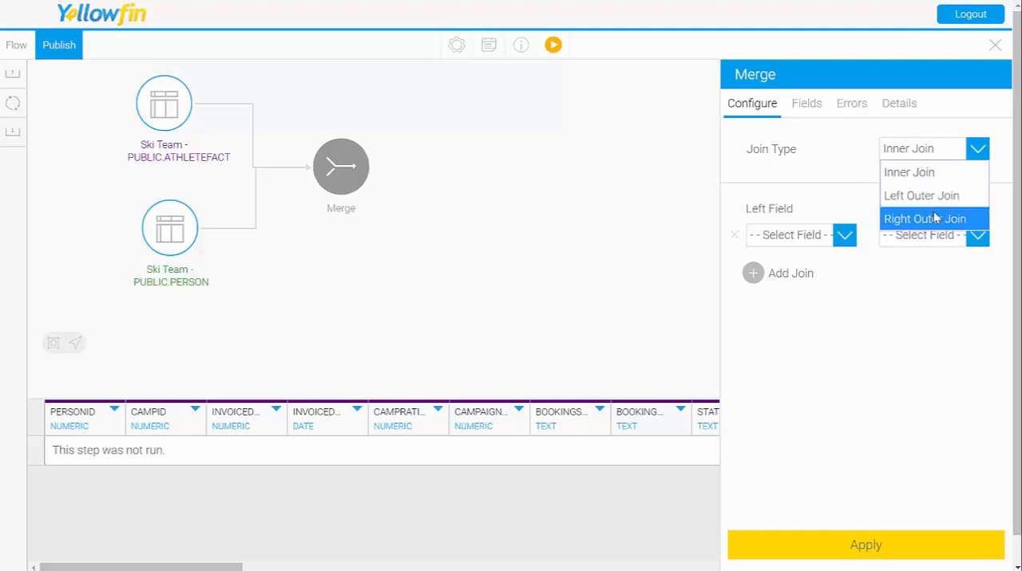
left_click(840, 167)
left_click(845, 236)
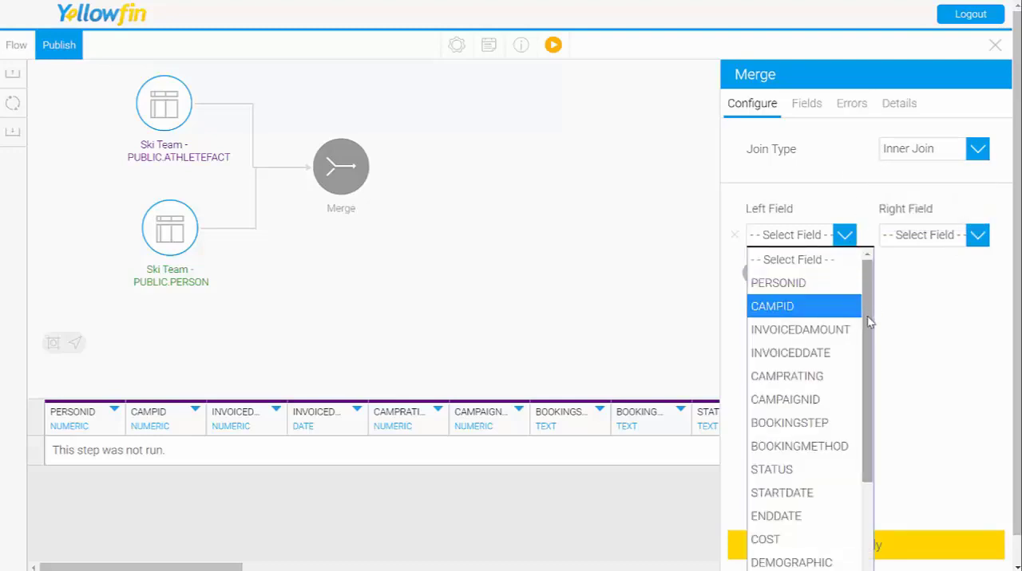
left_click(822, 288)
left_click(921, 238)
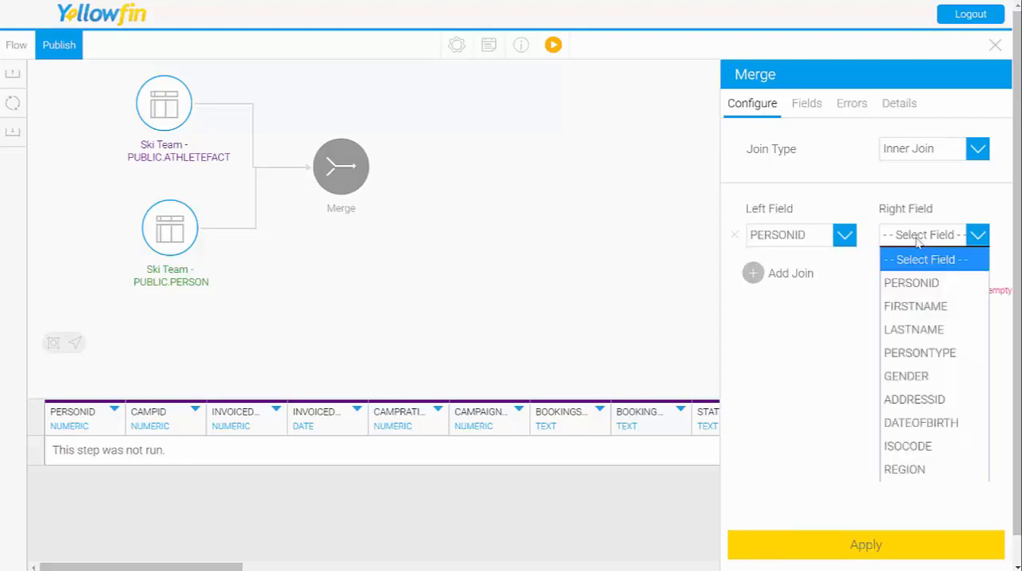
left_click(941, 295)
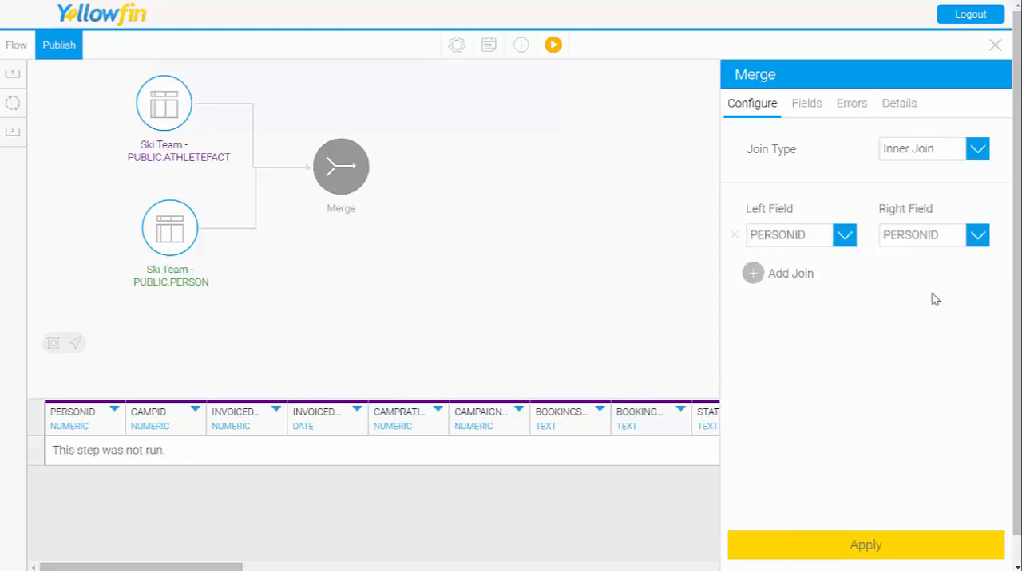
left_click(864, 551)
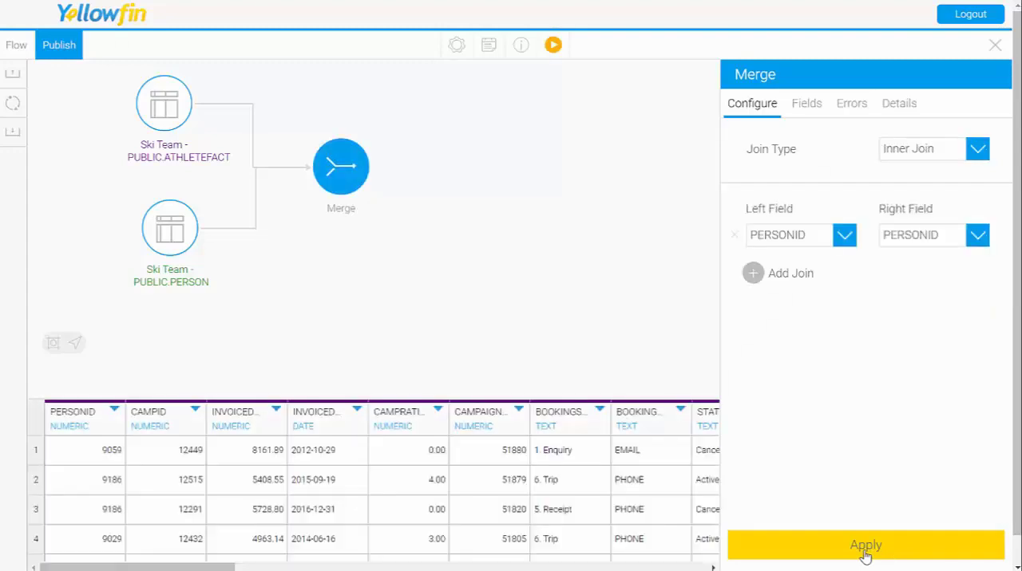
Step: Review the Merge step's run log, the previewed columns from both tables, and its list of included fields
left_click(475, 252)
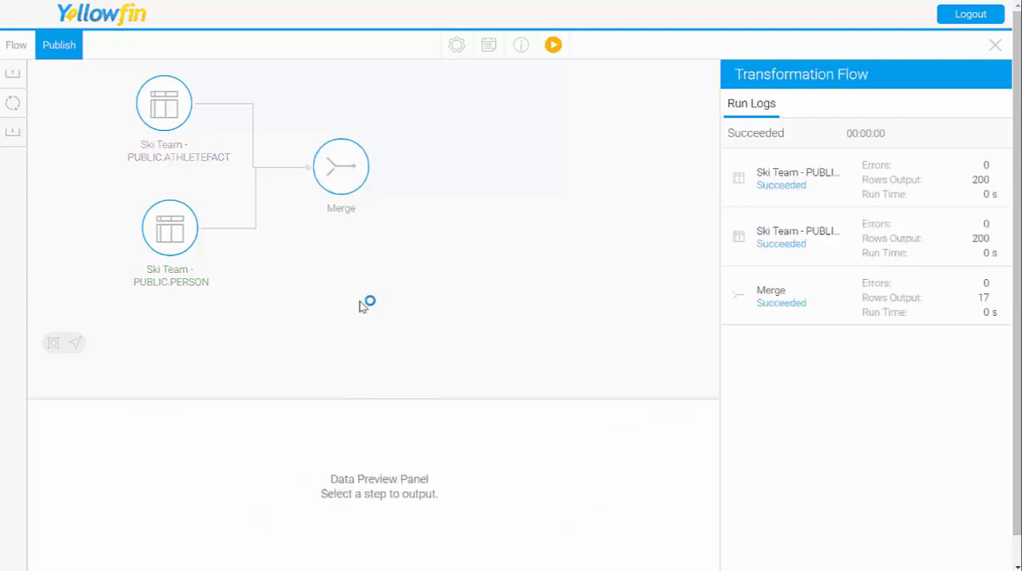
left_click(363, 178)
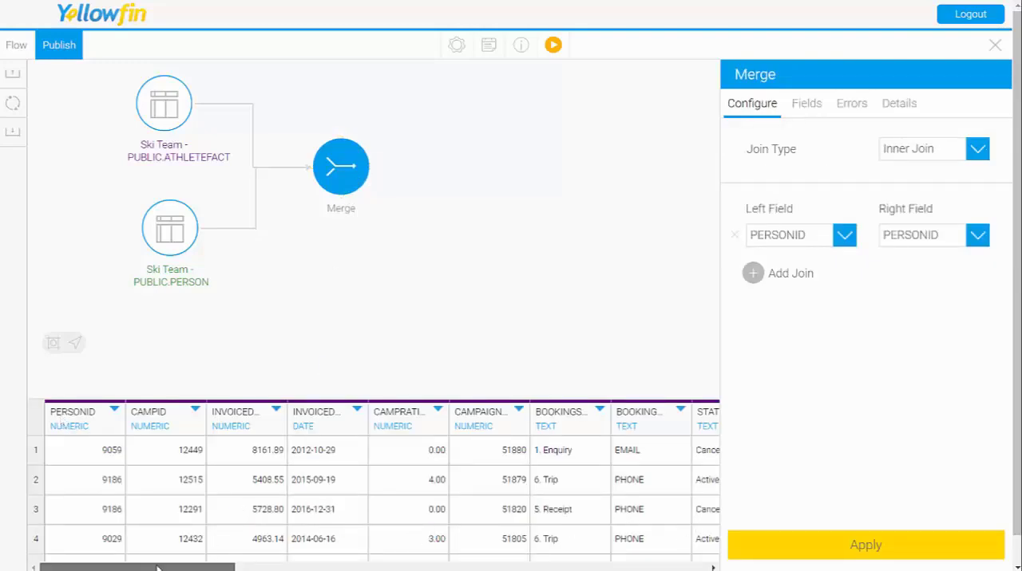
left_click_drag(160, 565, 619, 566)
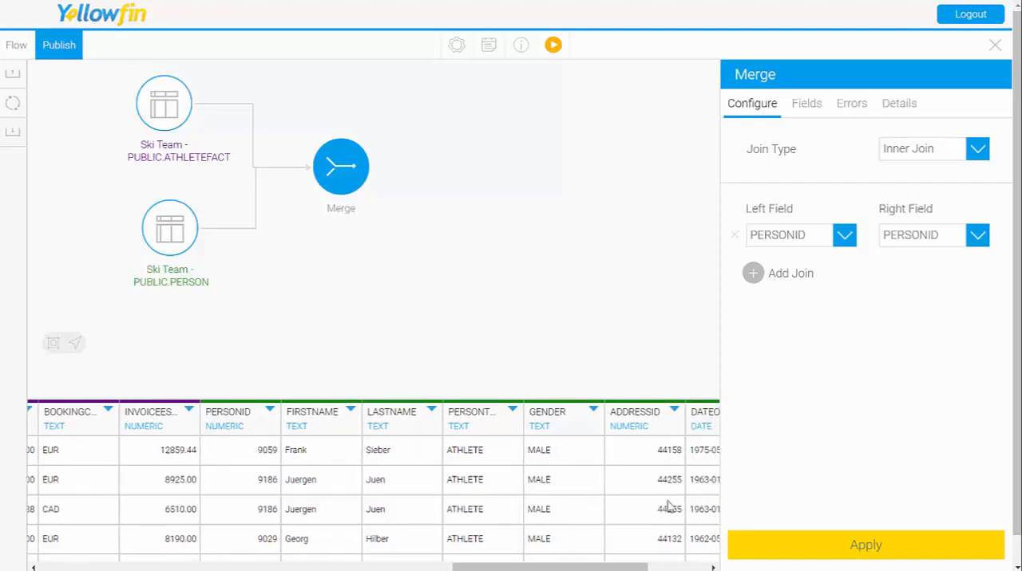
left_click_drag(602, 567, 536, 567)
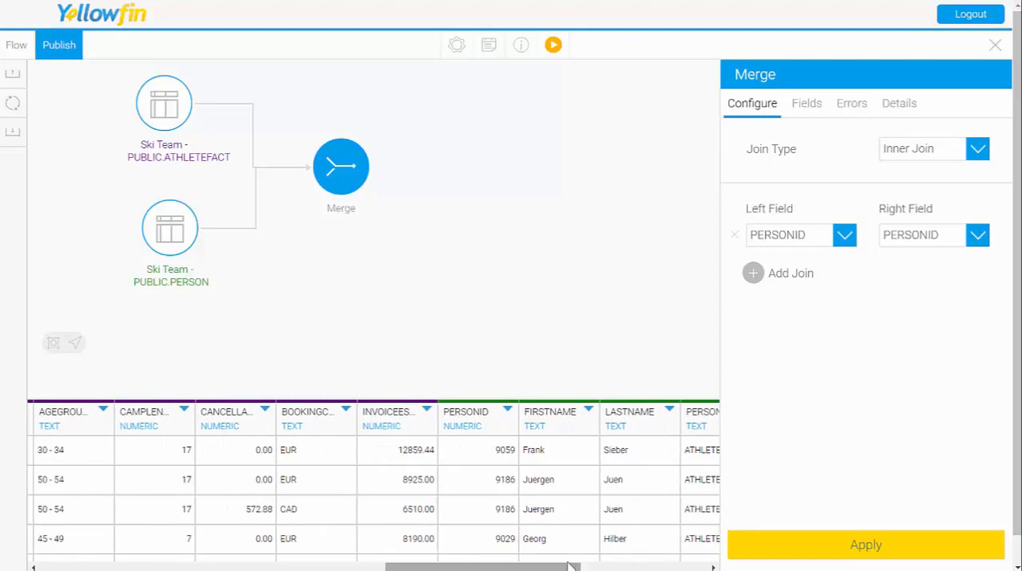
left_click(815, 109)
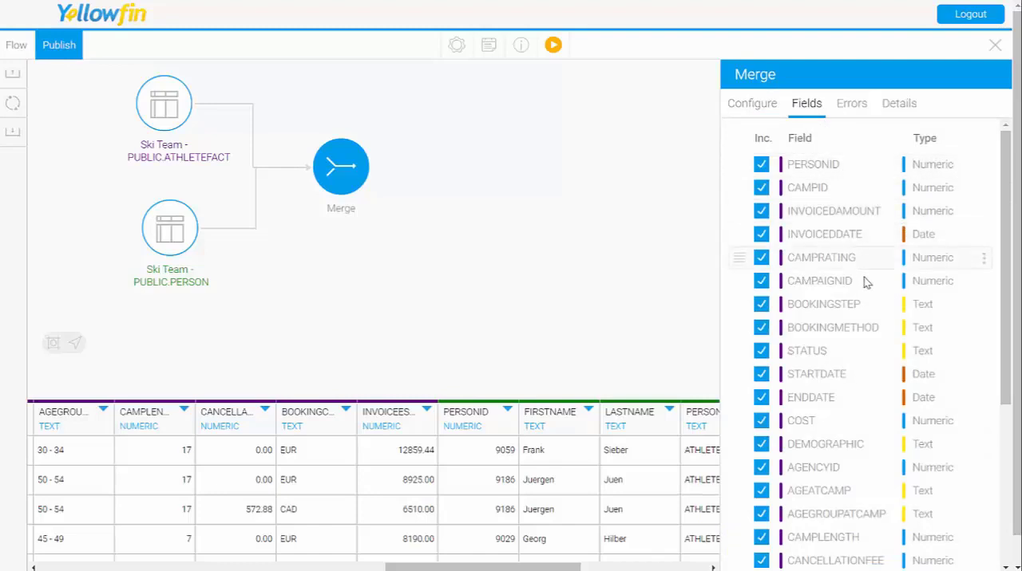
scroll(802, 431, "down", 5)
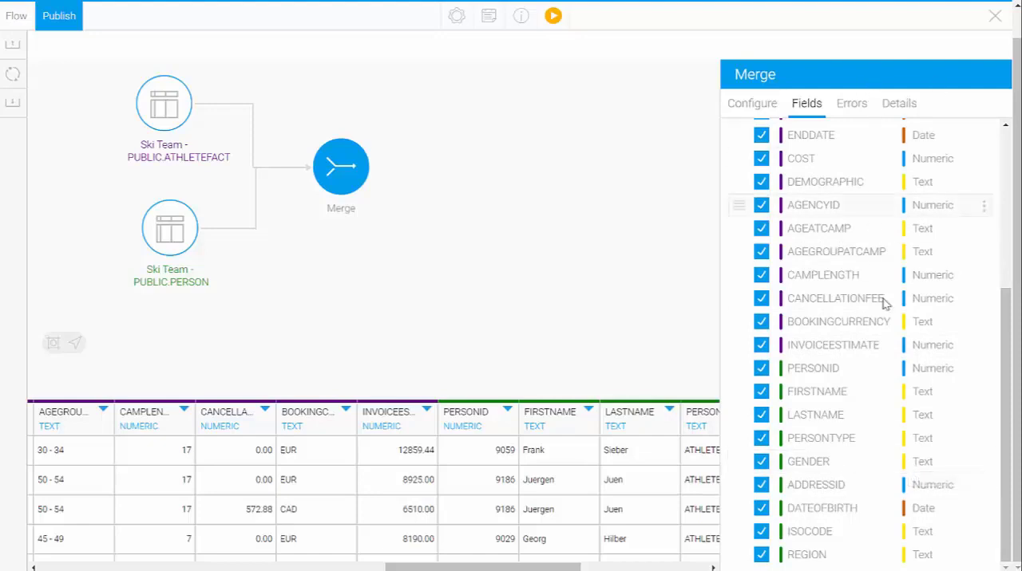
left_click(759, 106)
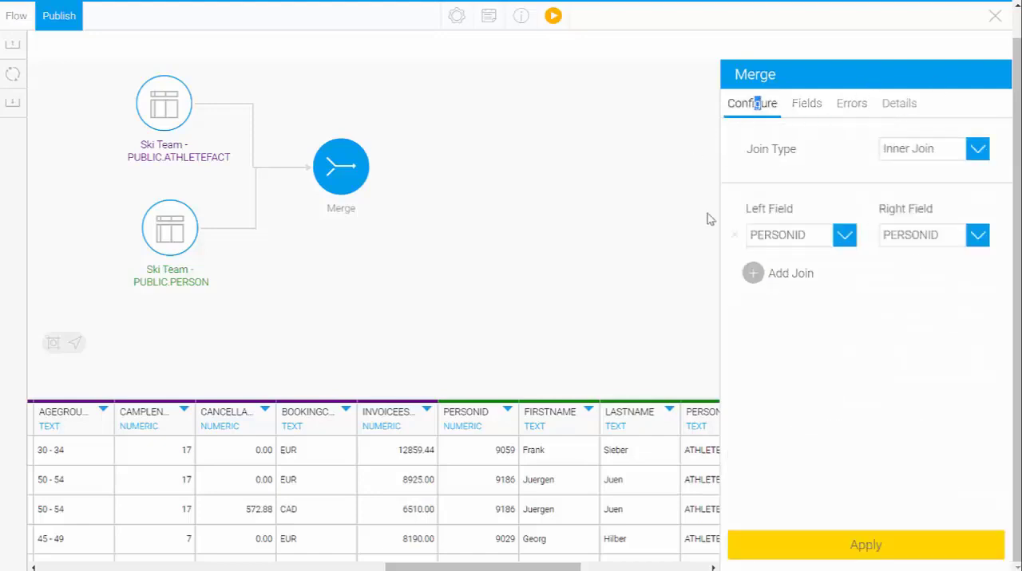
Step: Delete the Merge step from the transformation flow and confirm its removal
left_click(599, 231)
right_click(337, 179)
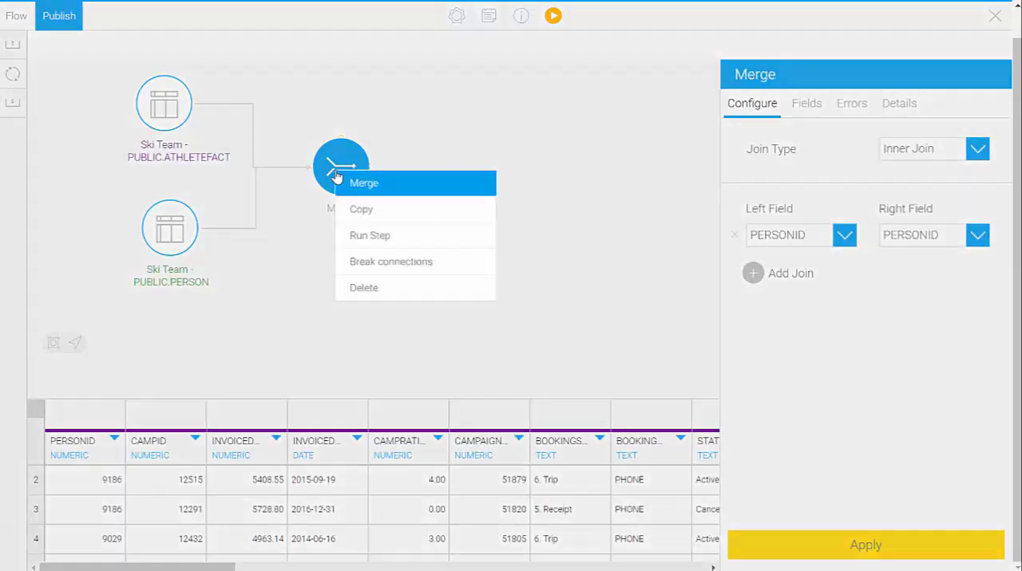
left_click(370, 288)
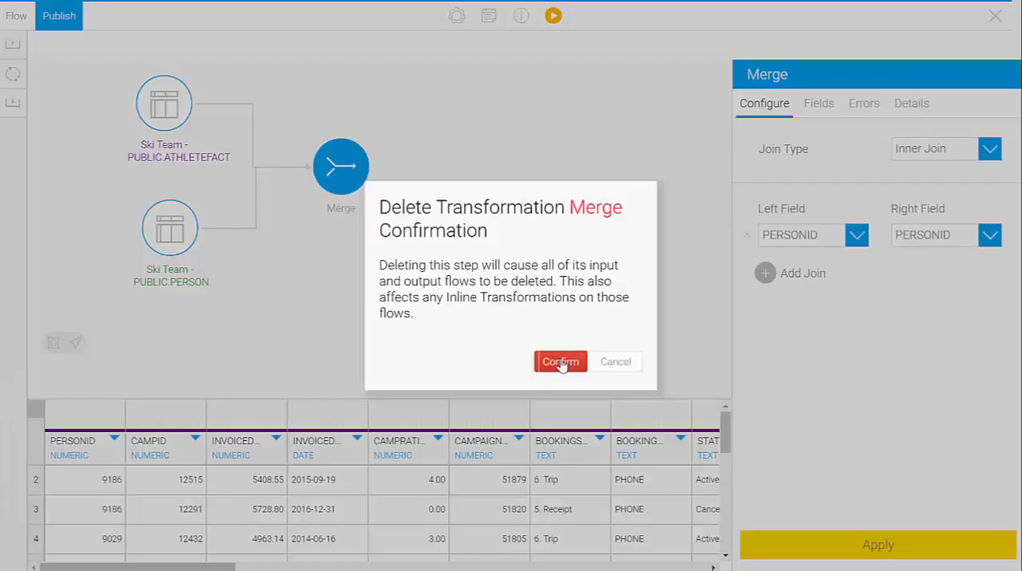
left_click(560, 363)
Step: Delete the Ski Team PERSON table input from the flow and confirm its removal
left_click(175, 239)
right_click(179, 235)
left_click(247, 350)
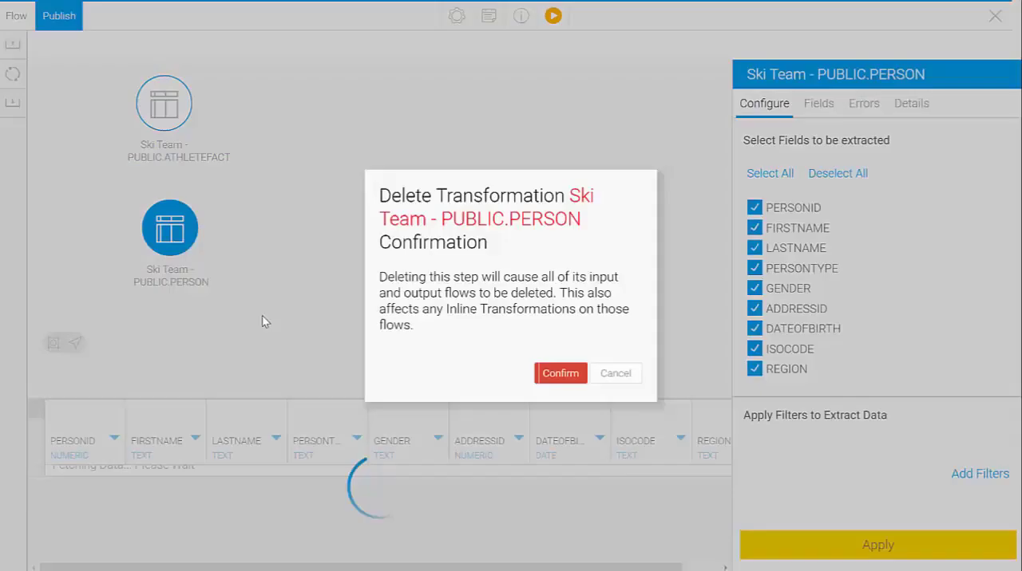
left_click(551, 375)
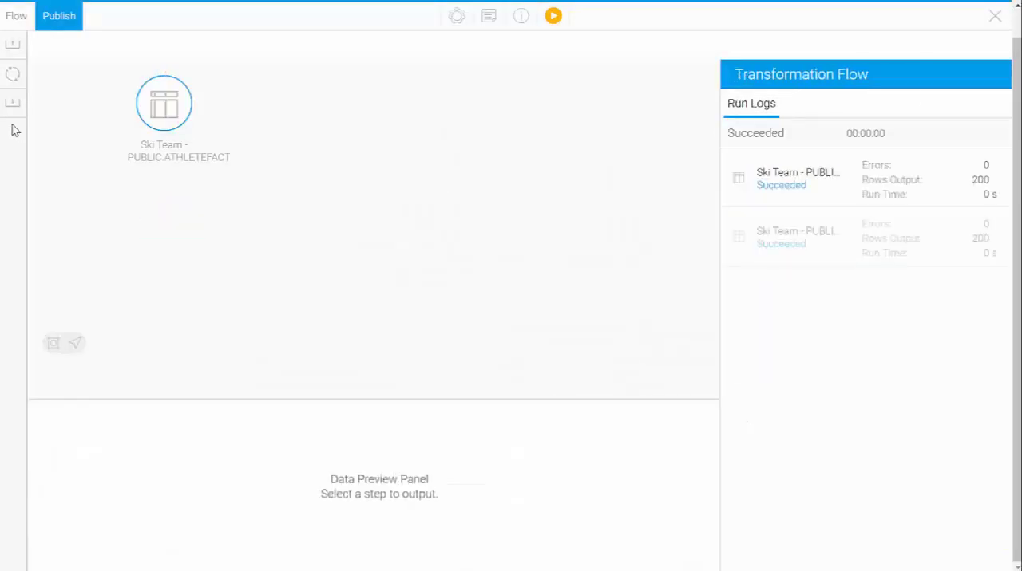
Step: Add a Split transformation step to the canvas and close the list of transformation steps
left_click(14, 76)
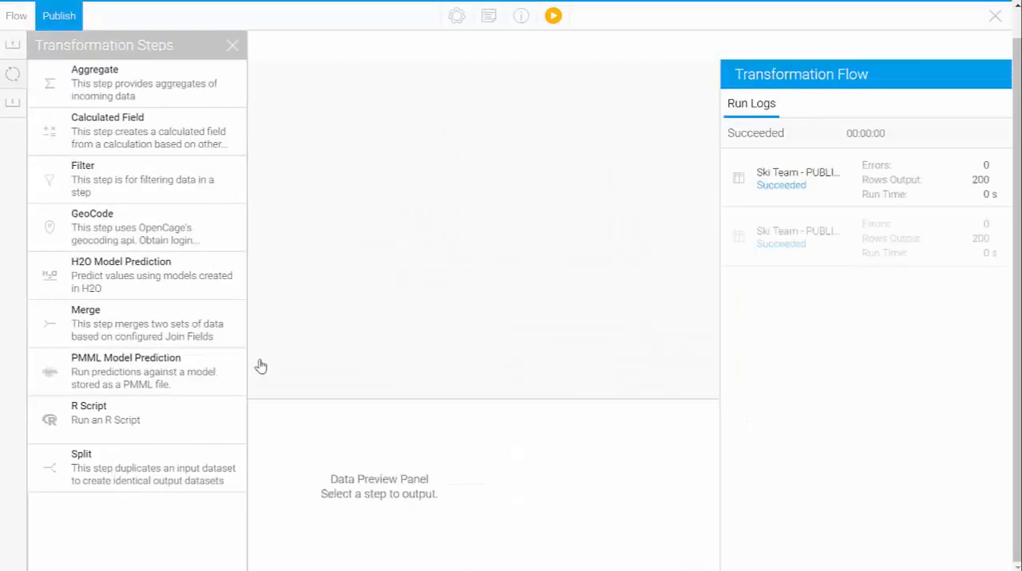
left_click_drag(261, 366, 339, 168)
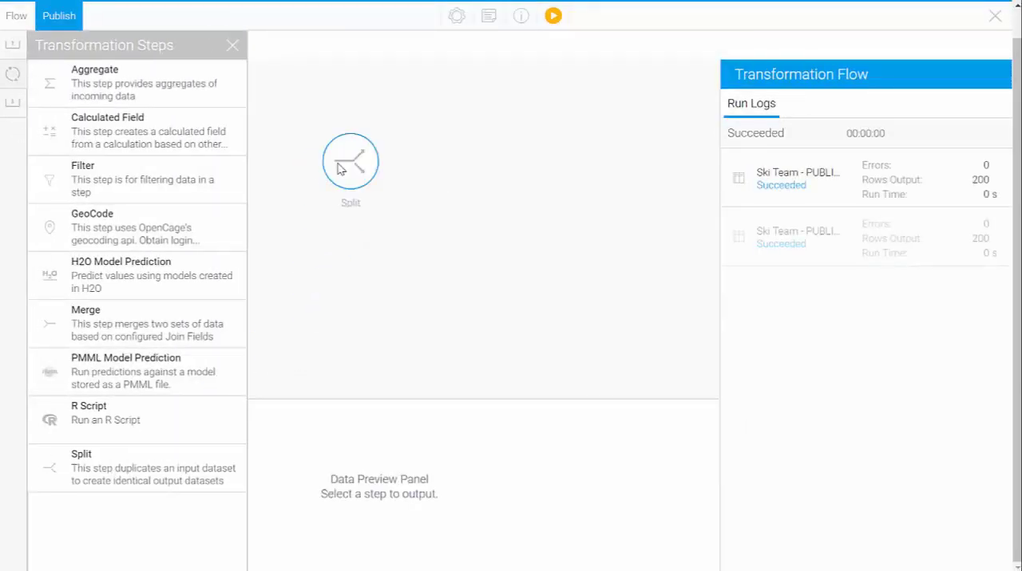
left_click(232, 46)
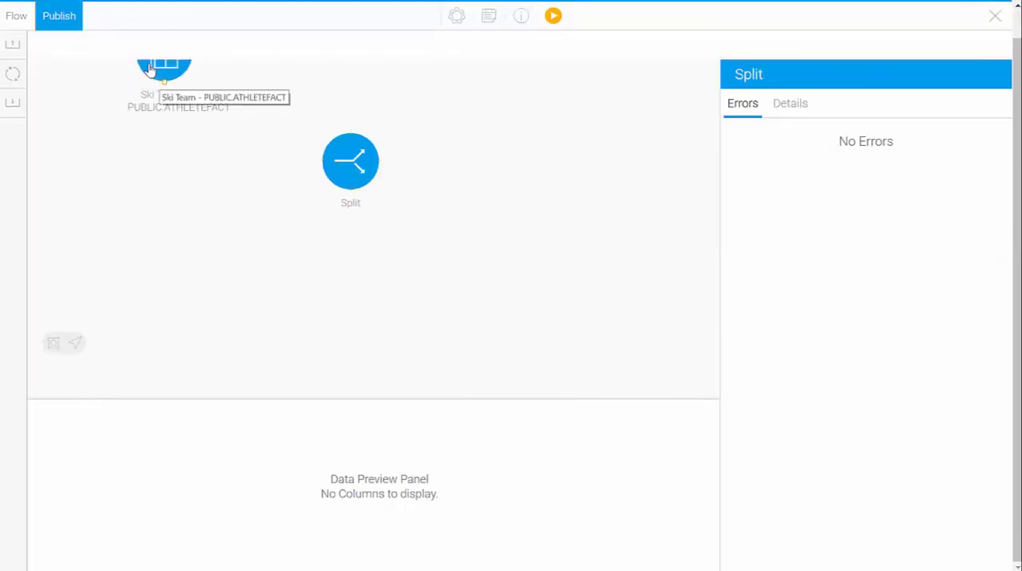
Step: Align the ATHLETEFACT and Split steps, connect ATHLETEFACT to Split, and open the Split step's field list
left_click_drag(150, 70, 143, 125)
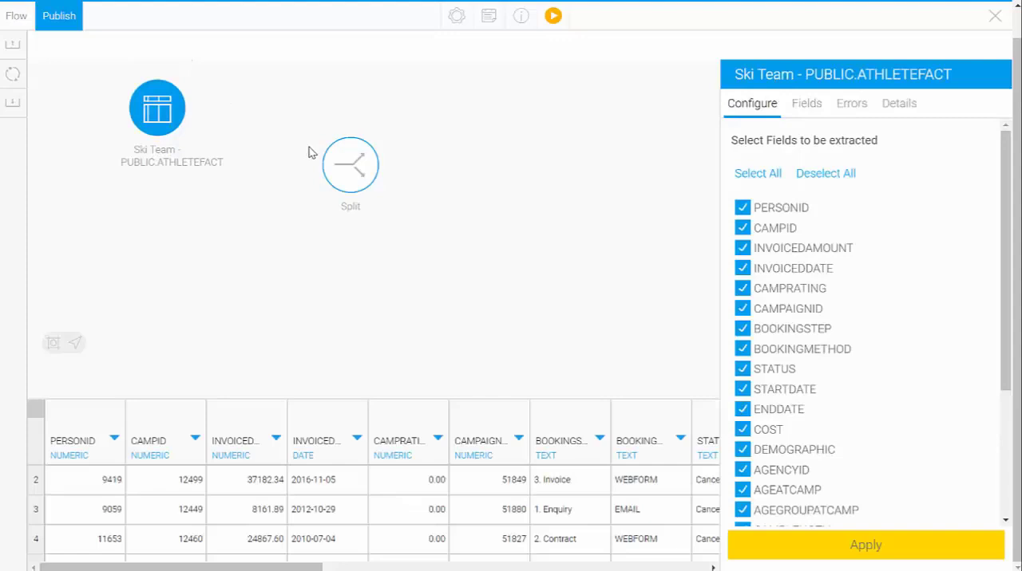
left_click_drag(349, 164, 310, 164)
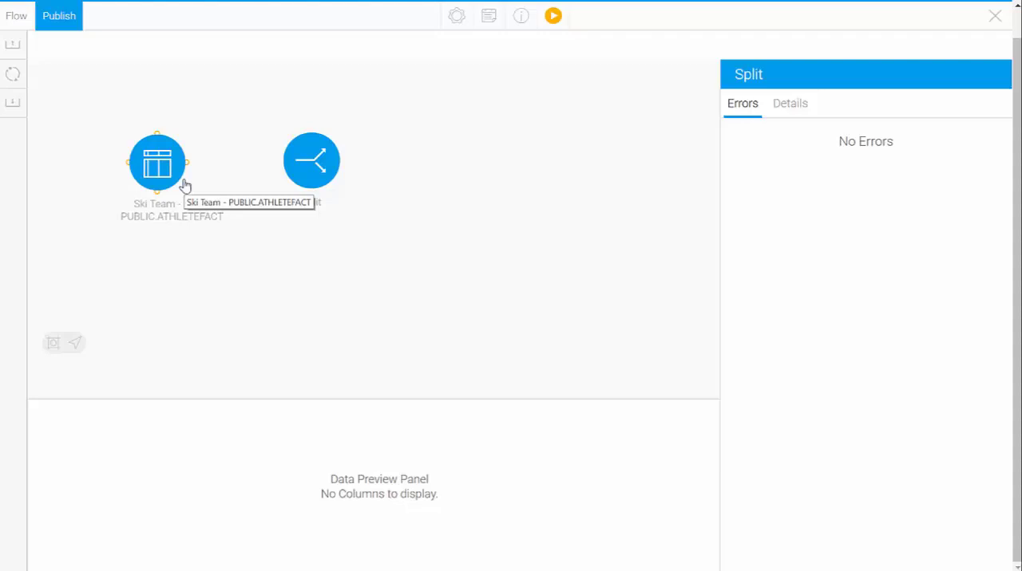
left_click_drag(192, 164, 290, 167)
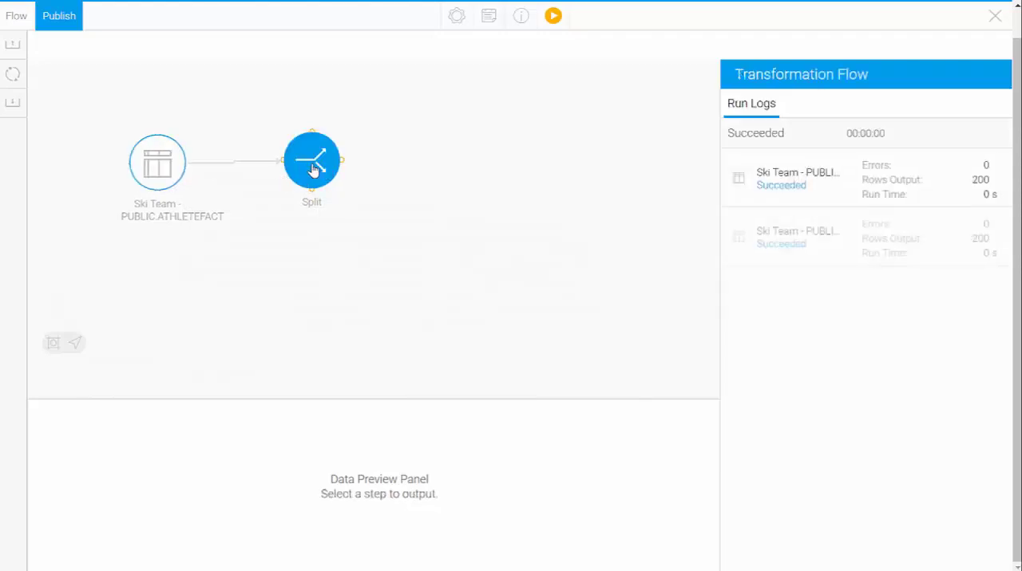
left_click(310, 172)
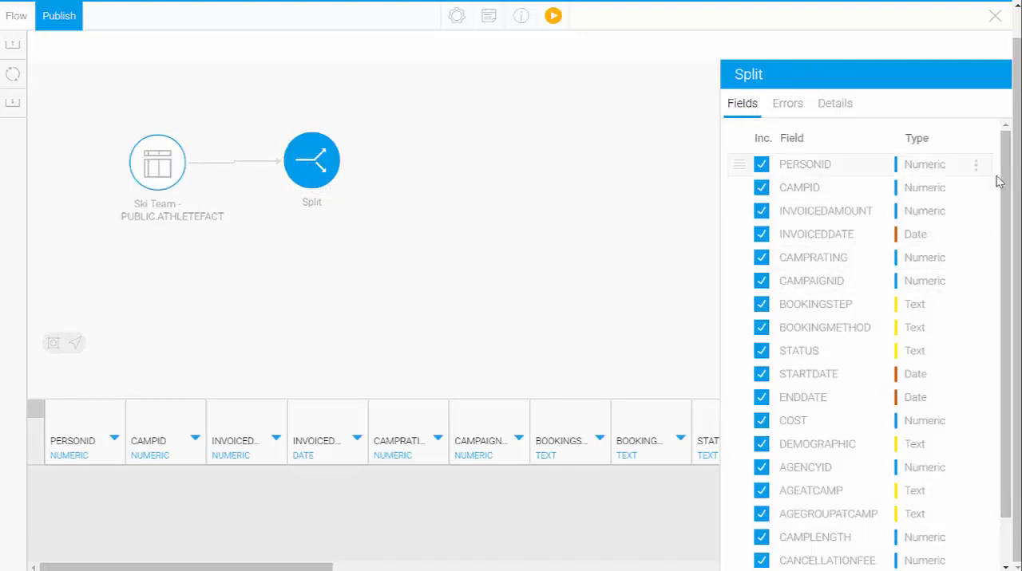
Step: Exclude all fields from CAMPRATING through INVOICEESTIMATE in the Split step's field list
scroll(1005, 177, "down", 2)
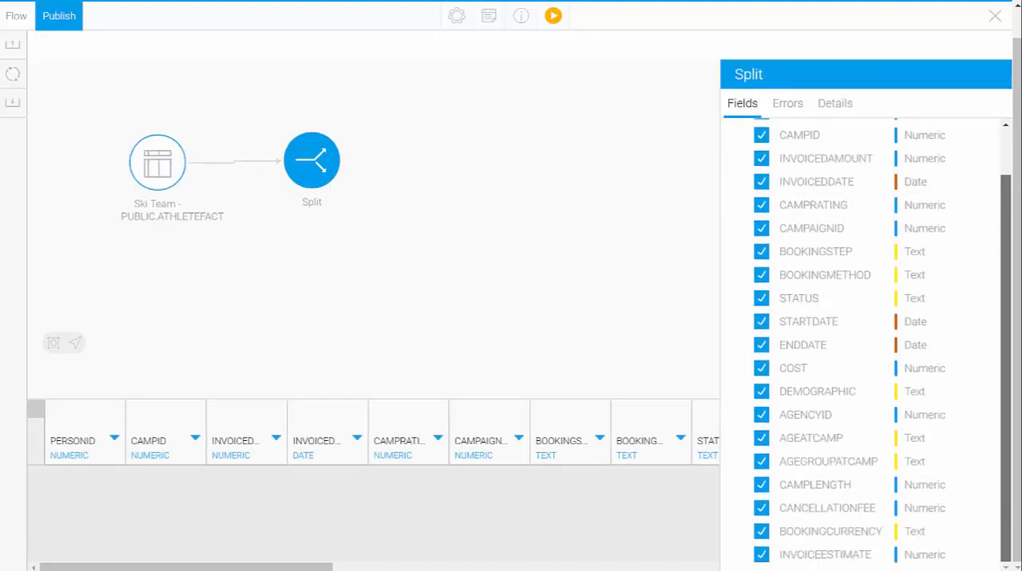
scroll(1010, 152, "up", 3)
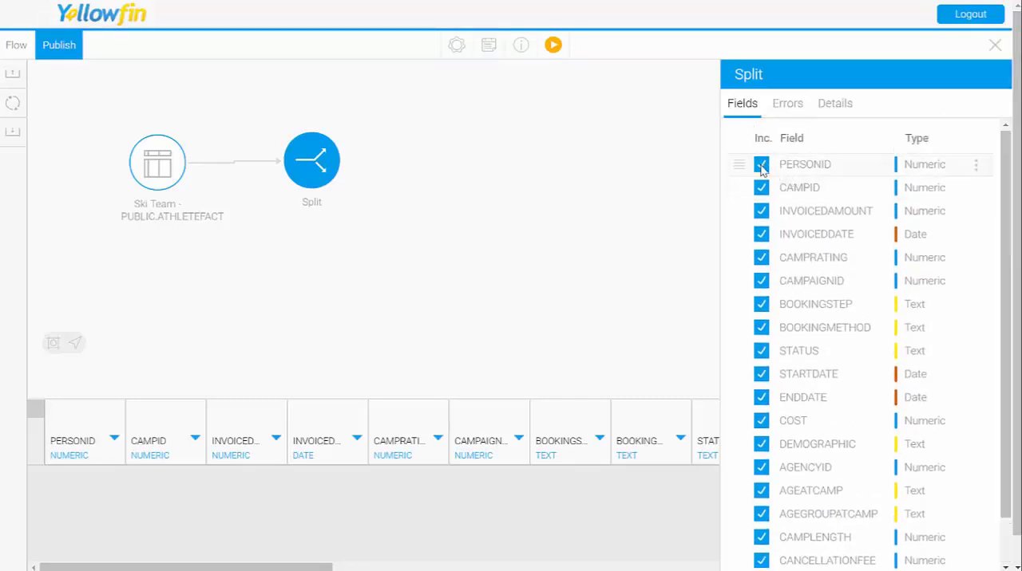
left_click(761, 257)
left_click(761, 280)
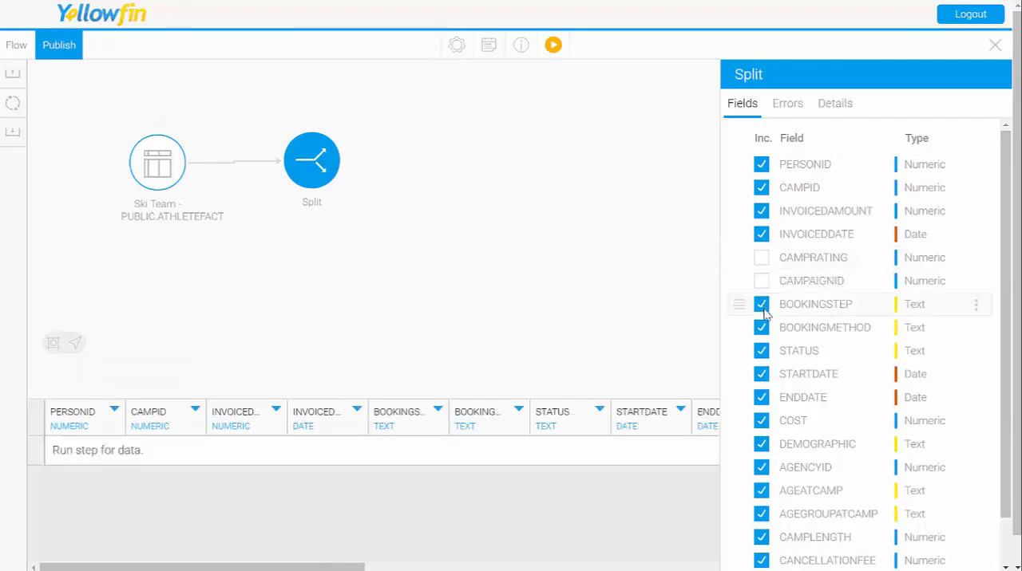
left_click(761, 304)
left_click(761, 327)
left_click(761, 350)
left_click(761, 374)
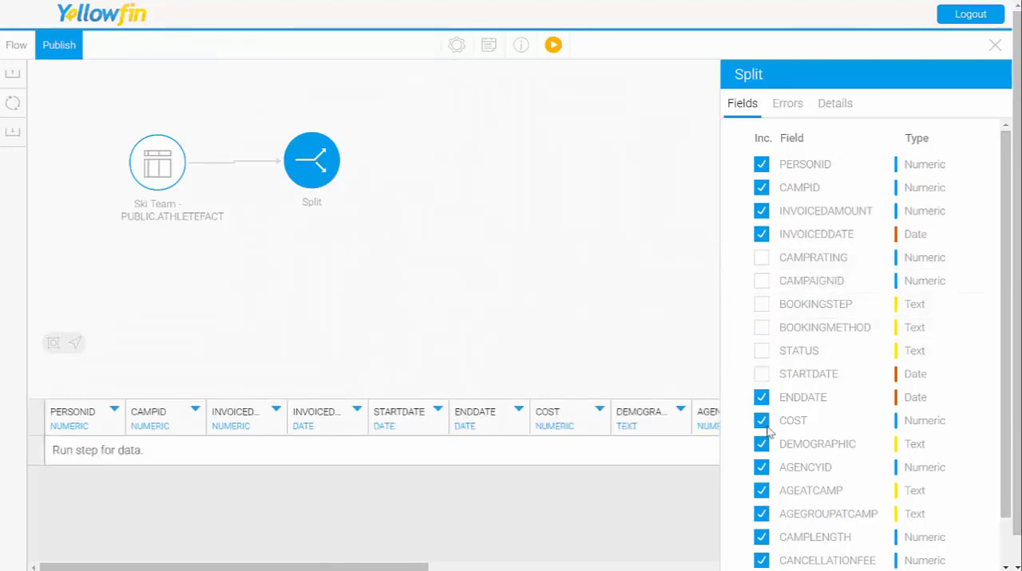
left_click(761, 397)
left_click(761, 421)
left_click(761, 443)
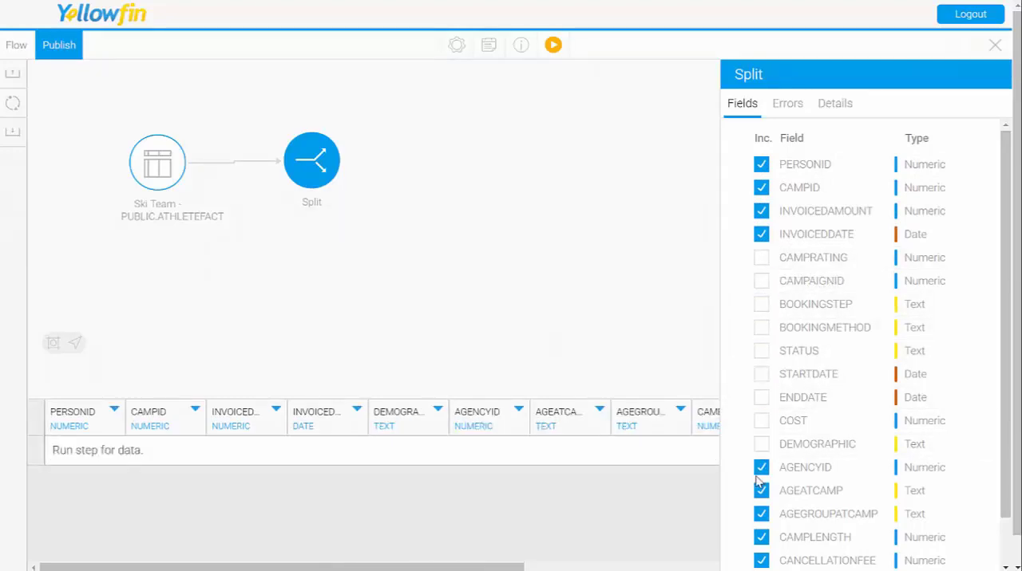
left_click(761, 467)
left_click(760, 491)
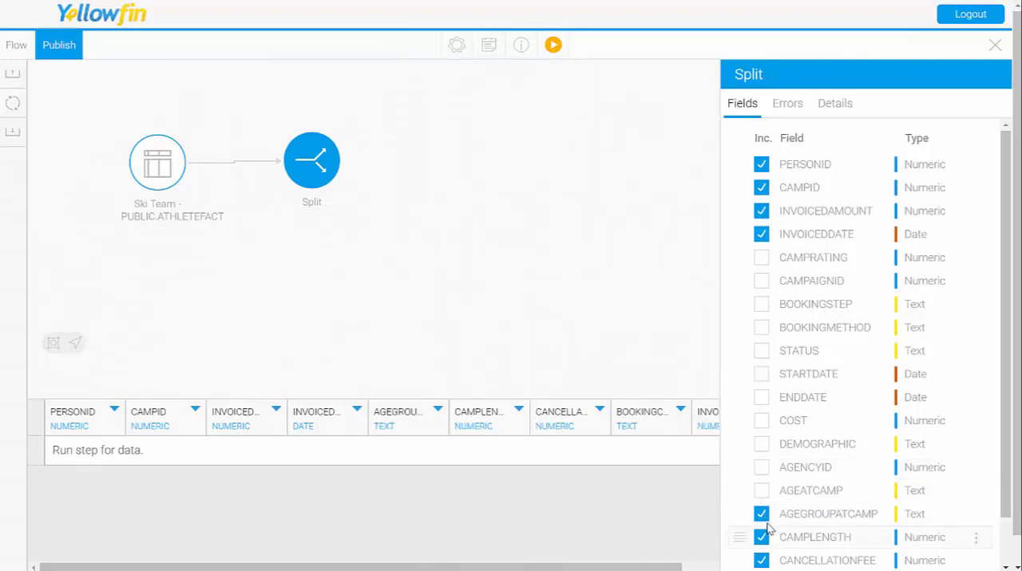
left_click(761, 514)
left_click(760, 537)
scroll(776, 511, "down", 1)
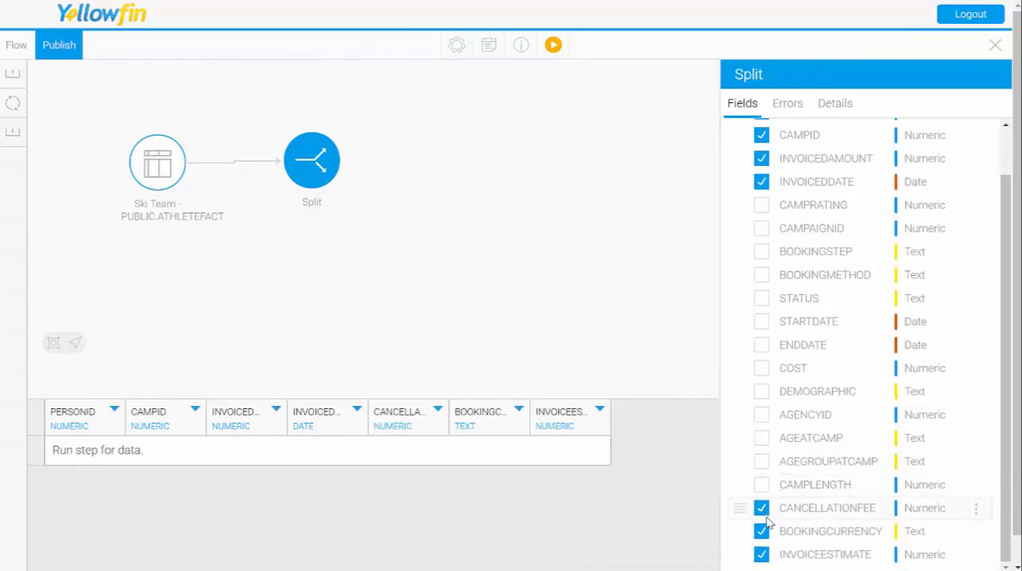
left_click(762, 511)
left_click(760, 532)
left_click(760, 555)
scroll(801, 361, "up", 1)
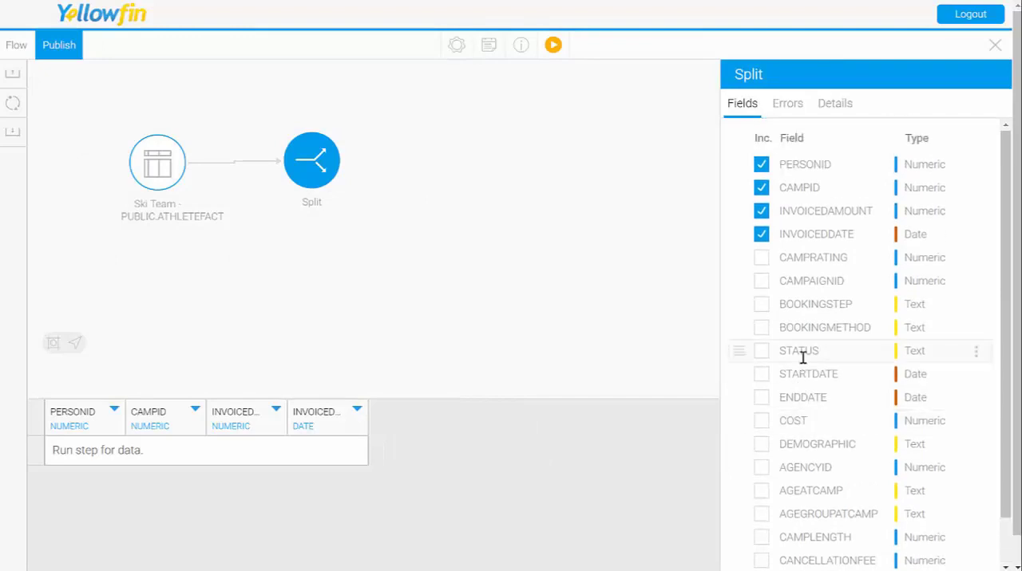
Step: Exclude CAMPID and INVOICEDAMOUNT from the Split step, keeping only PERSONID and INVOICEDDATE
left_click(761, 187)
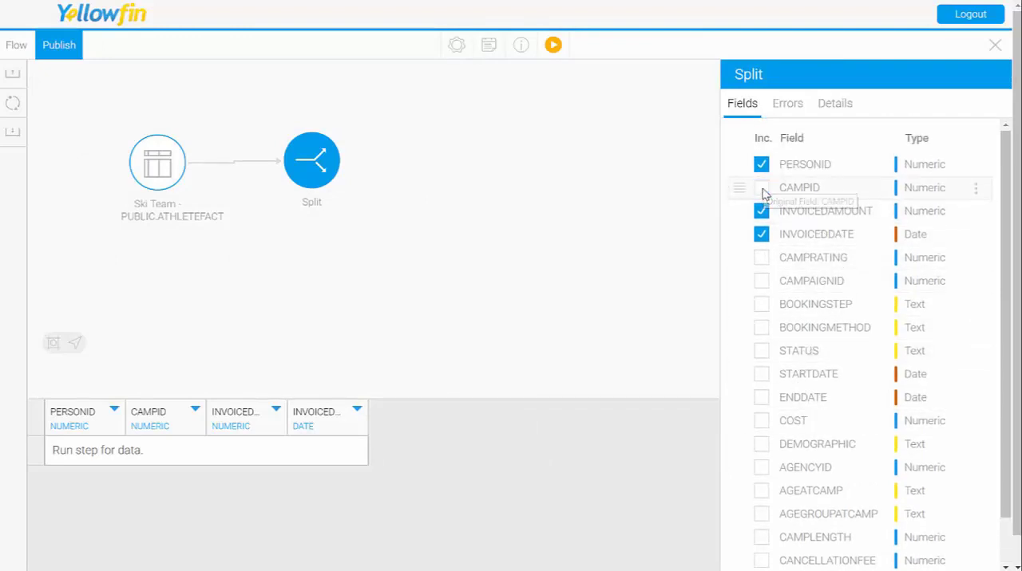
left_click(761, 211)
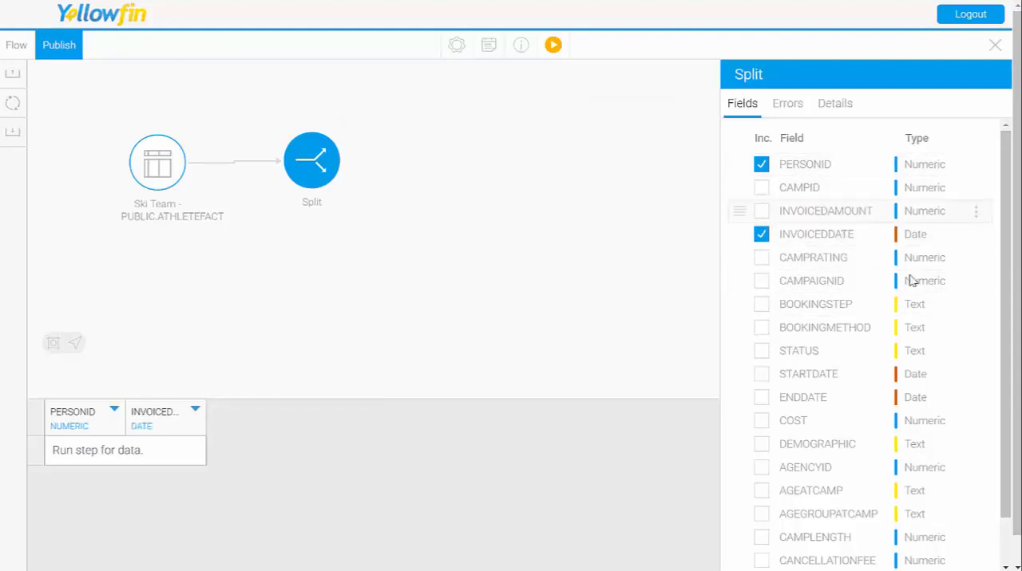
scroll(926, 397, "down", 1)
scroll(926, 396, "up", 1)
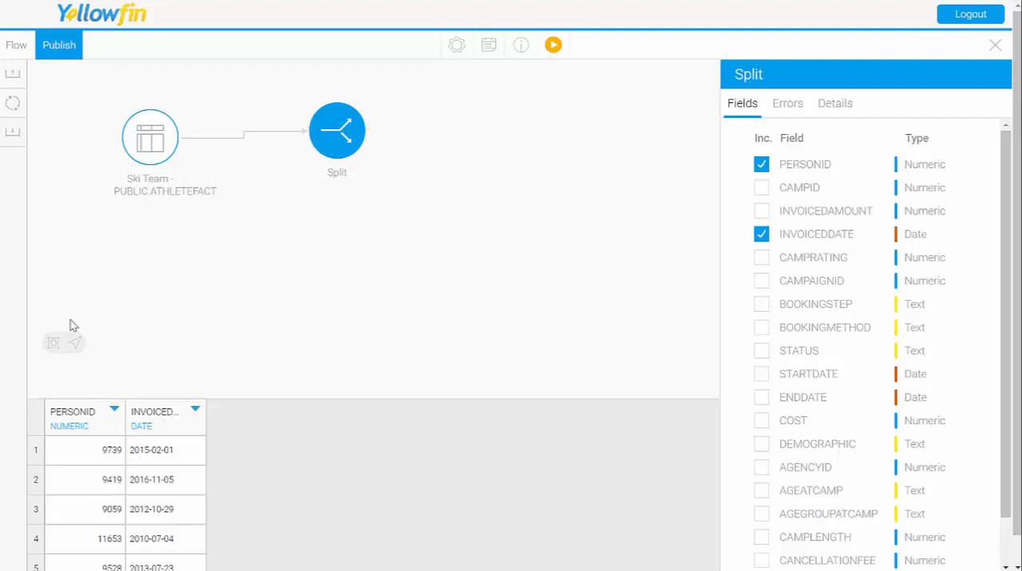
Step: Add an Aggregate transformation step to the canvas beside the Split step
left_click(16, 108)
left_click(17, 109)
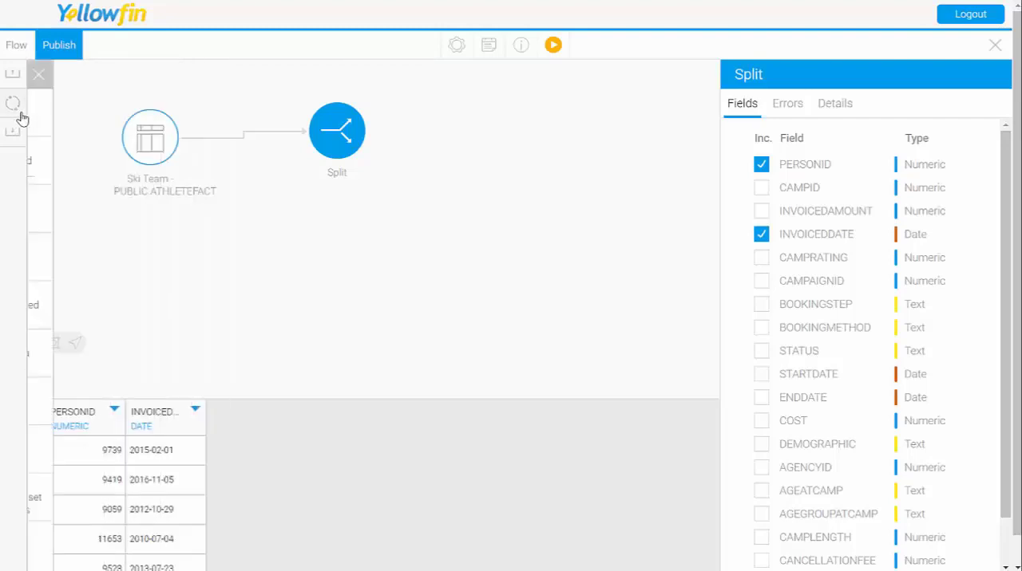
left_click(20, 113)
left_click_drag(86, 116, 477, 127)
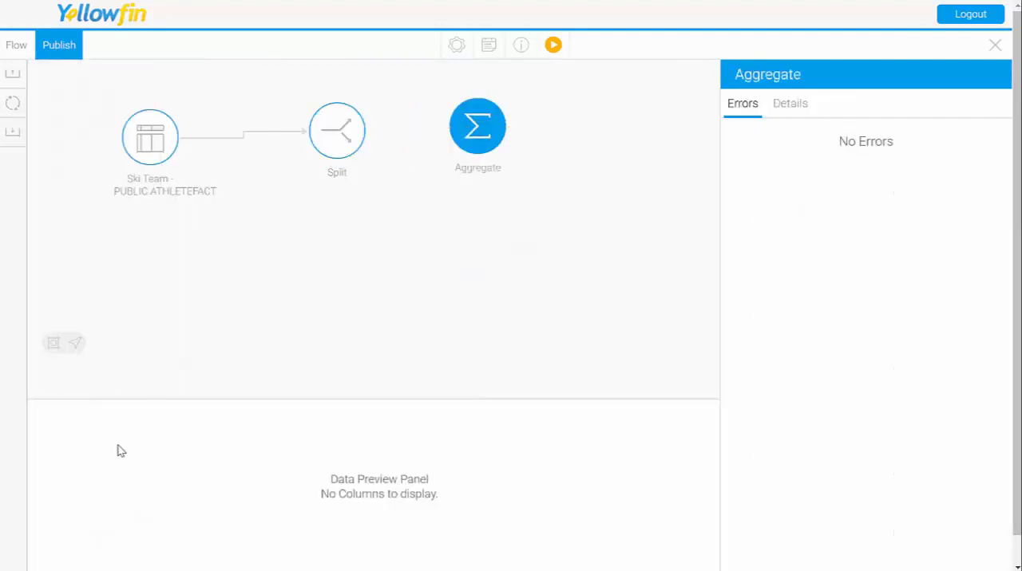
Step: Check the Split step's data preview, and connect Split to the Aggregate step
left_click(338, 148)
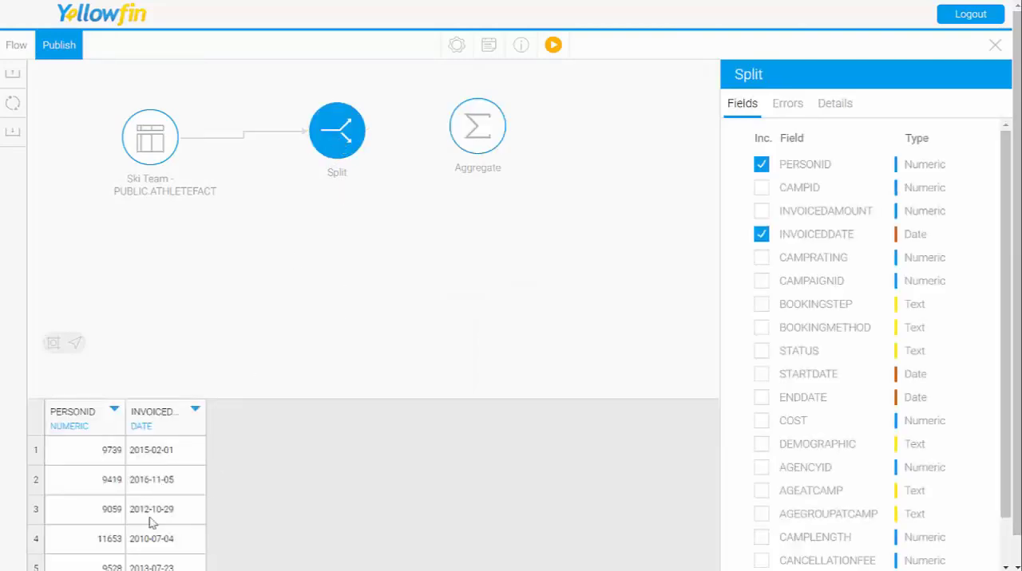
double_click(112, 451)
left_click(436, 277)
left_click(359, 136)
left_click_drag(367, 130, 475, 137)
left_click(479, 137)
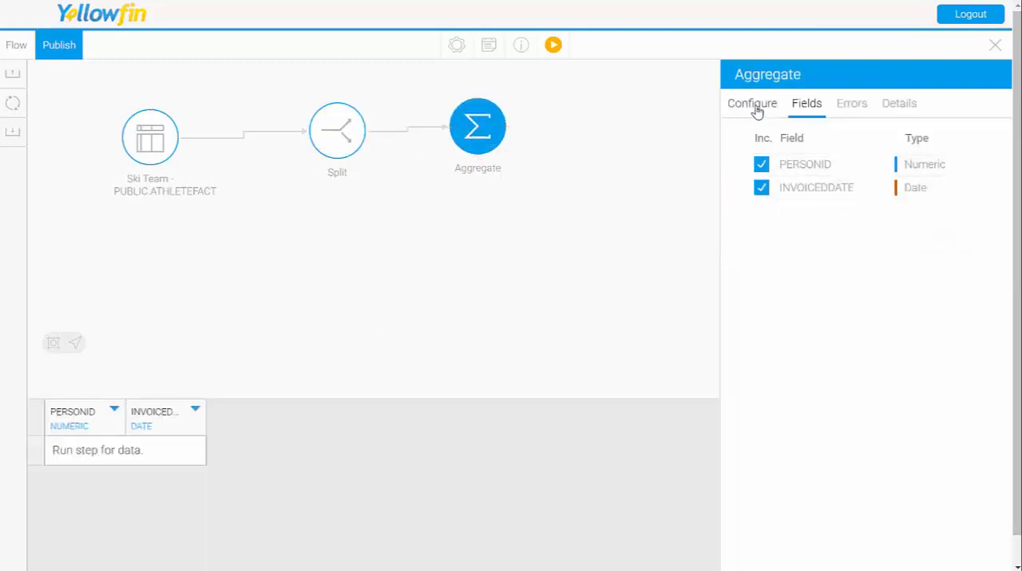
Step: Set the PERSONID aggregation to Count in the Aggregate step and apply the configuration
left_click(757, 112)
left_click(933, 156)
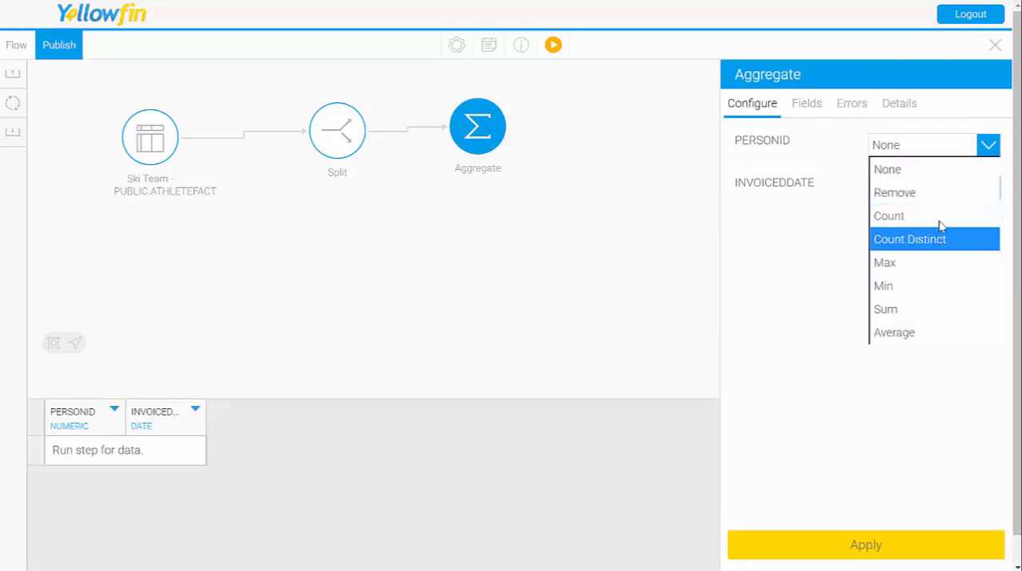
left_click(941, 219)
left_click(876, 546)
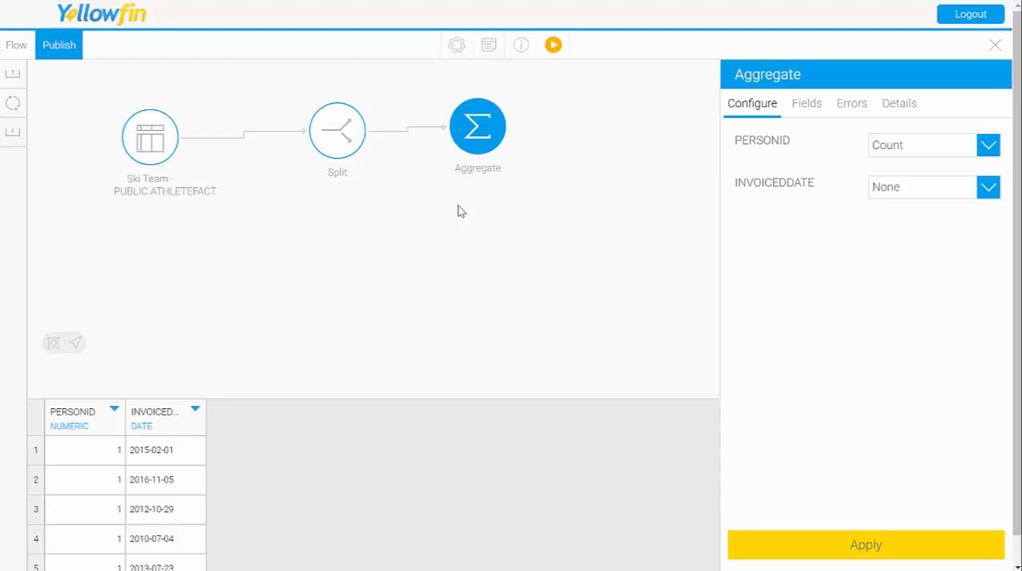
Step: Delete the Aggregate step from the transformation flow and confirm its removal
left_click(526, 234)
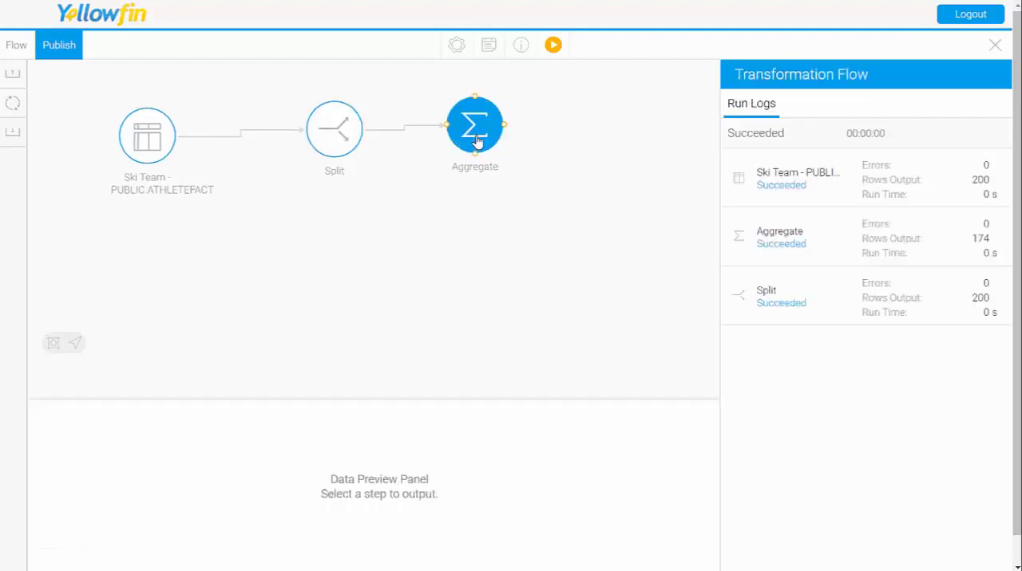
right_click(477, 141)
left_click(500, 252)
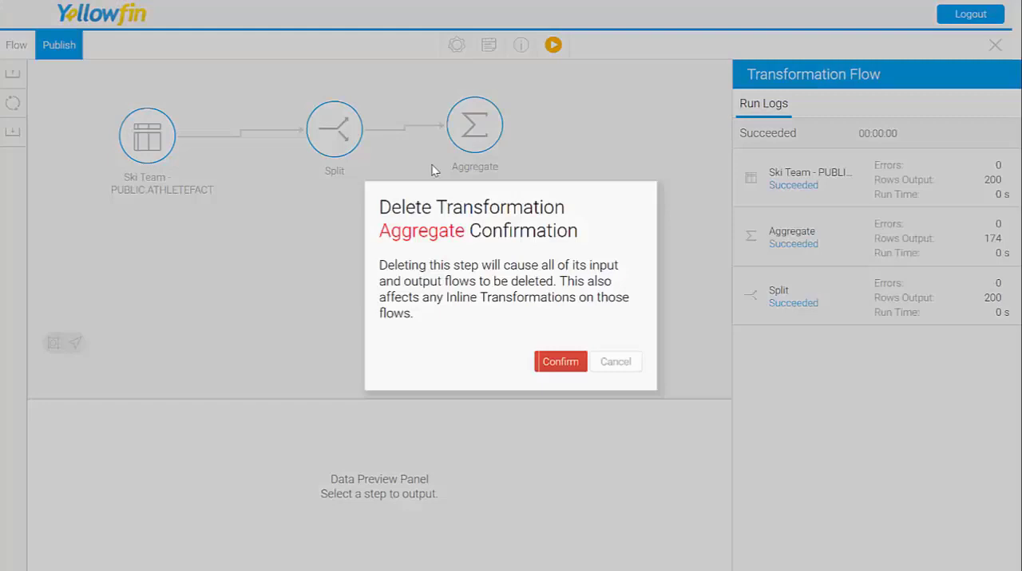
left_click(561, 361)
Step: Delete the Split step from the transformation flow and confirm its removal
left_click(343, 142)
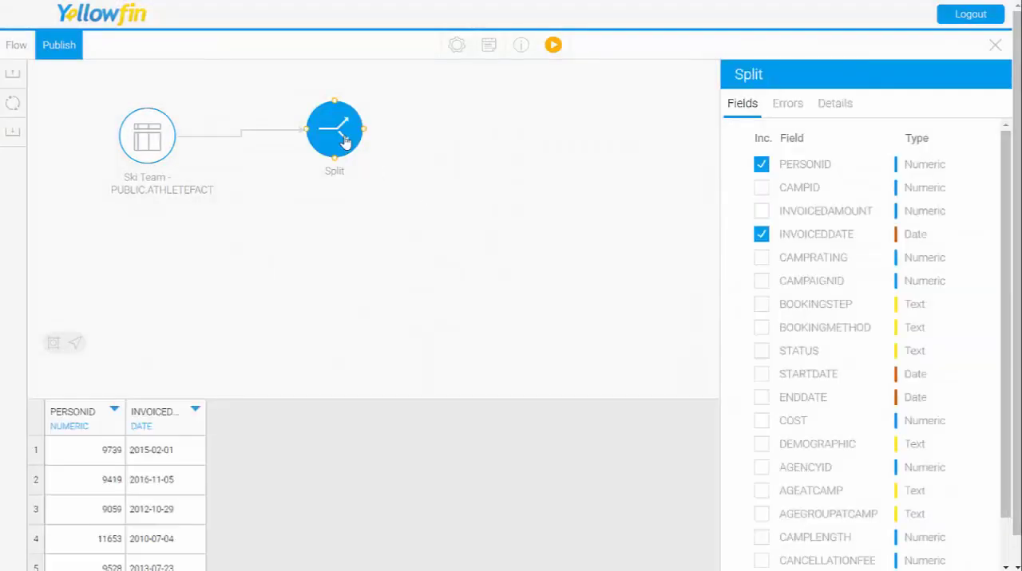
right_click(343, 141)
left_click(417, 254)
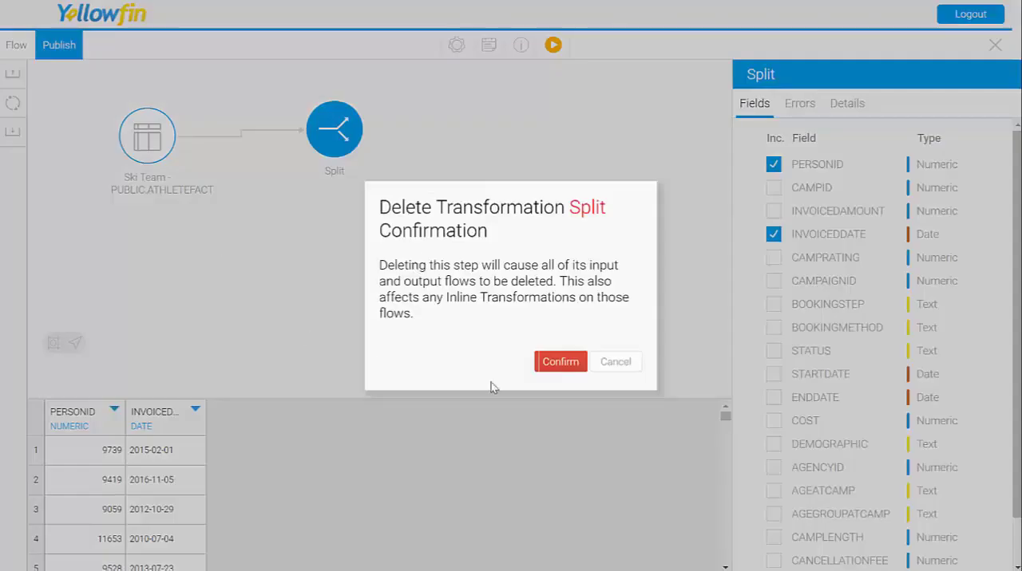
left_click(561, 363)
Step: Add an R Script transformation step to the canvas
left_click(13, 112)
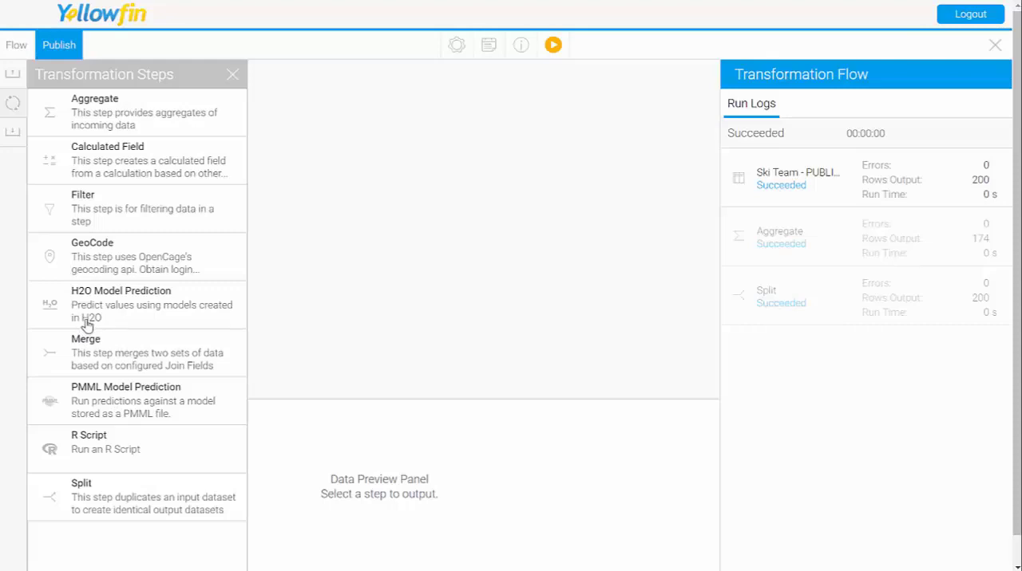
left_click_drag(84, 454, 316, 184)
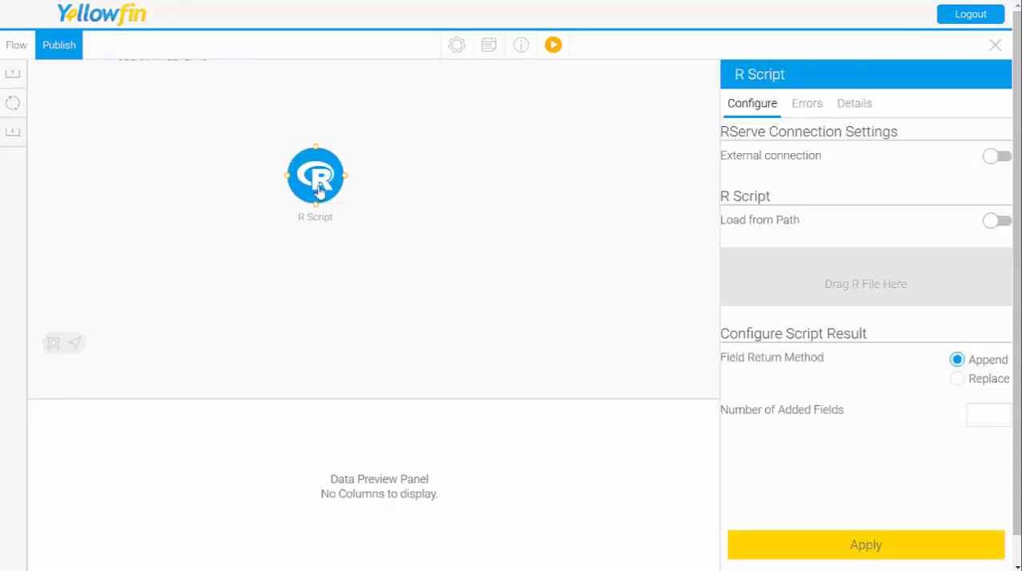
left_click_drag(231, 124, 242, 233)
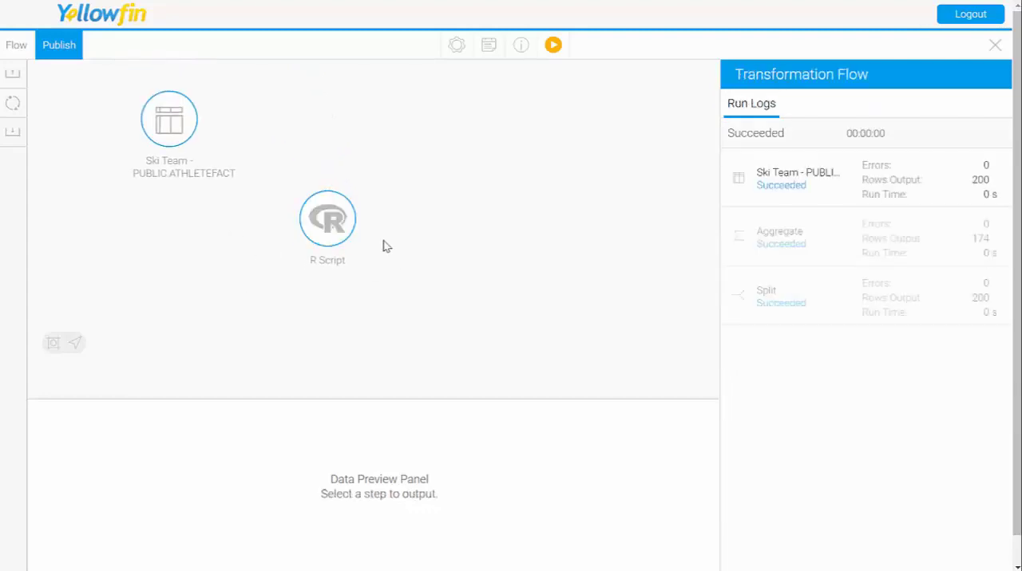
Step: Place the R Script step level with the ATHLETEFACT table and connect ATHLETEFACT to it
left_click_drag(340, 230, 338, 138)
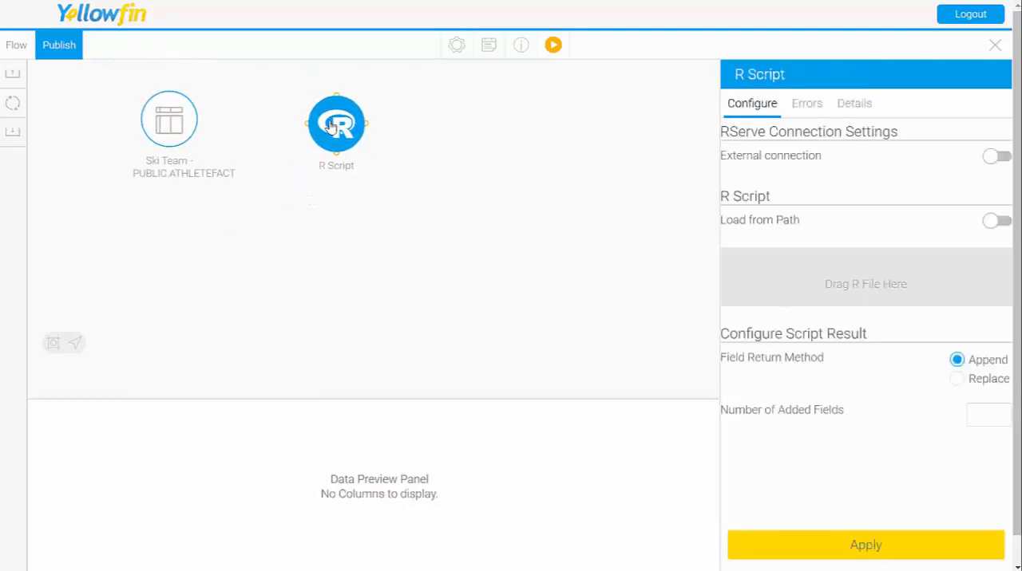
left_click(173, 120)
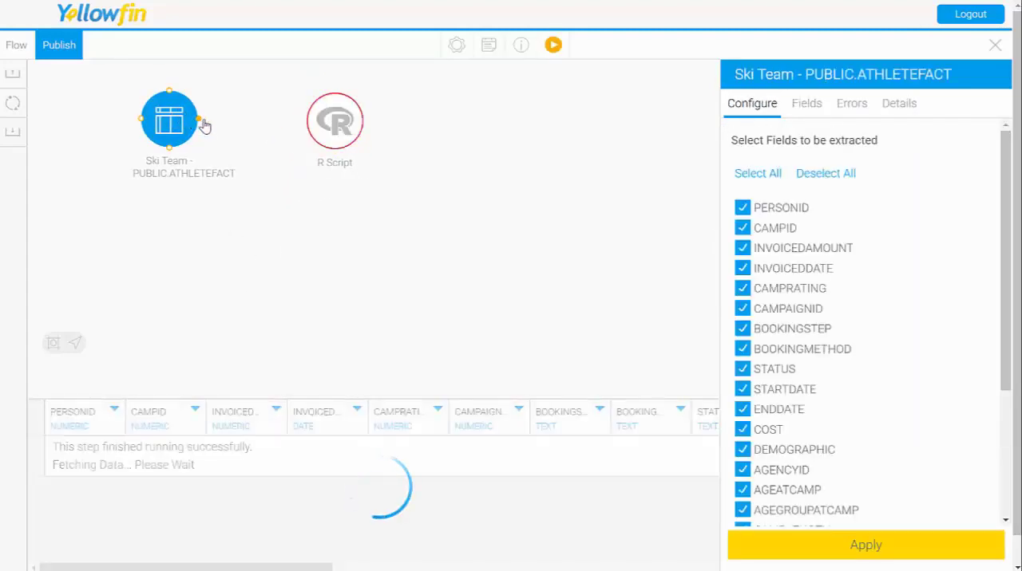
left_click_drag(198, 118, 322, 132)
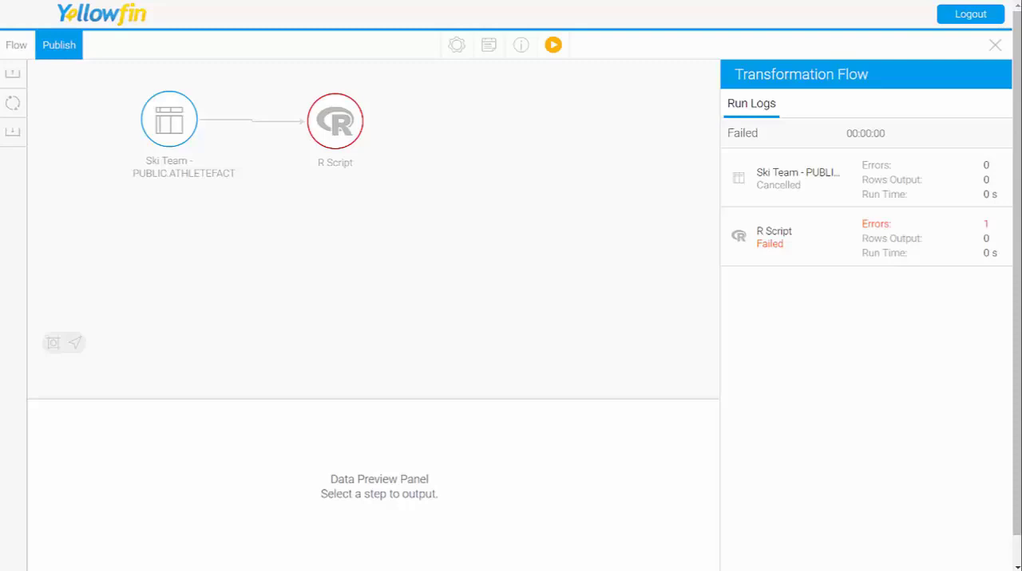
Step: Try the External connection and Load from Path options of the R Script step, turning each one off again
left_click(338, 130)
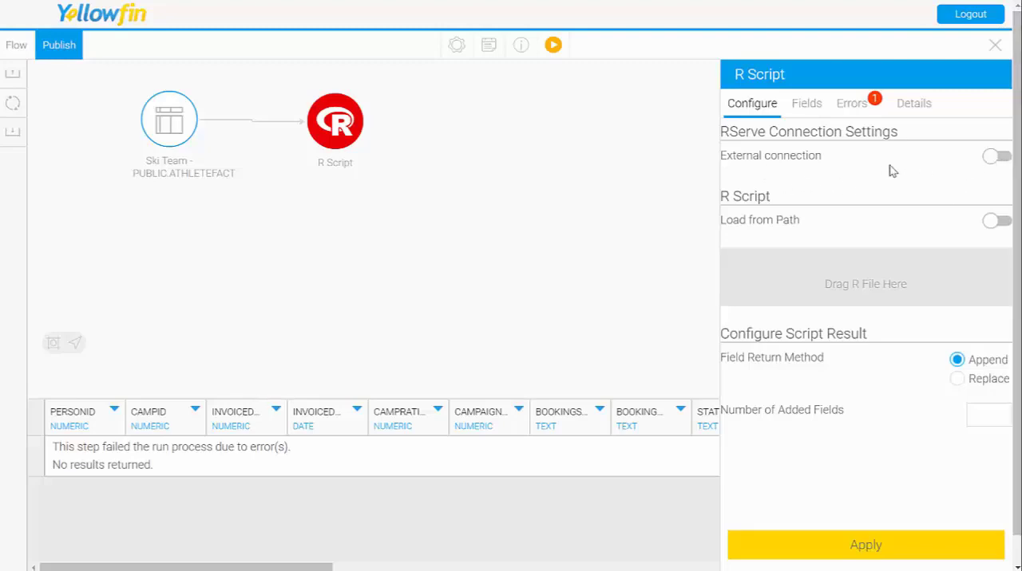
left_click(1001, 157)
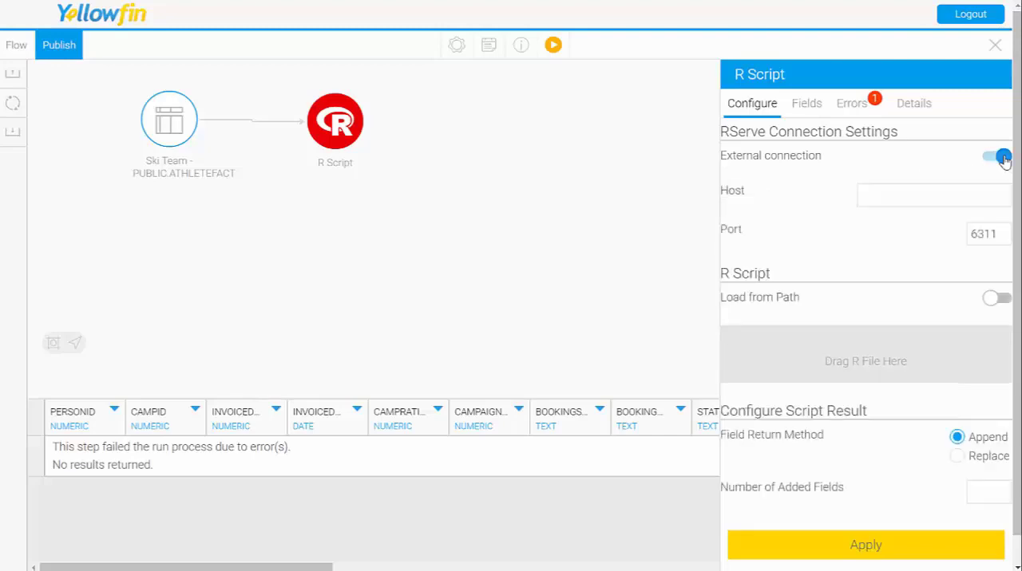
left_click(894, 198)
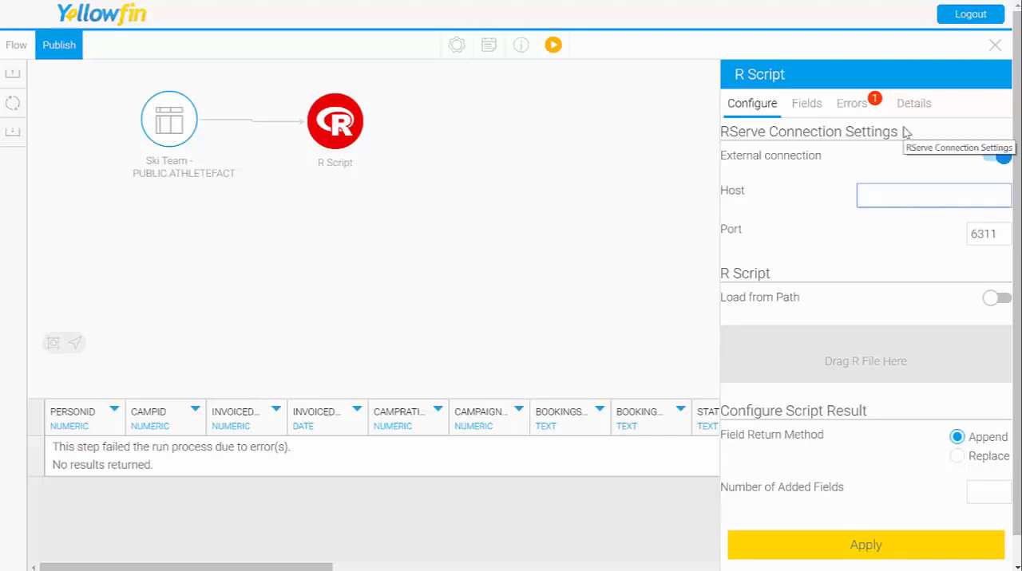
left_click(995, 159)
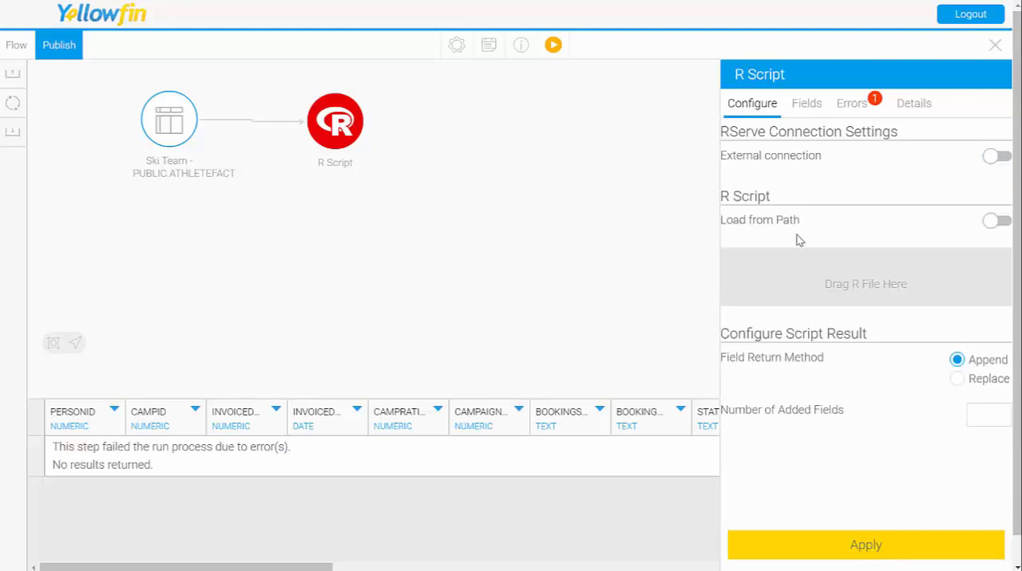
left_click(998, 223)
left_click(788, 273)
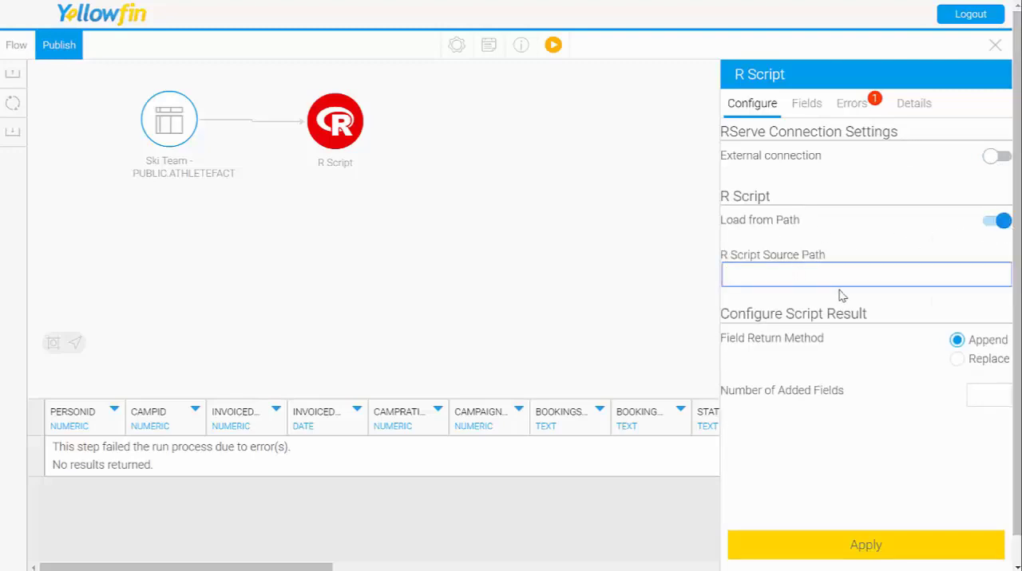
left_click(988, 230)
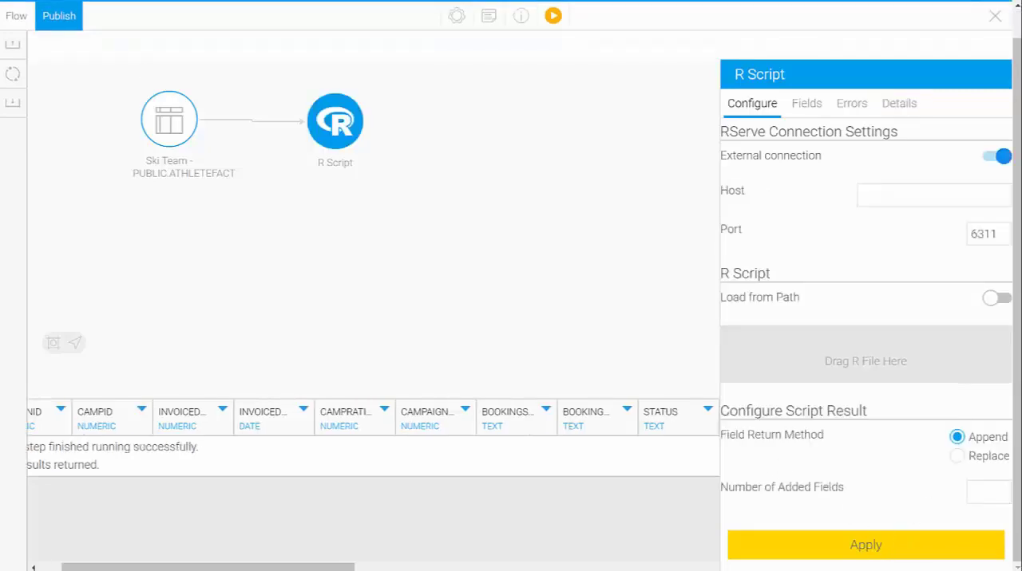
Step: Delete the R Script step from the transformation flow and confirm its removal
left_click(410, 145)
left_click(349, 128)
right_click(349, 127)
left_click(384, 244)
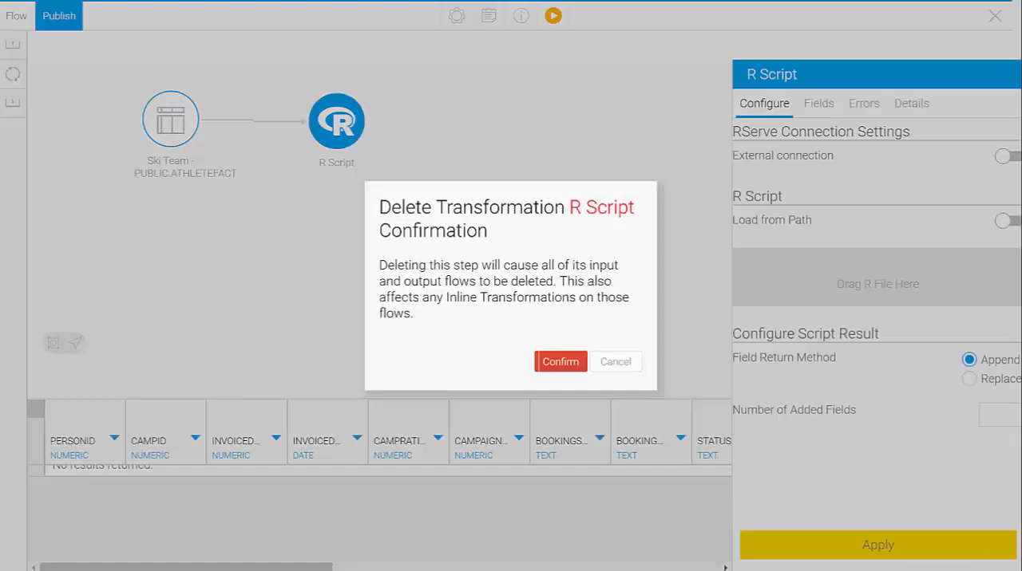
left_click(550, 361)
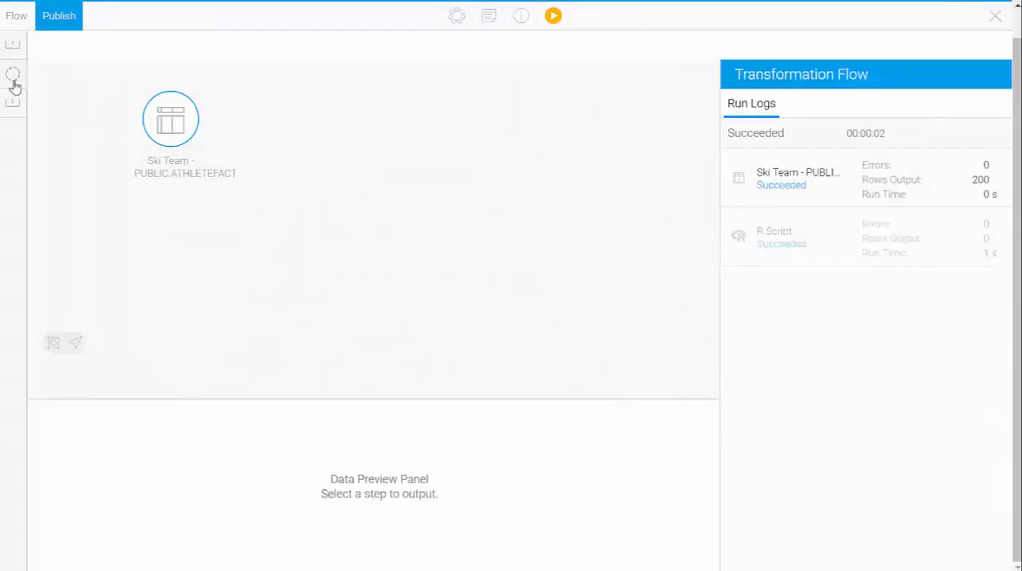
Step: Add a PMML Model Prediction step beside the ATHLETEFACT table and connect ATHLETEFACT to it
left_click(12, 79)
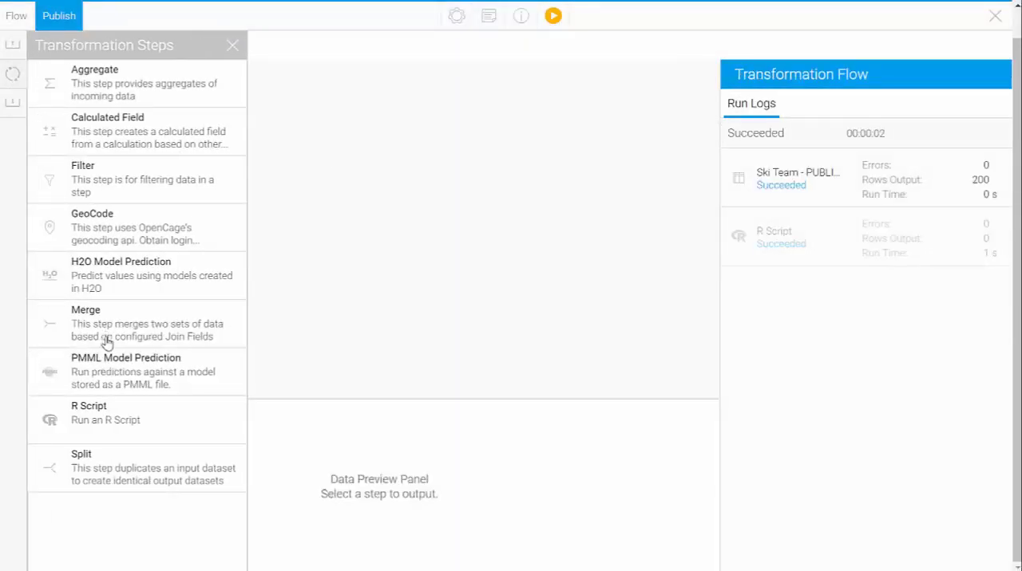
left_click(299, 305)
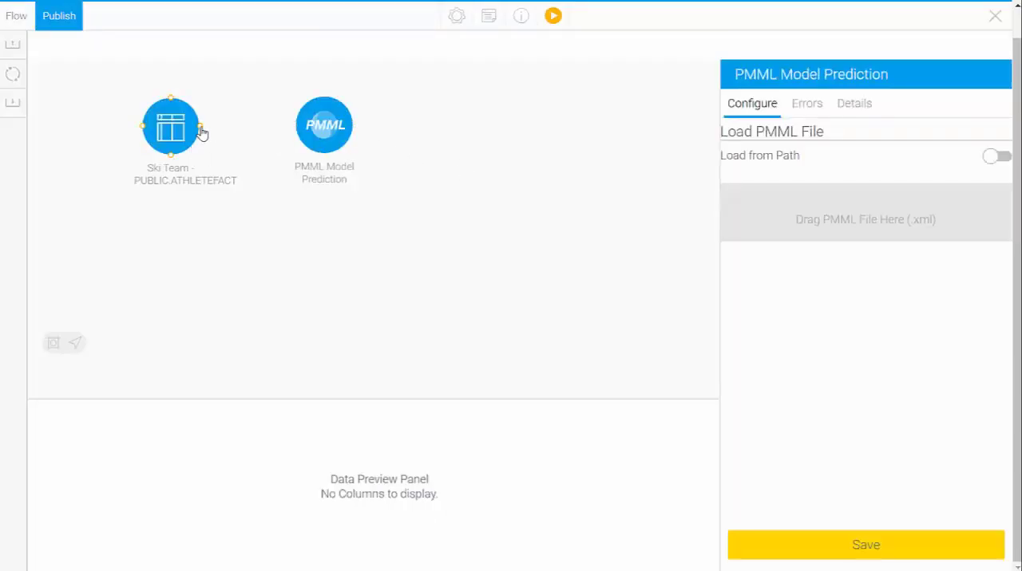
left_click_drag(200, 126, 323, 126)
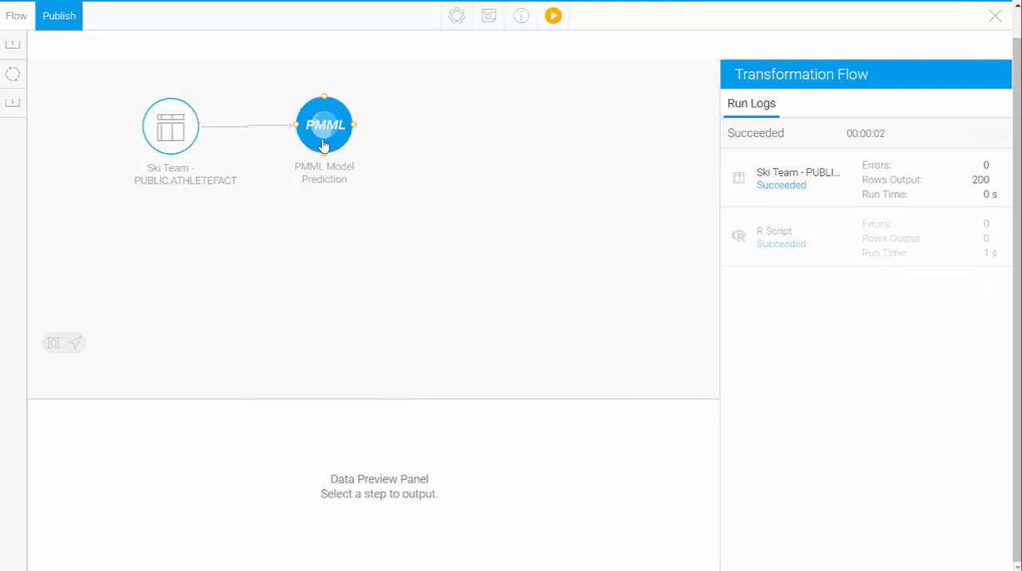
Step: Open the PMML Model Prediction step's configuration and turn on Load from Path for the PMML file
left_click(321, 142)
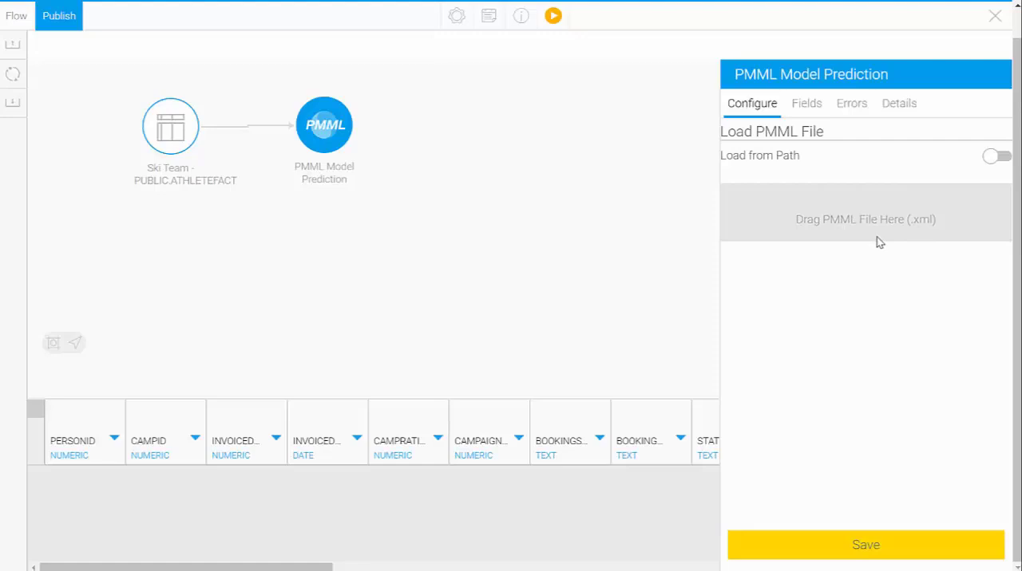
left_click(994, 157)
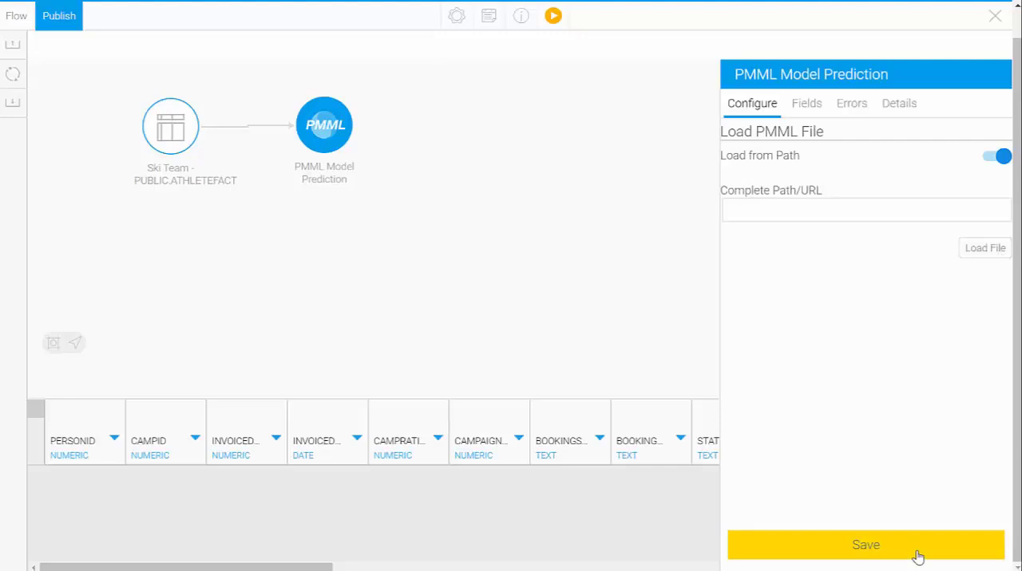
Step: Delete the PMML Model Prediction step from the transformation flow and confirm its removal
right_click(329, 130)
left_click(388, 244)
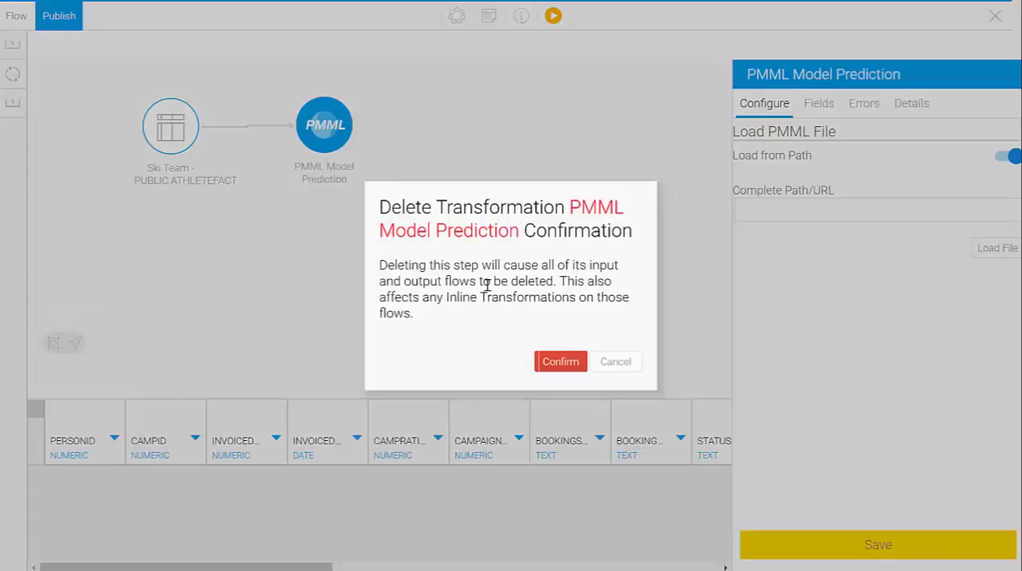
left_click(560, 363)
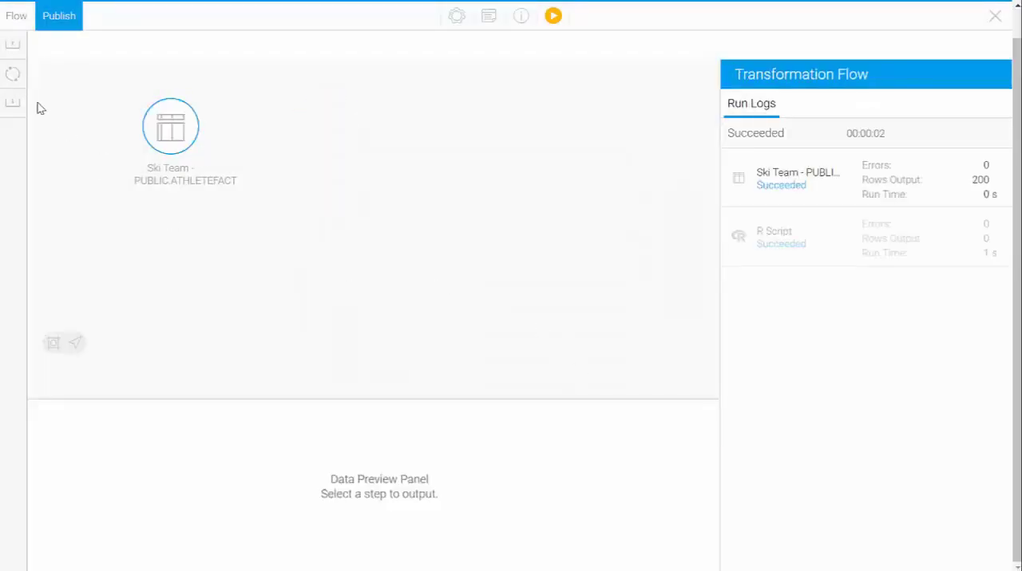
Step: Open the list of available transformation steps
left_click(12, 75)
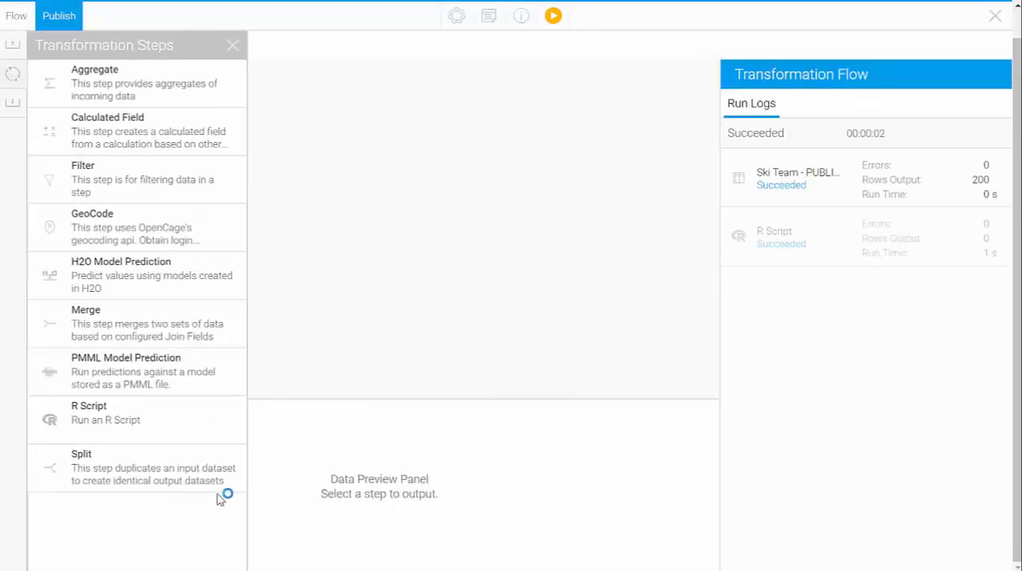